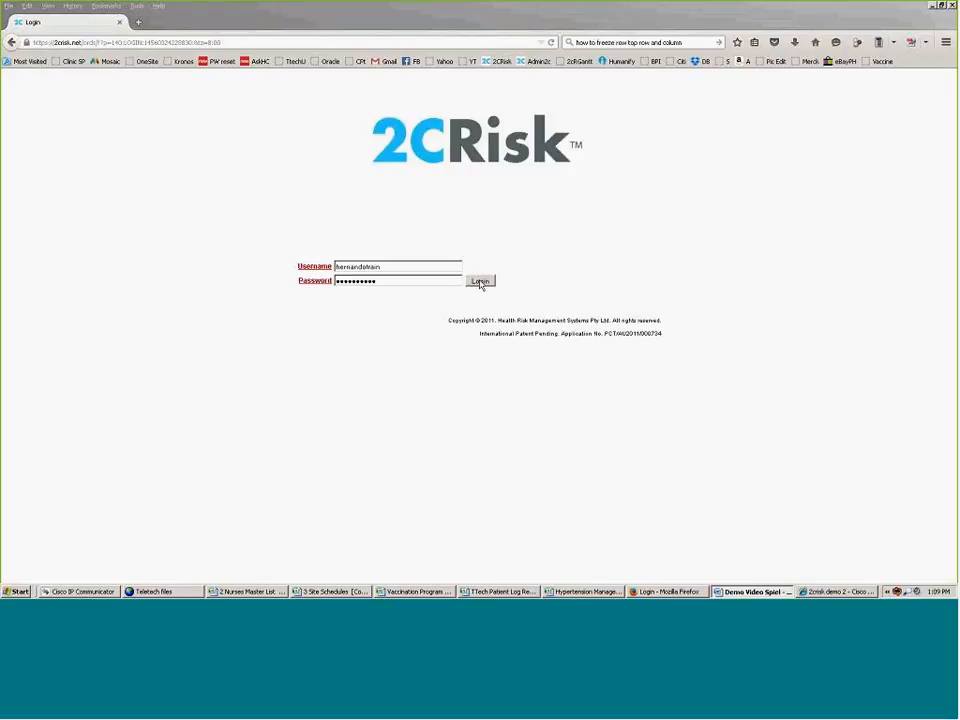
Step: Sign in to 2CRisk with the pre-filled username and password
left_click(480, 283)
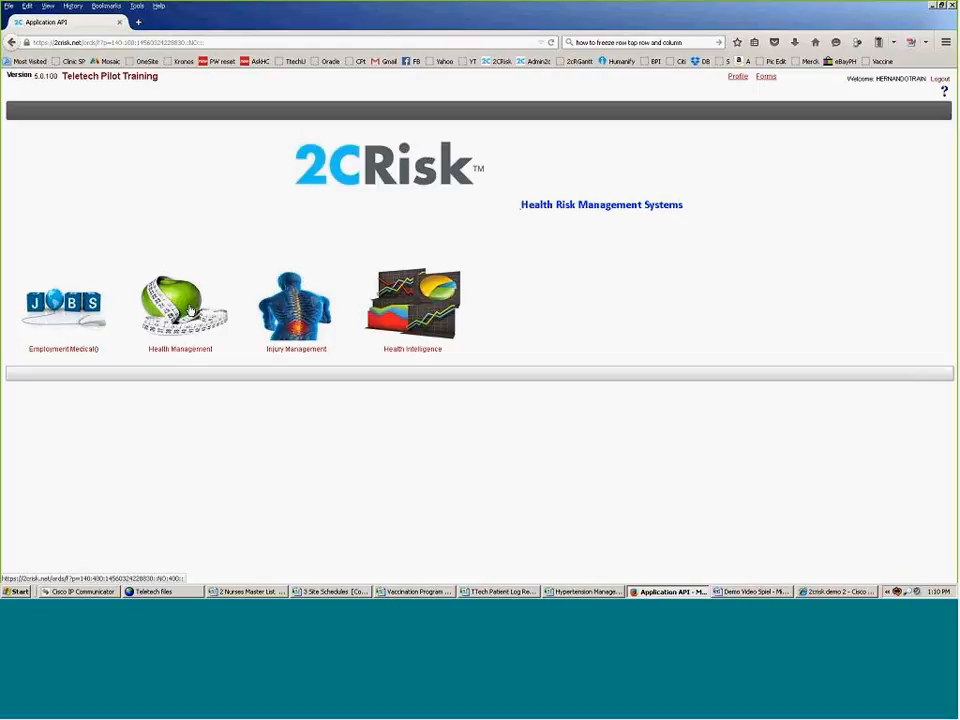
Step: Open the Health Management Case Managers Dashboard and go to the Find Person search page
left_click(190, 311)
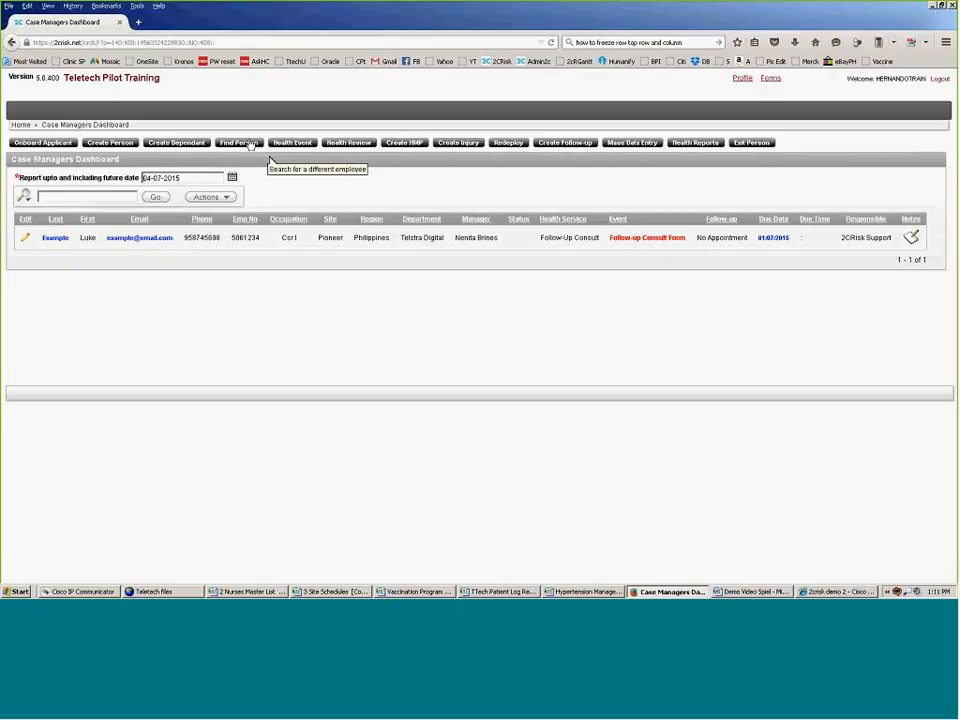
left_click(250, 145)
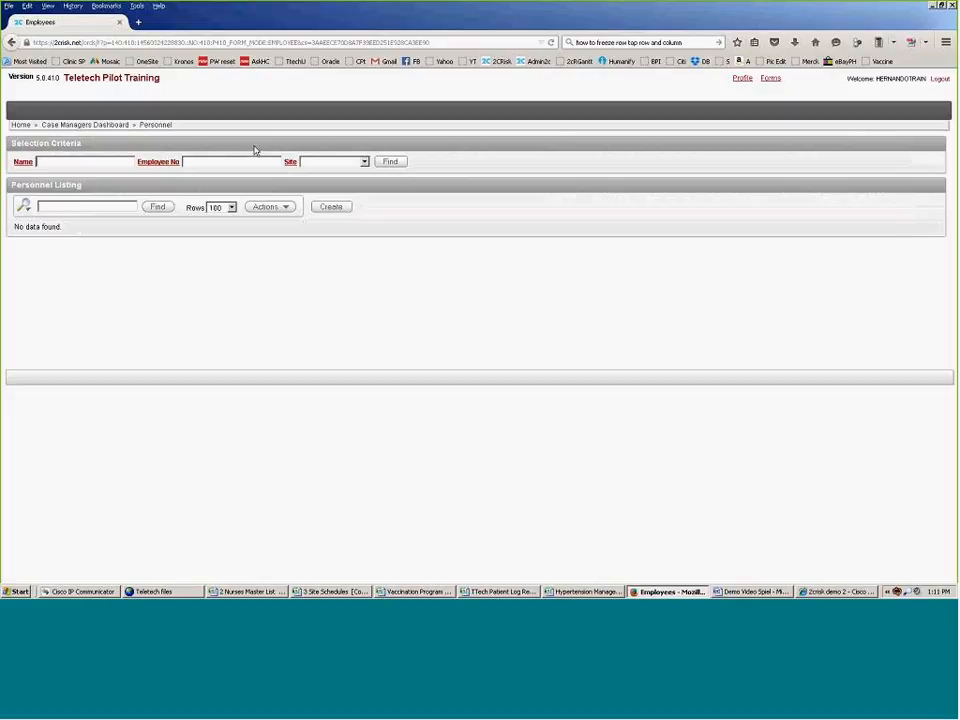
Step: Find the employee by their saved employee number and open their health record
left_click(224, 162)
left_click(224, 162)
left_click(225, 171)
left_click(392, 163)
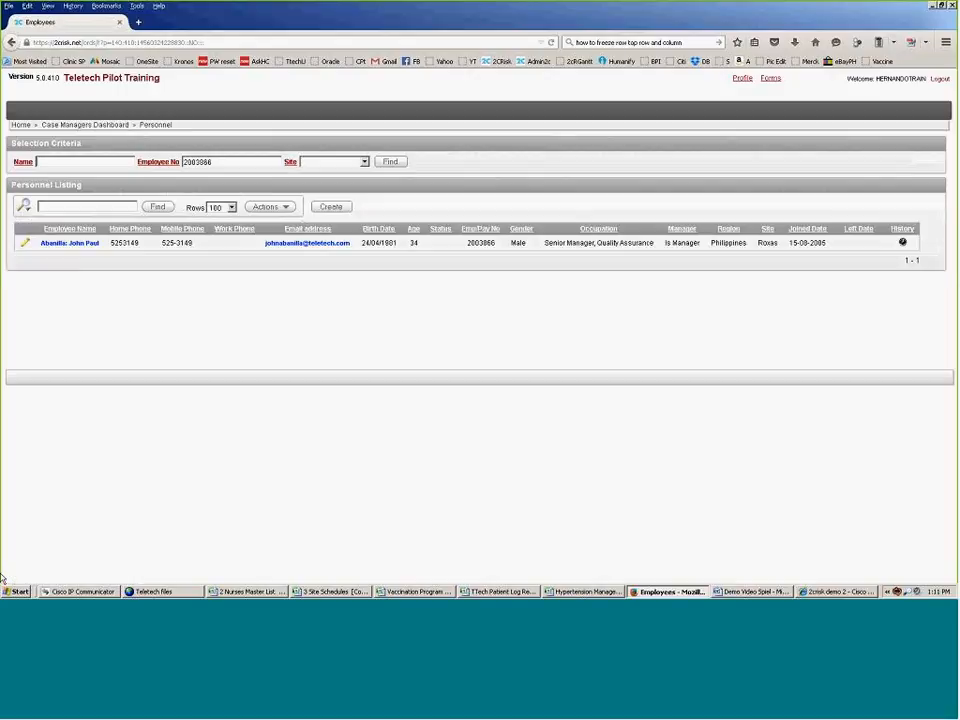
key("alt+Tab")
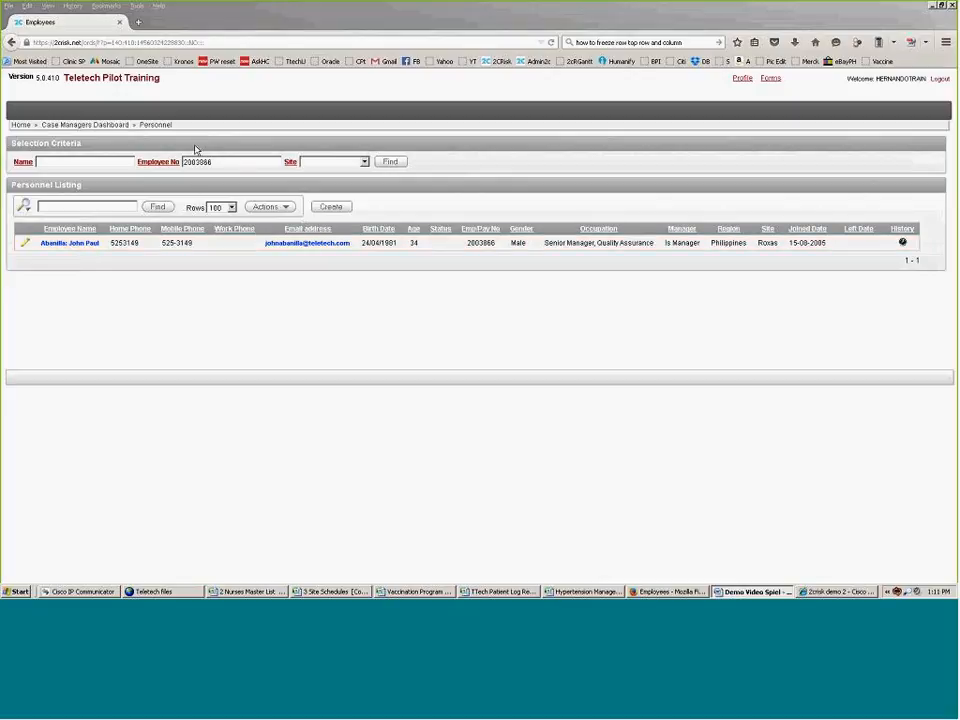
left_click(62, 247)
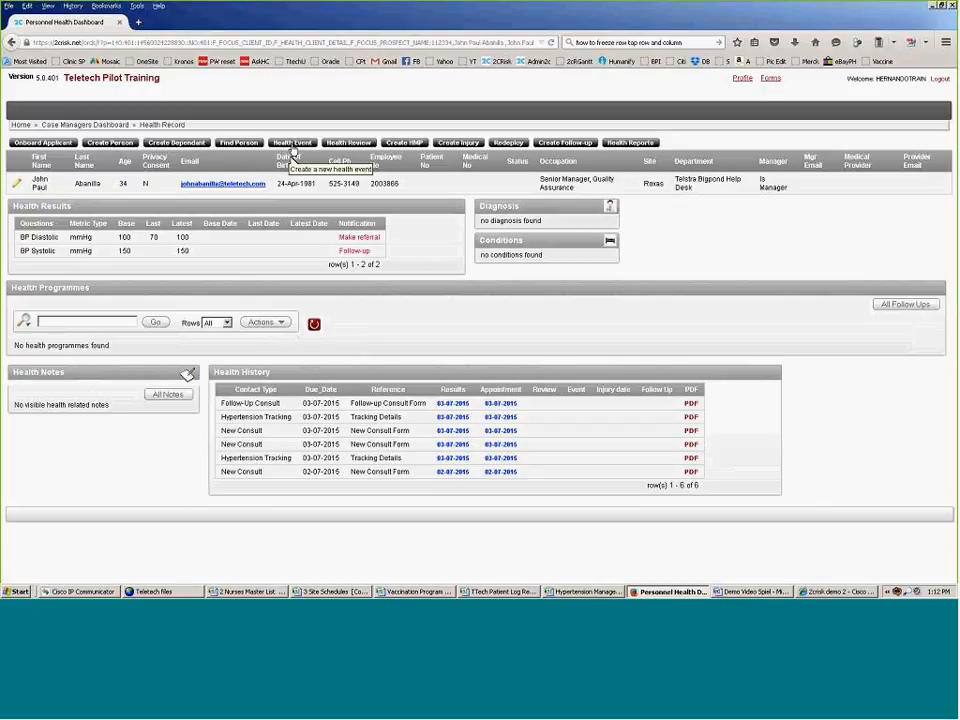
Step: Start a new Health Event for the employee from the dashboard toolbar
left_click(293, 143)
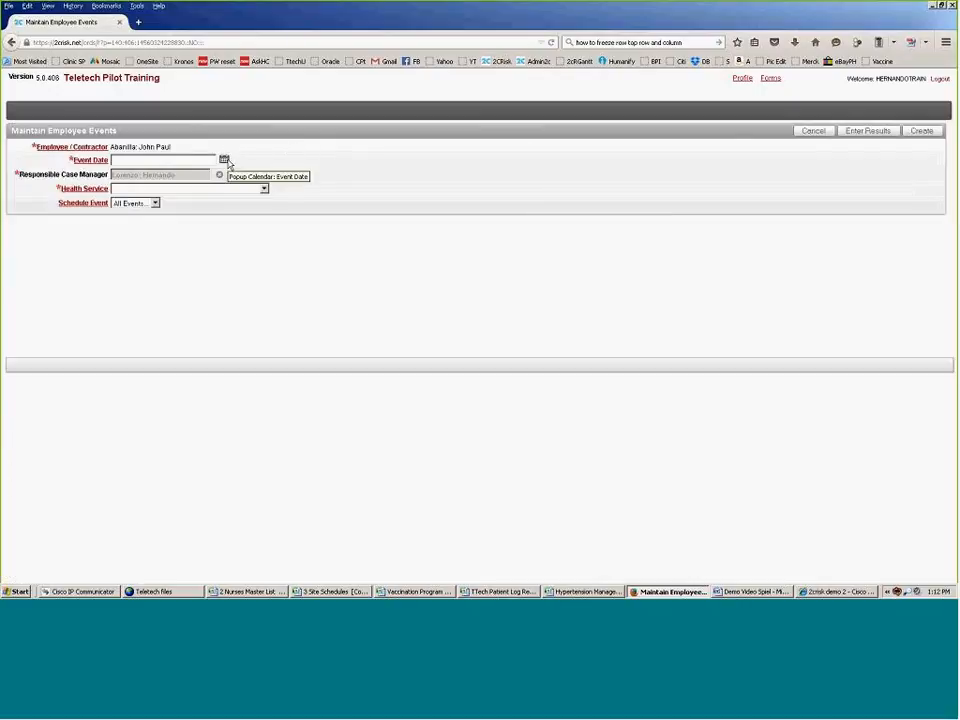
Step: Set event date 03-07-2015 and health service New Consult On Demand.901, then save the event
left_click(224, 160)
left_click(200, 212)
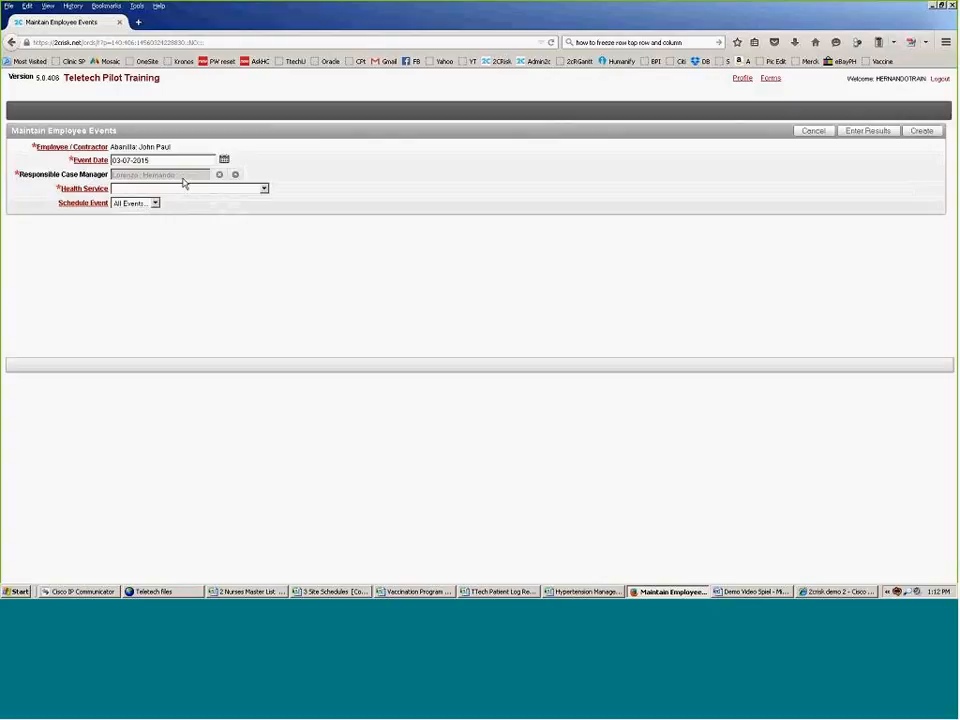
left_click(264, 189)
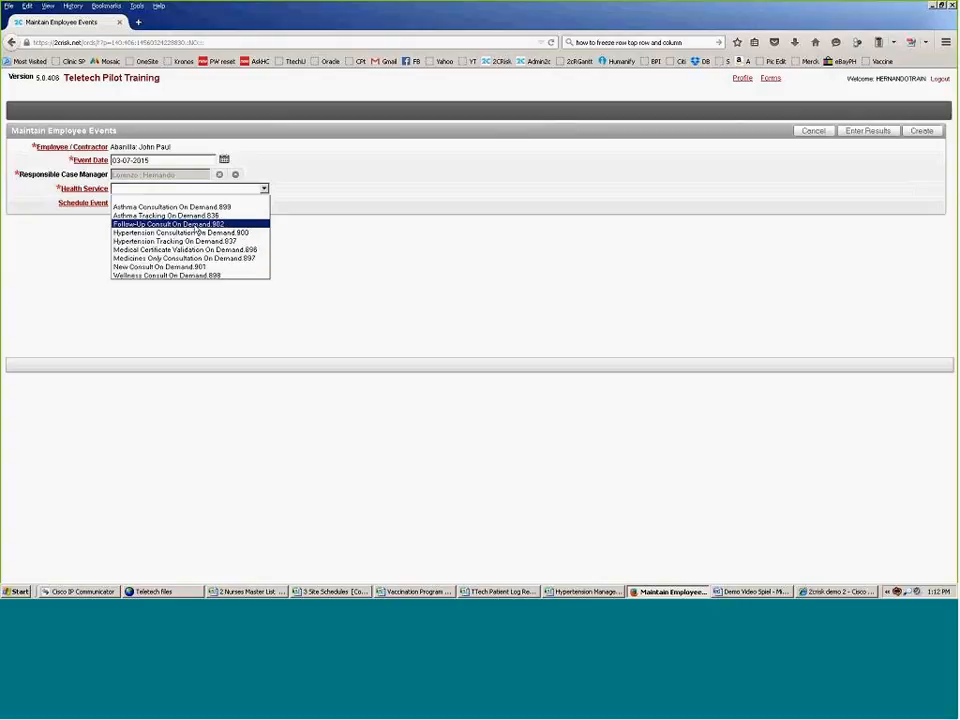
key("Up")
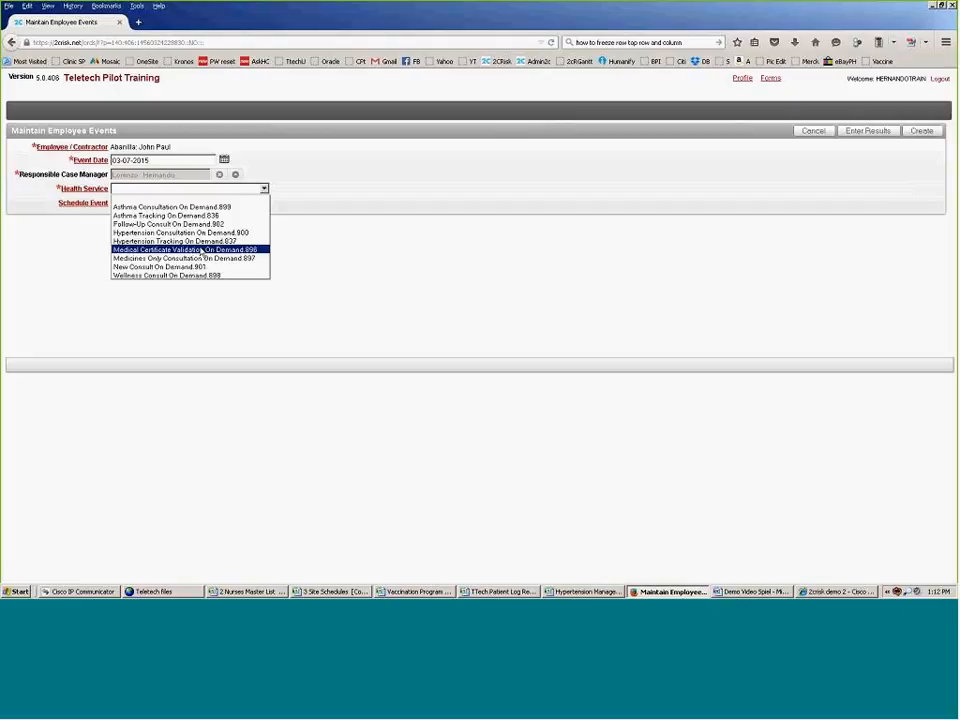
left_click(2, 573)
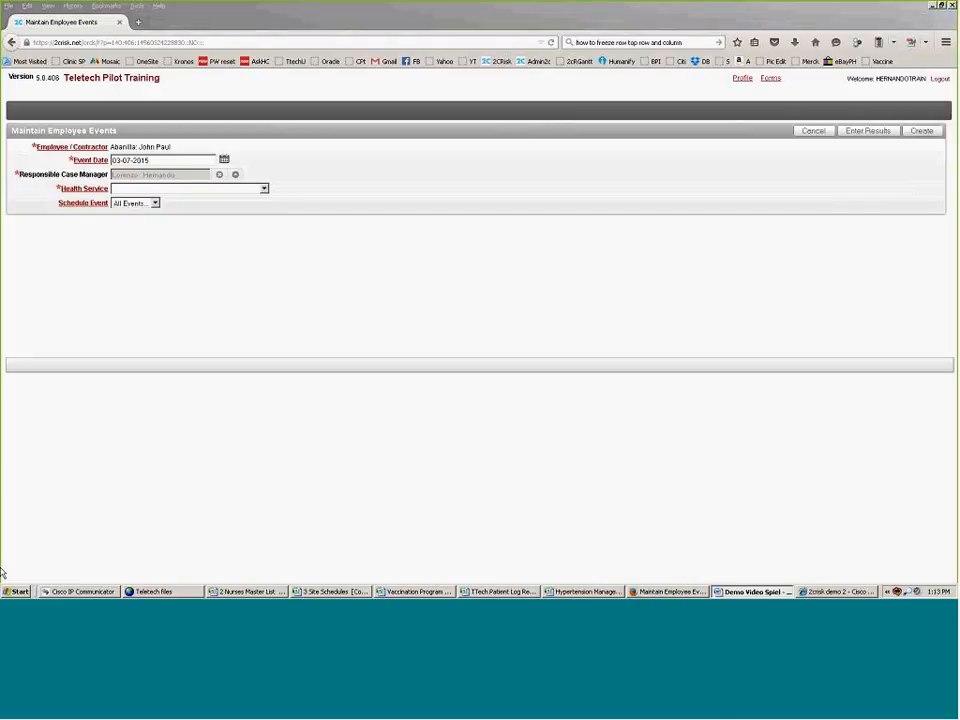
left_click(265, 192)
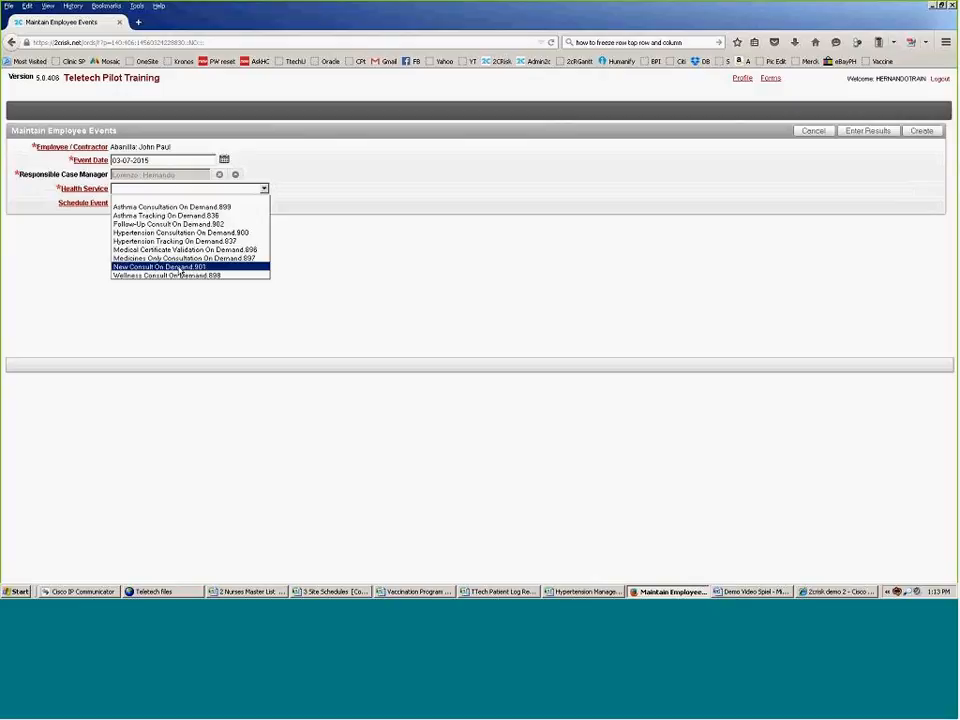
left_click(180, 267)
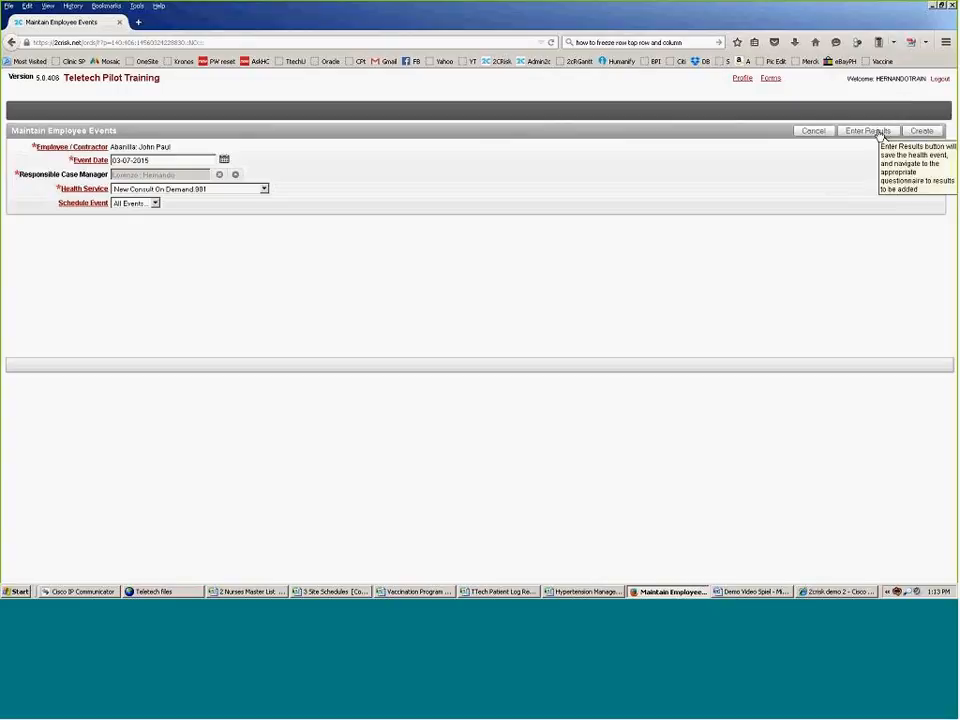
left_click(881, 134)
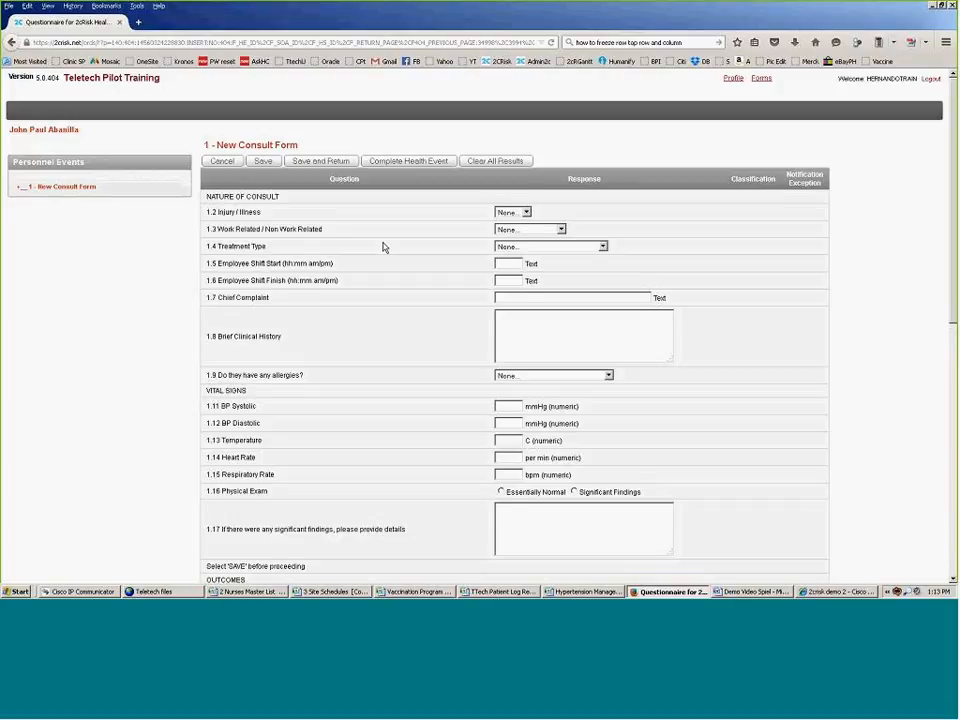
Step: Scroll through the blank New Consult Form, then bring up the TTech Patient Log spreadsheet
scroll(383, 247, "down", 3)
scroll(383, 247, "up", 2)
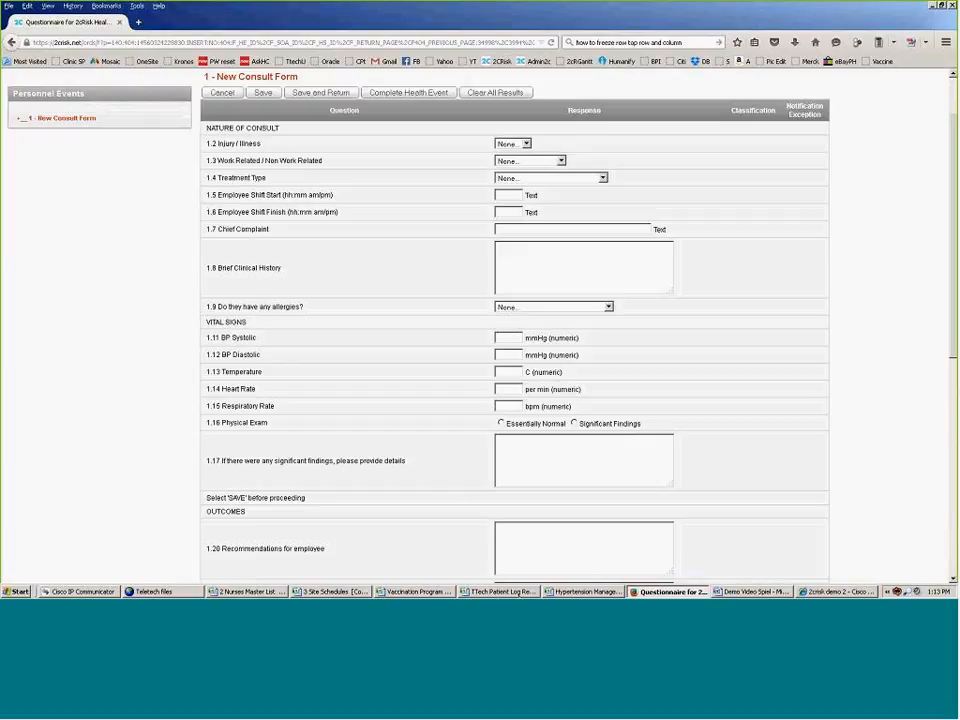
left_click(509, 592)
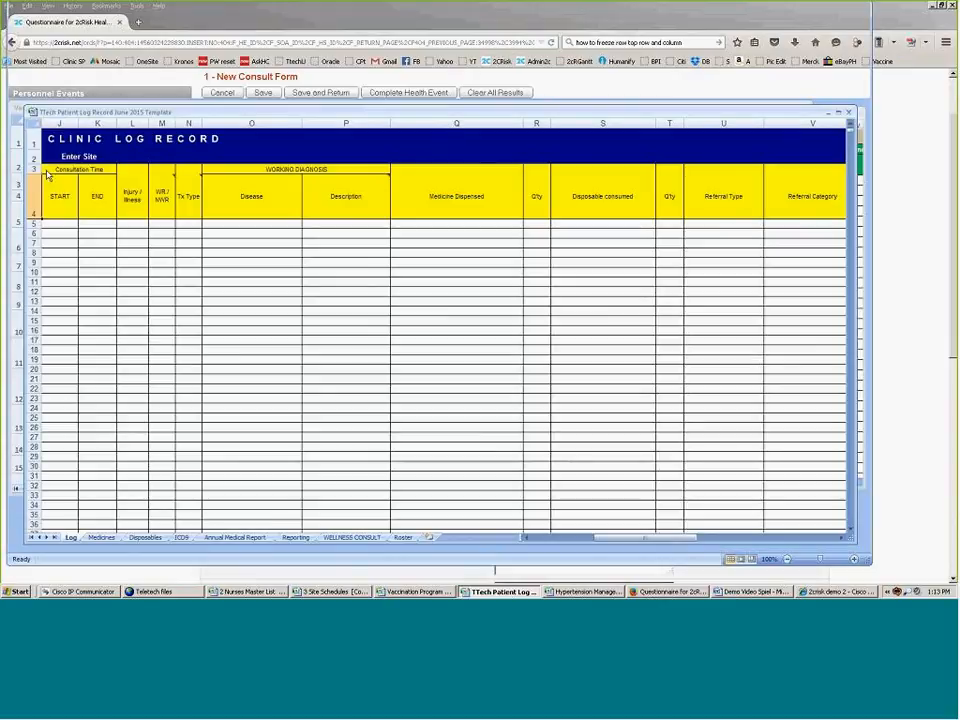
Step: Check the Injury/Illness column at cell L4 in the Clinic Log Record, then return to Firefox
left_click(132, 195)
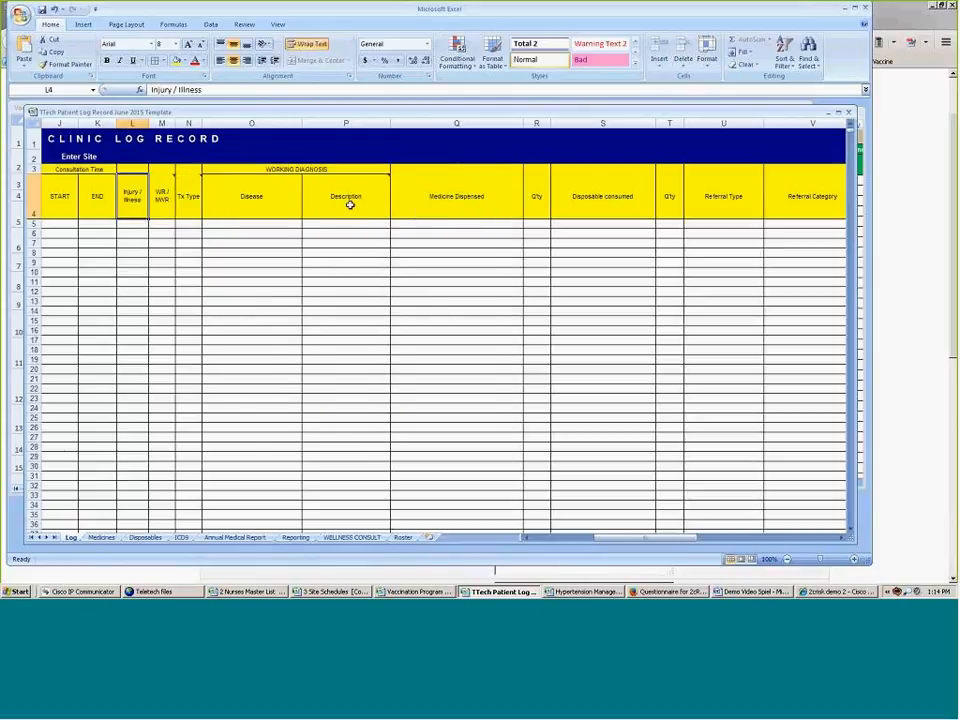
left_click(914, 188)
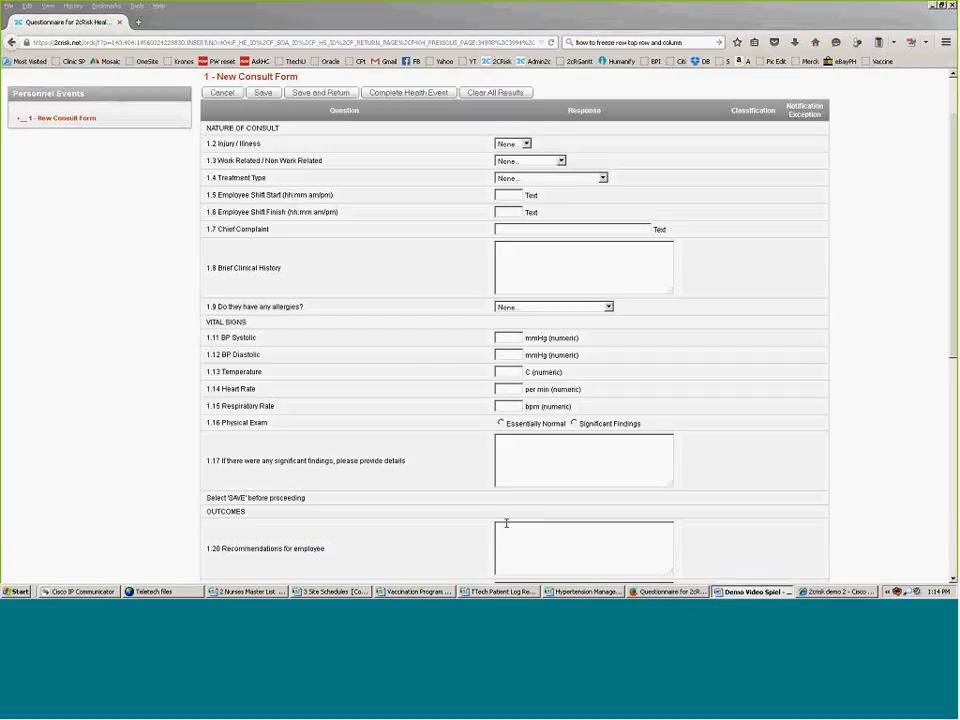
Step: Classify the consult as Illness, Work Related, with treatment type Lost Time Injury
left_click(526, 146)
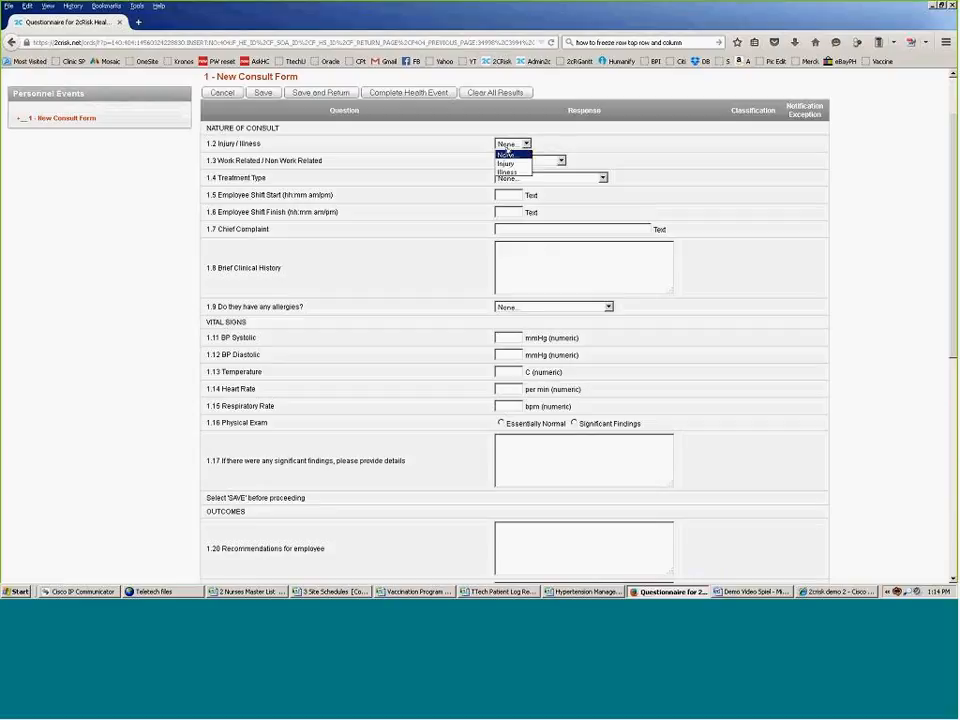
left_click(508, 172)
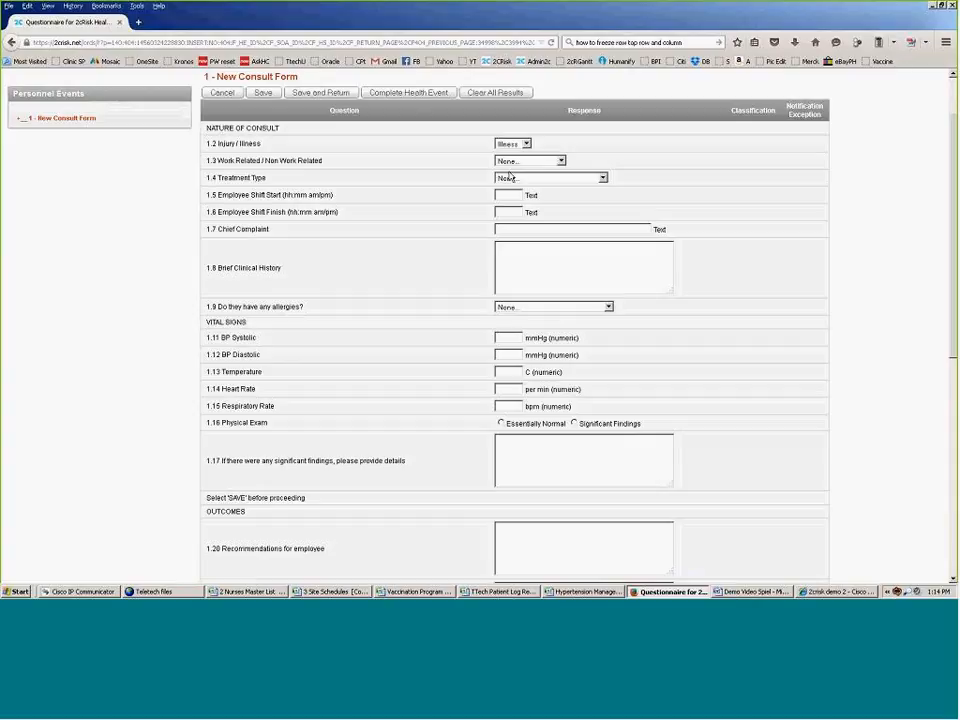
left_click(560, 161)
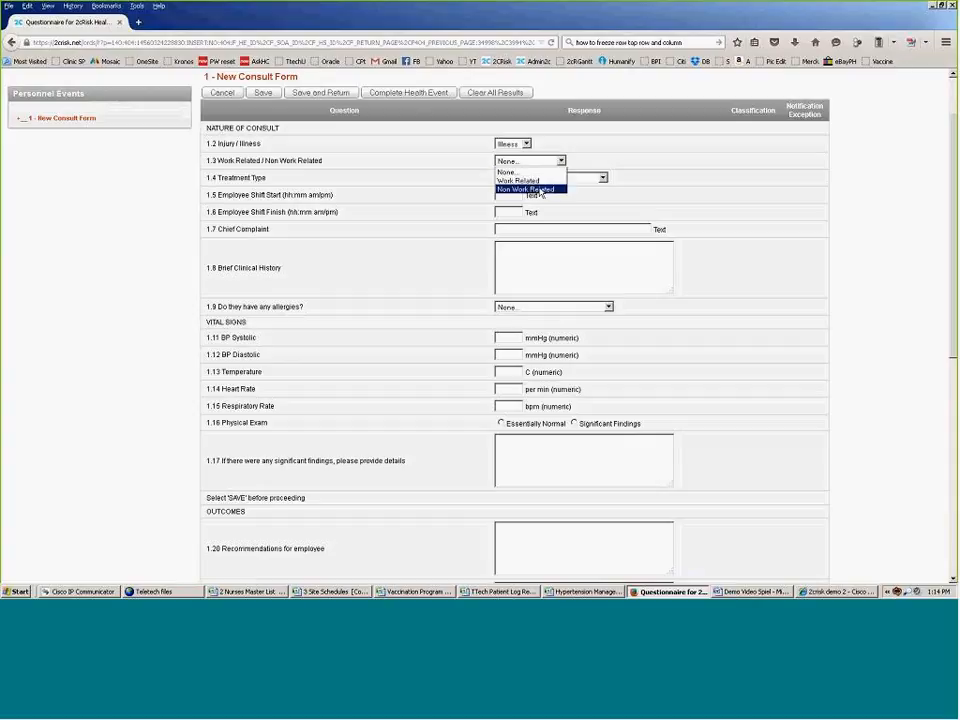
left_click(528, 181)
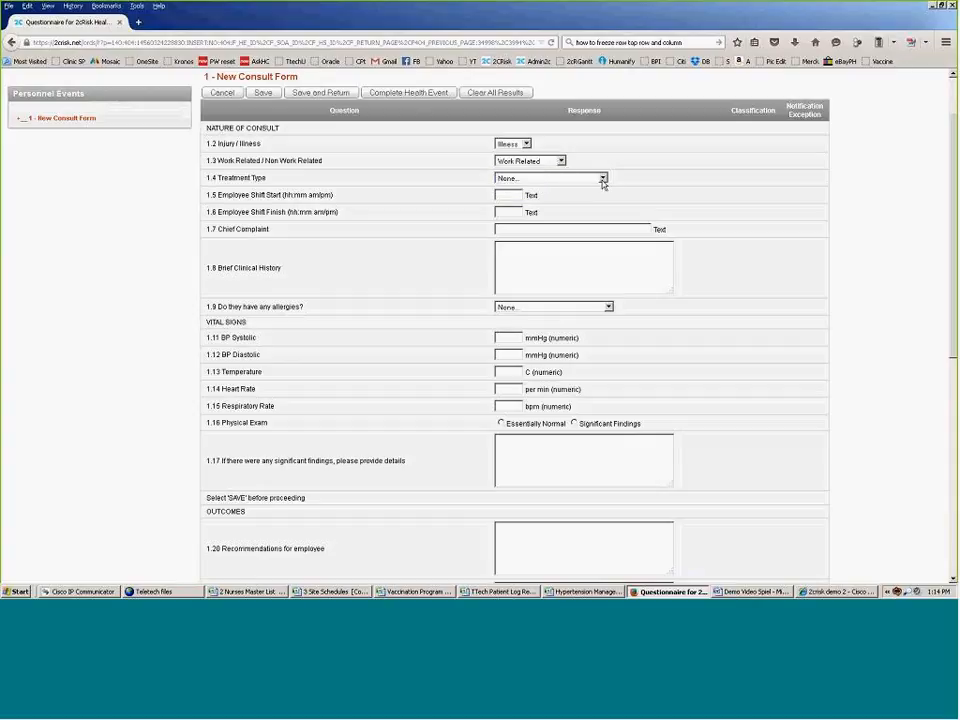
left_click(603, 180)
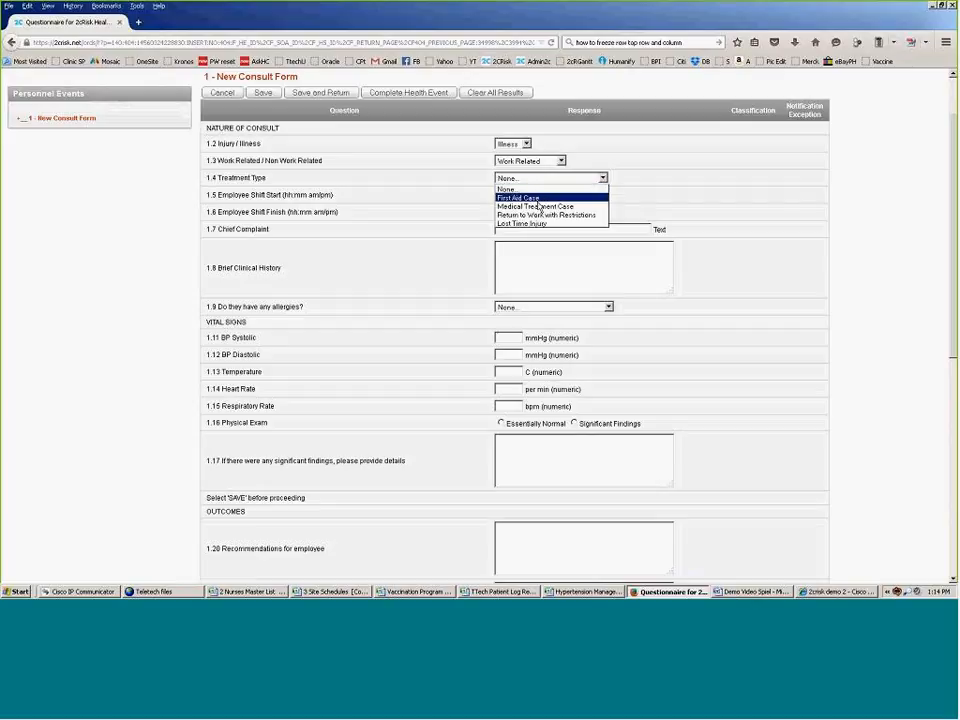
left_click(522, 223)
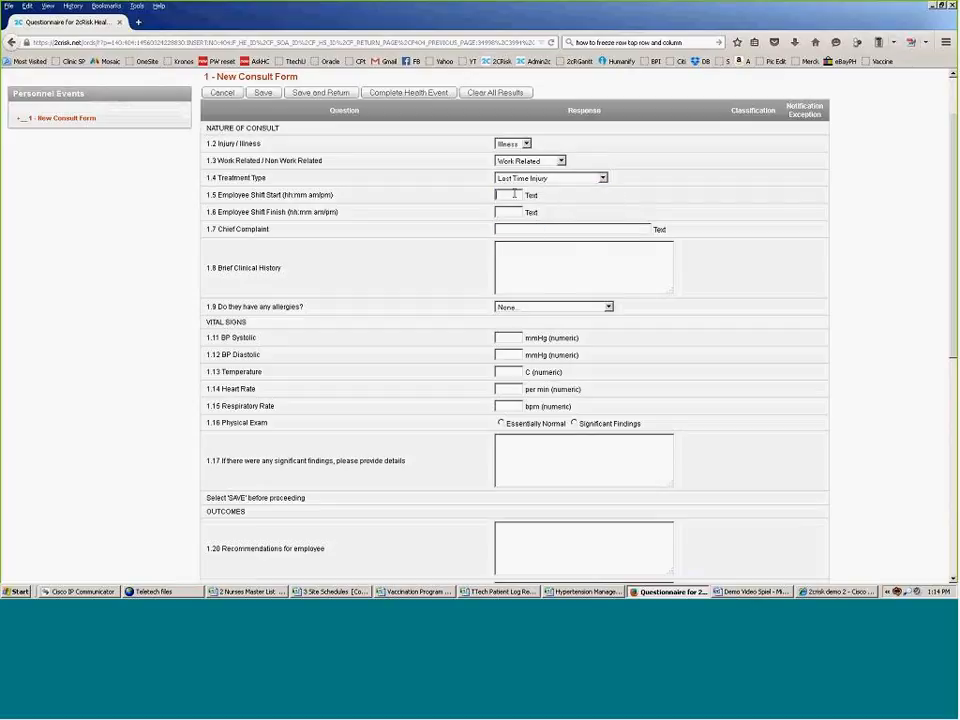
Step: Enter shift 7am to 4pm and chief complaint Hoarseness of Voice
left_click(514, 194)
type("7am")
left_click(516, 212)
type("4pm")
type("Hoar")
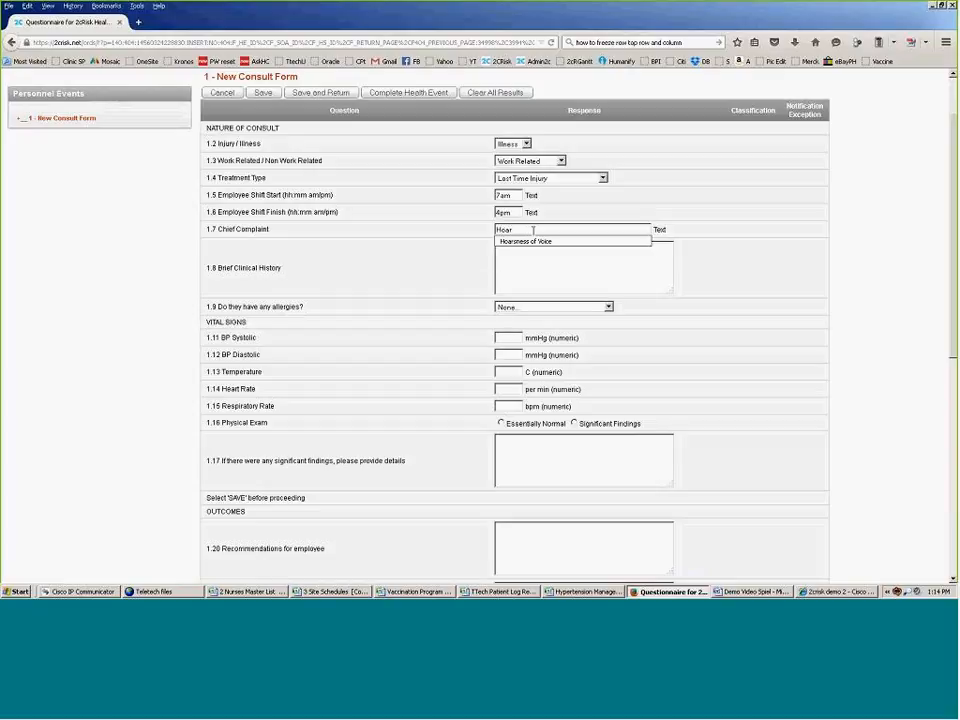
left_click(543, 242)
left_click(558, 258)
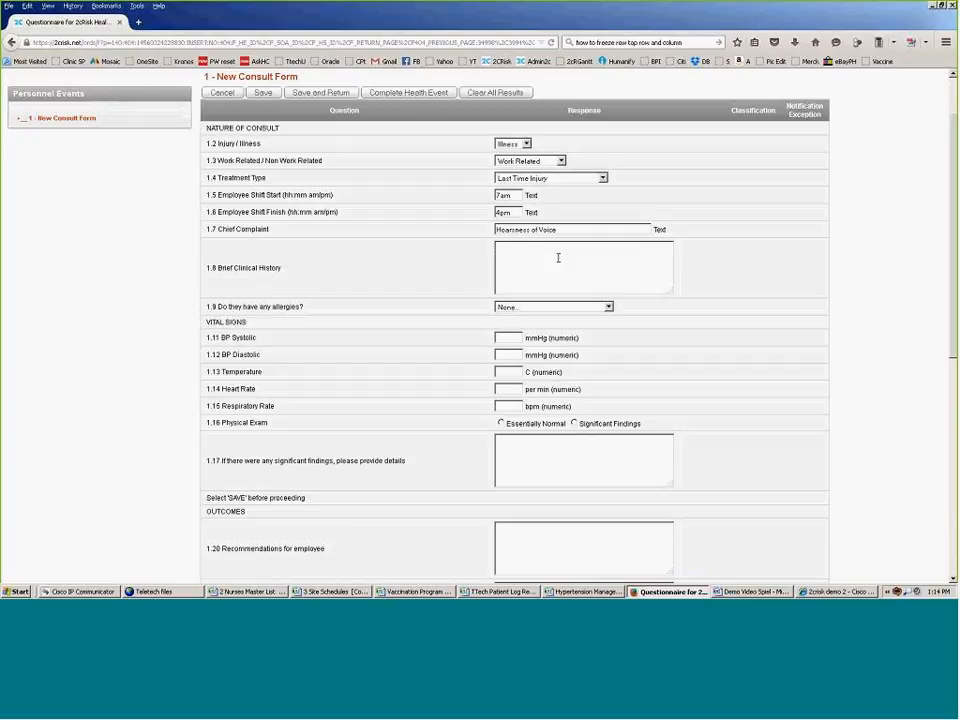
Step: Write the clinical history: sore throat and hoarseness 5 hrs prior, cough and colds the day prior
type("5 hrs")
type(" p")
type("td")
type(", patie")
type("nt ex")
type("perience ")
type("sor")
type("ethroa")
type("t")
type(" and")
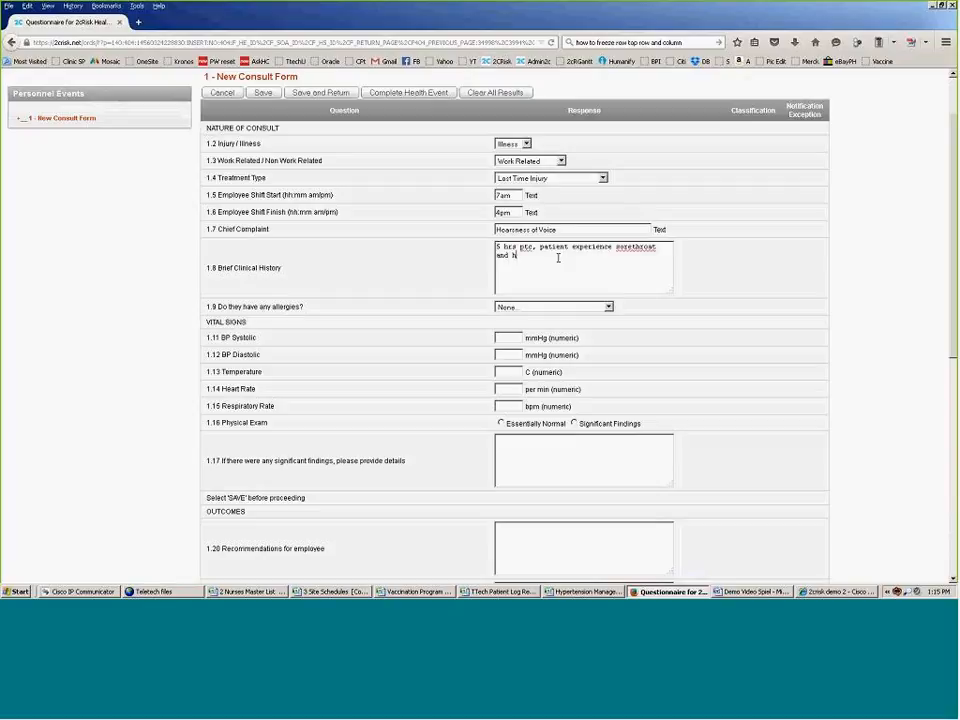
type(" heat")
type("s")
type("eness of")
type(" voice ")
type("followed")
type(" eventually")
type(".")
key("Return")
type("There wa")
key("BackSpace")
key("BackSpace")
type("is s")
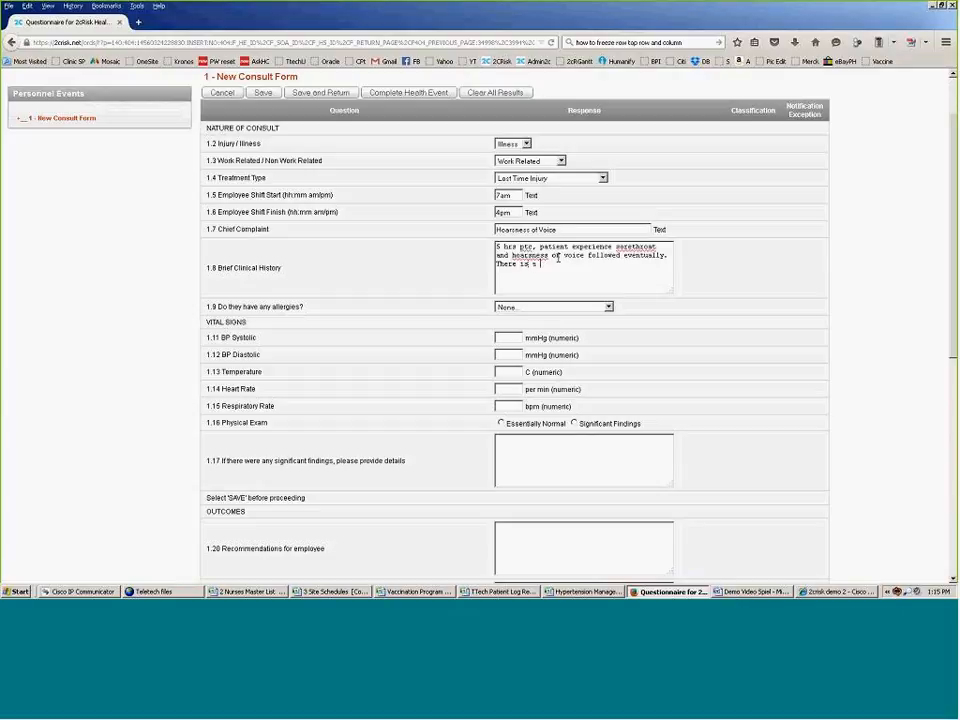
type(" history of cough and colds the th")
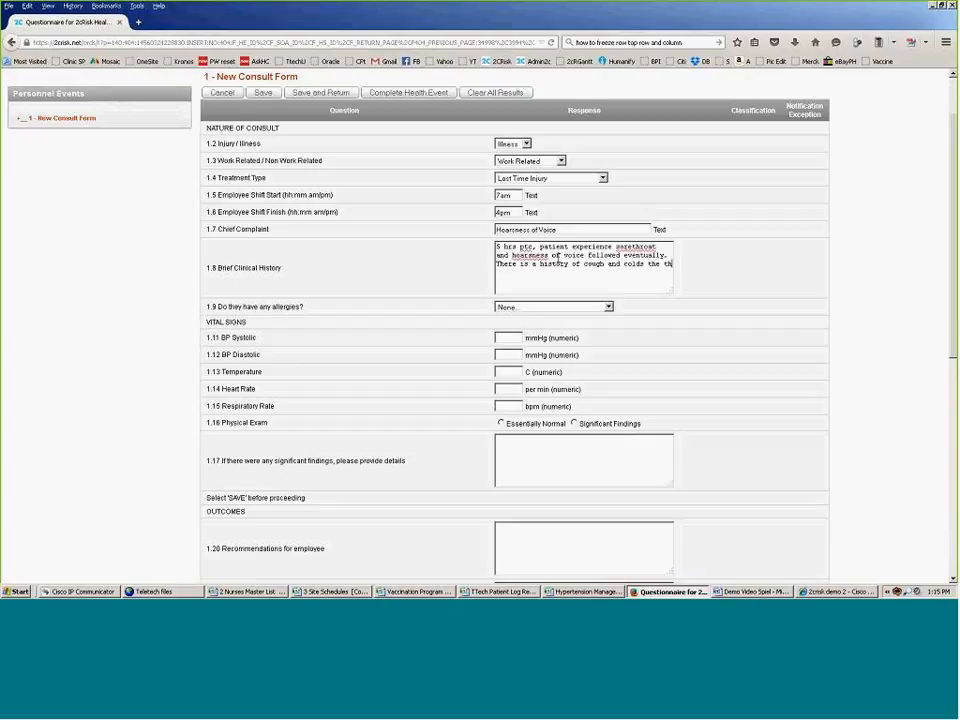
key("BackSpace")
key("BackSpace")
type("day prior.")
left_click(608, 308)
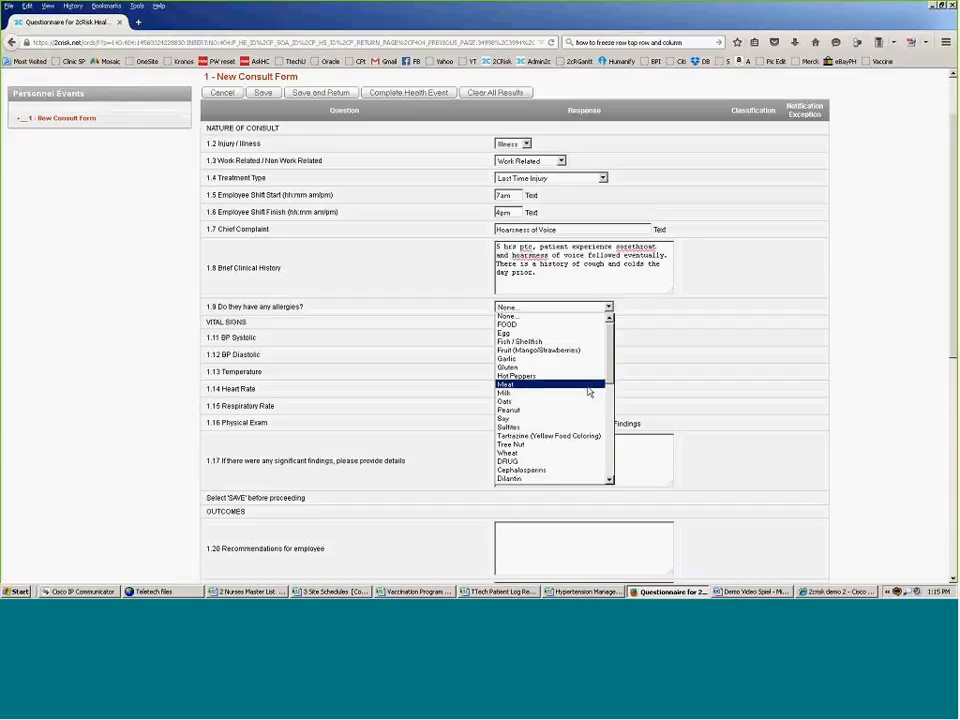
scroll(588, 392, "down", 3)
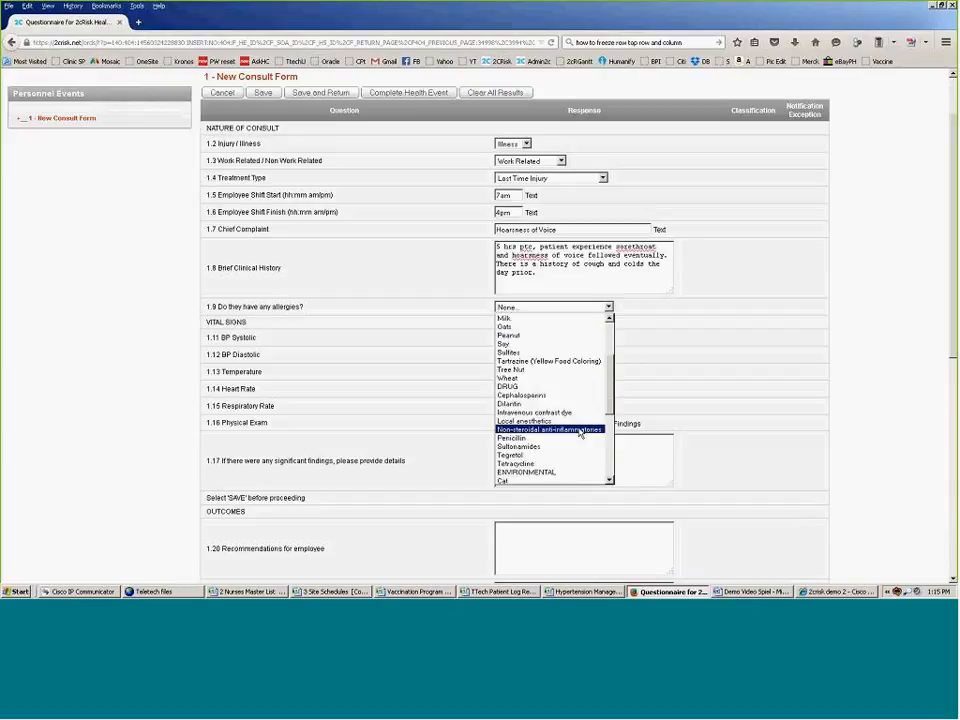
left_click(580, 430)
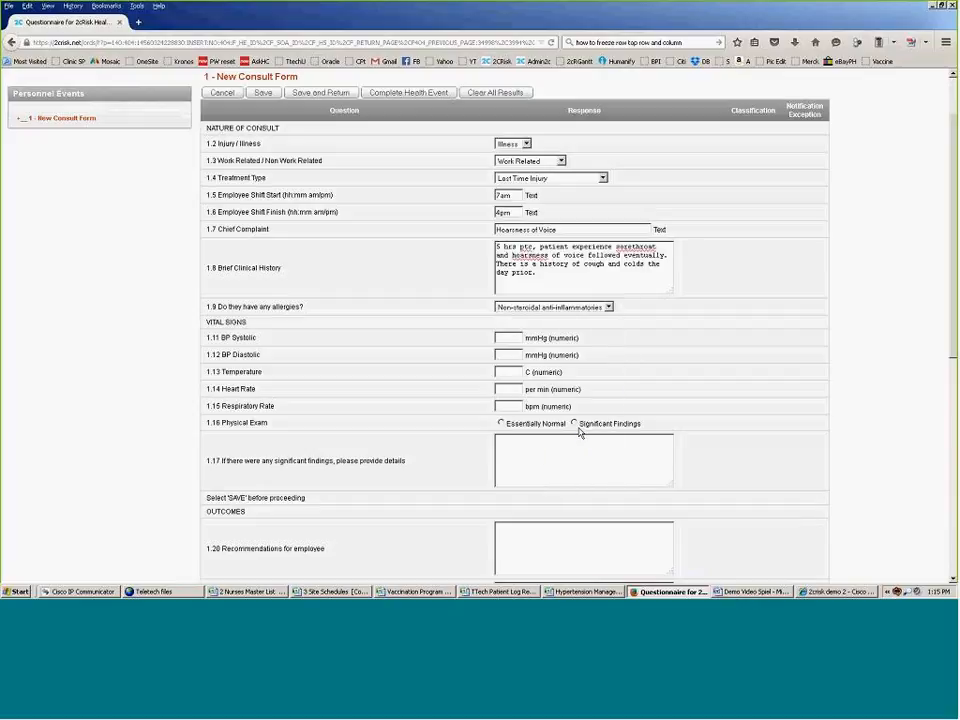
Step: Enter blood pressure 150/100 and temperature 39
left_click(498, 338)
left_click(514, 354)
type("1")
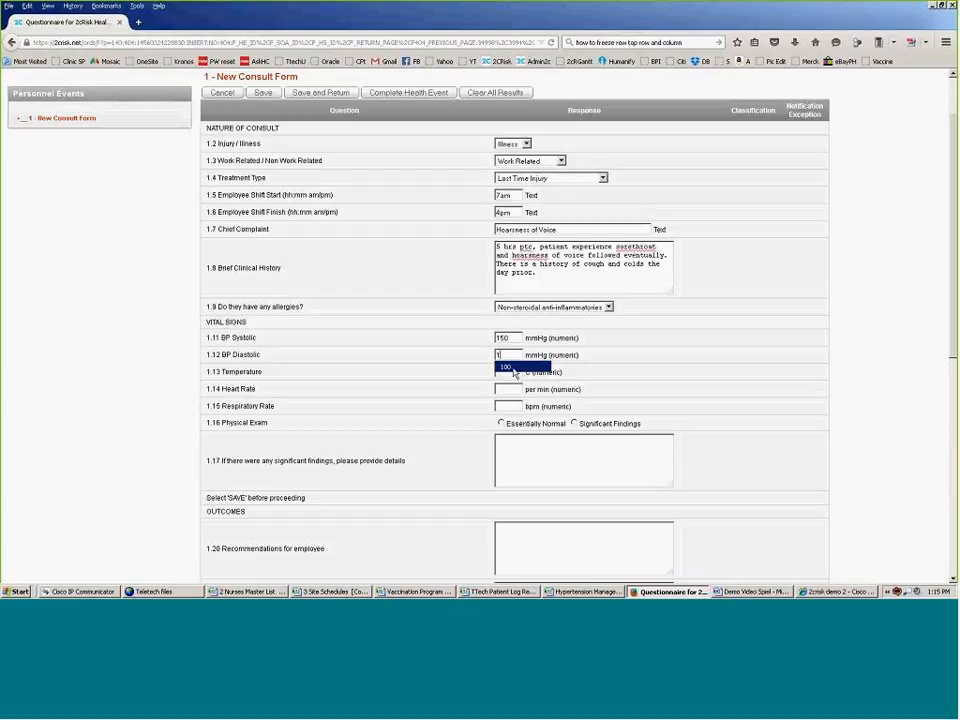
left_click(513, 368)
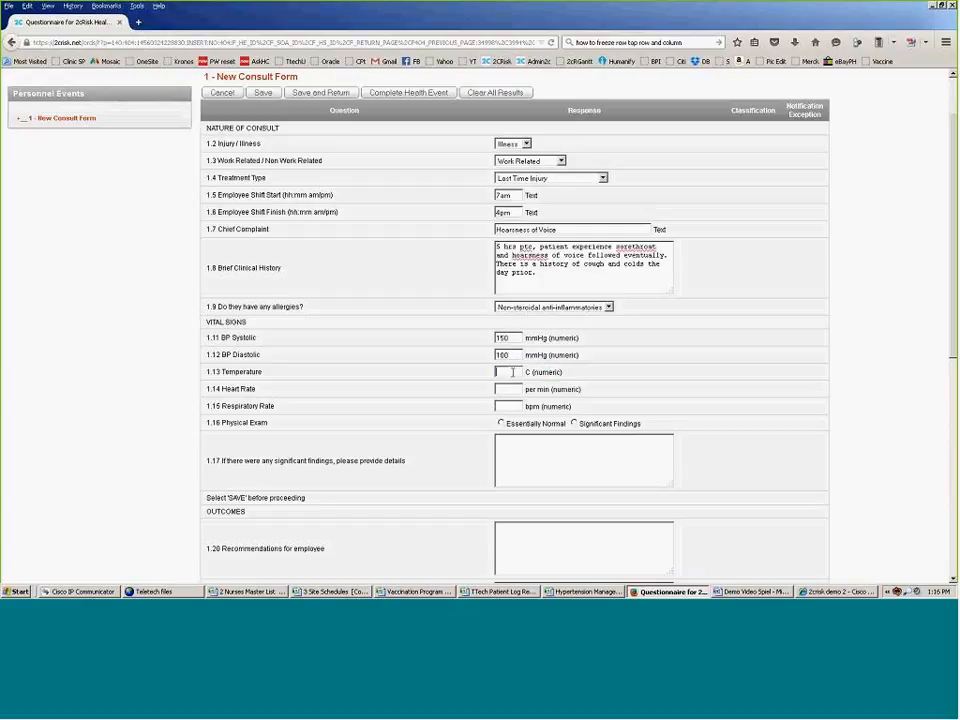
left_click(512, 372)
type("3")
left_click(508, 386)
Step: Enter heart rate 100 and respiratory rate 19, and mark the exam Essentially Normal
left_click(508, 388)
left_click(511, 407)
left_click(511, 407)
type("1")
left_click(514, 419)
left_click(501, 424)
scroll(530, 429, "down", 5)
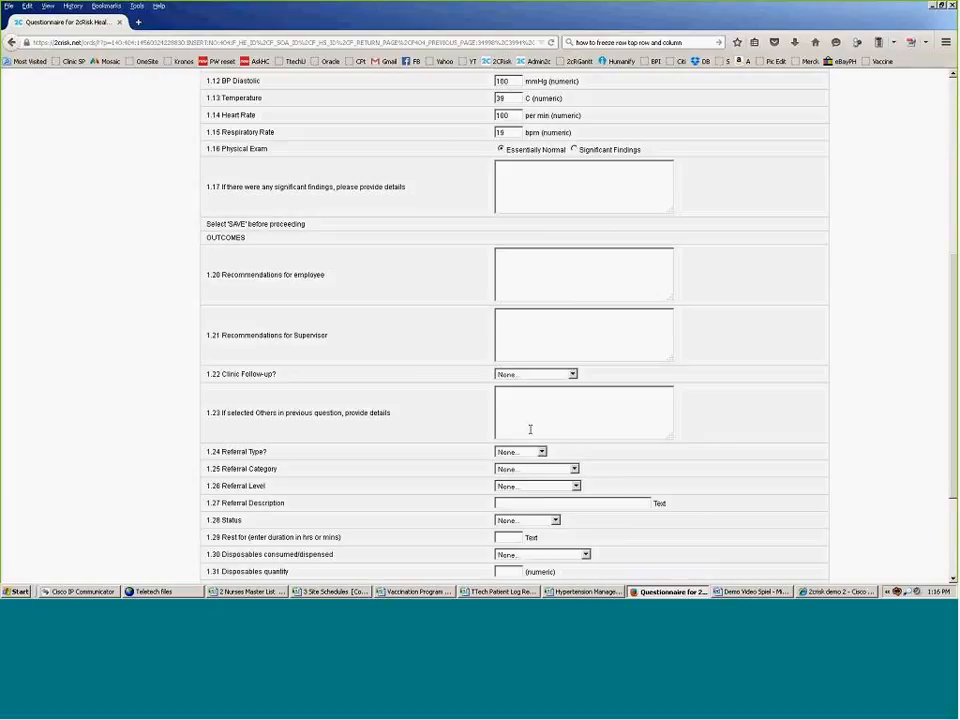
scroll(530, 429, "down", 1)
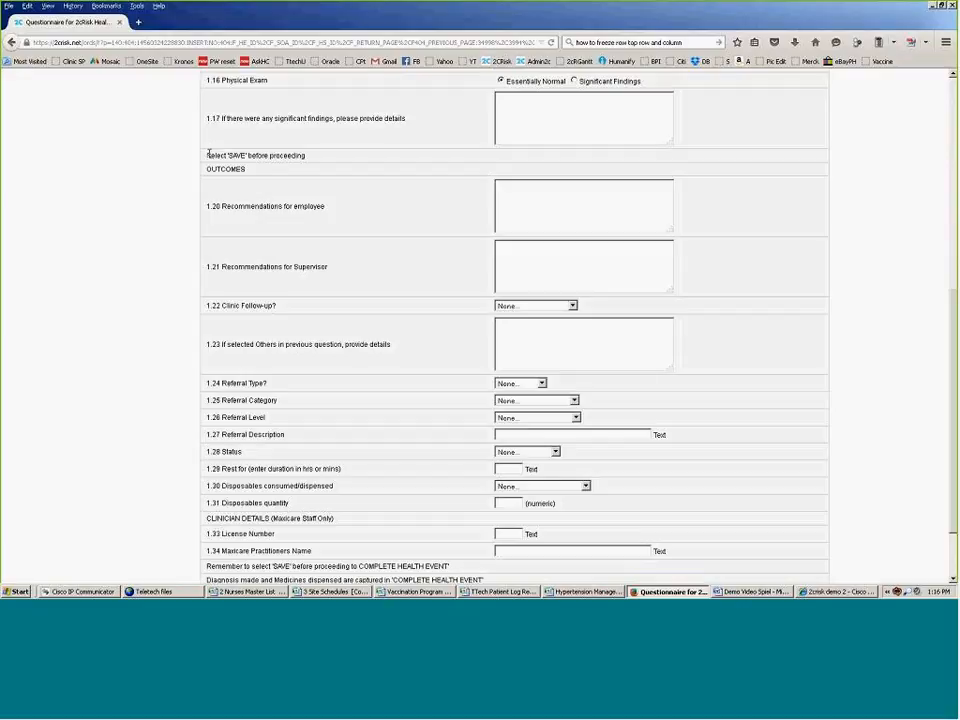
scroll(209, 155, "up", 5)
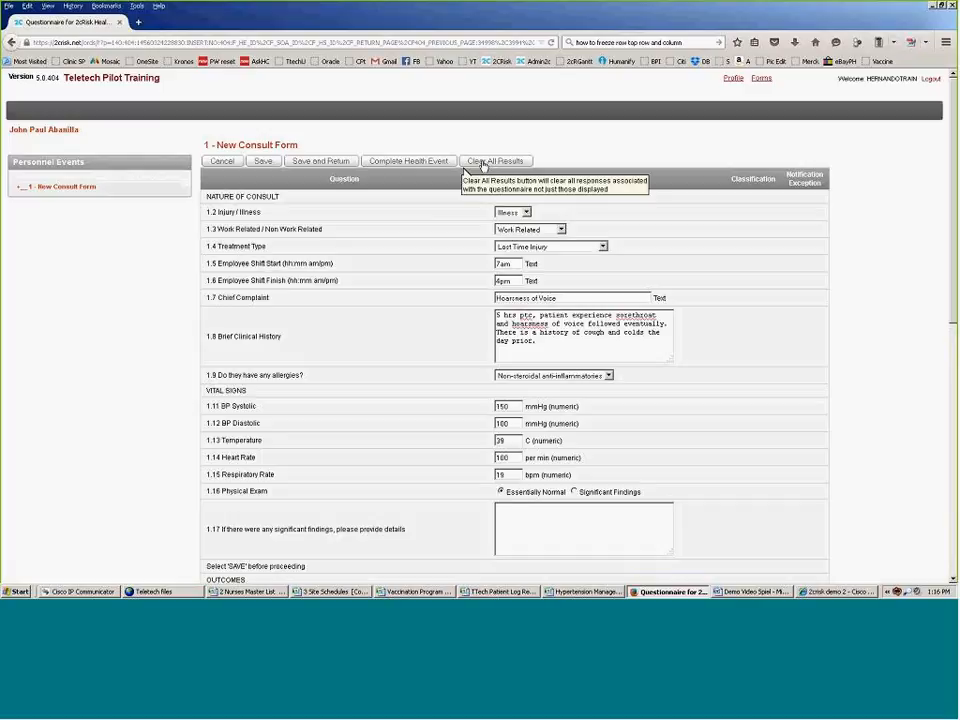
Step: Save the consult form so the vitals are flagged as Stage 1/2 hypertension, fever and tachycardia
left_click(263, 162)
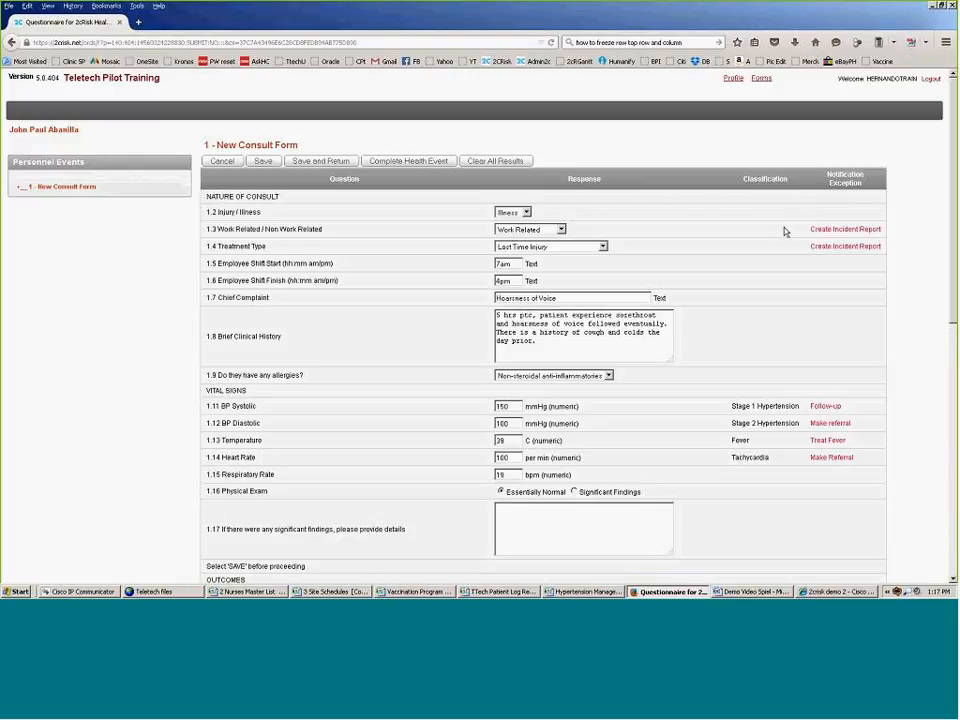
scroll(785, 231, "down", 2)
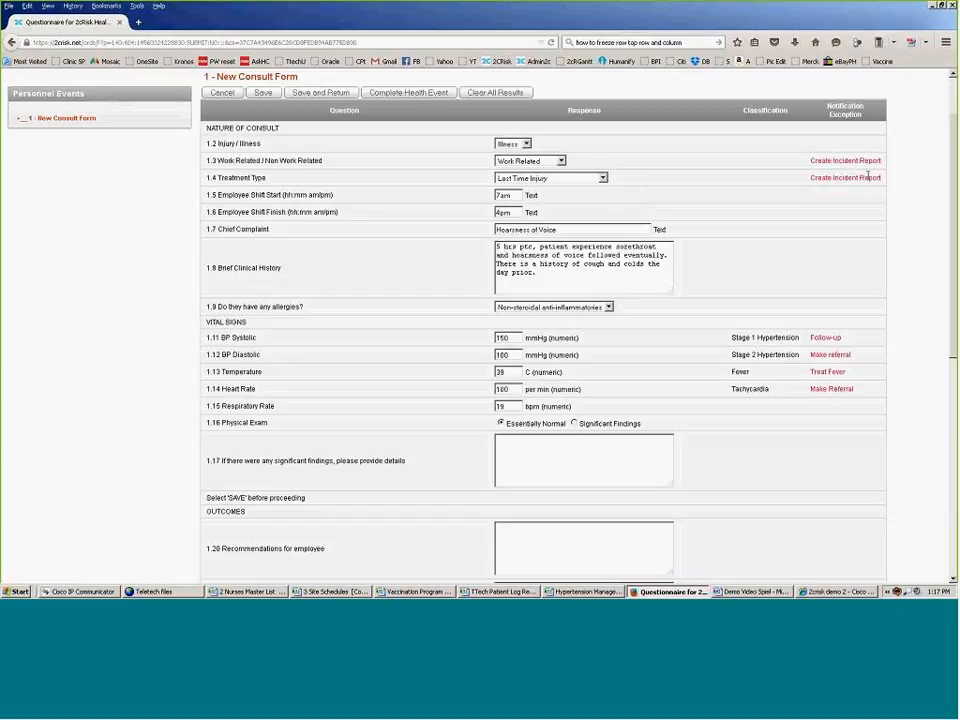
scroll(570, 180, "down", 3)
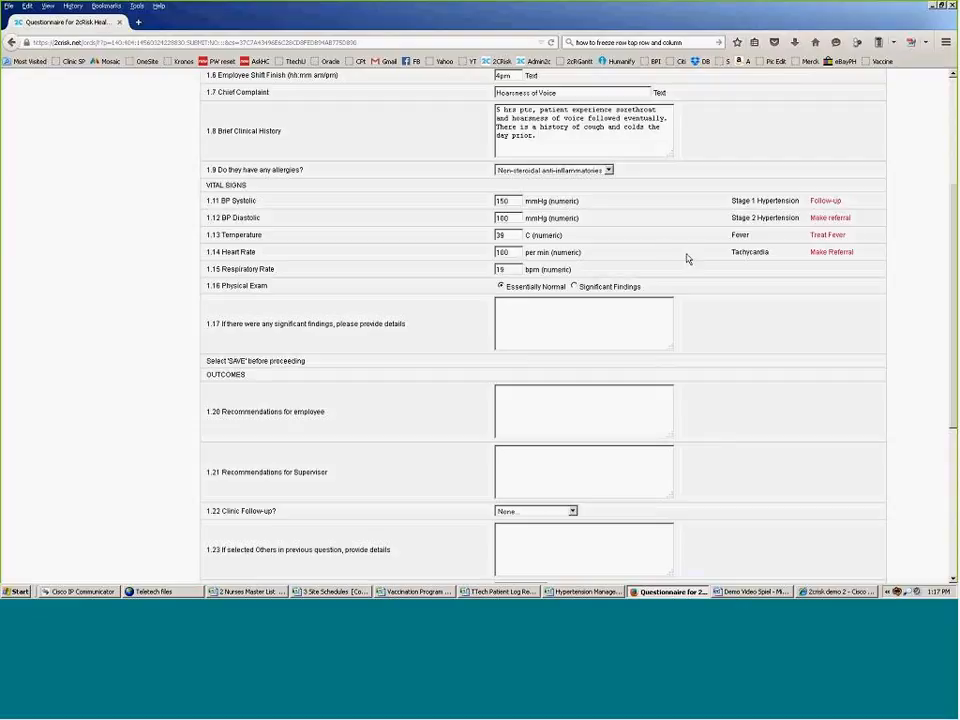
scroll(745, 255, "down", 1)
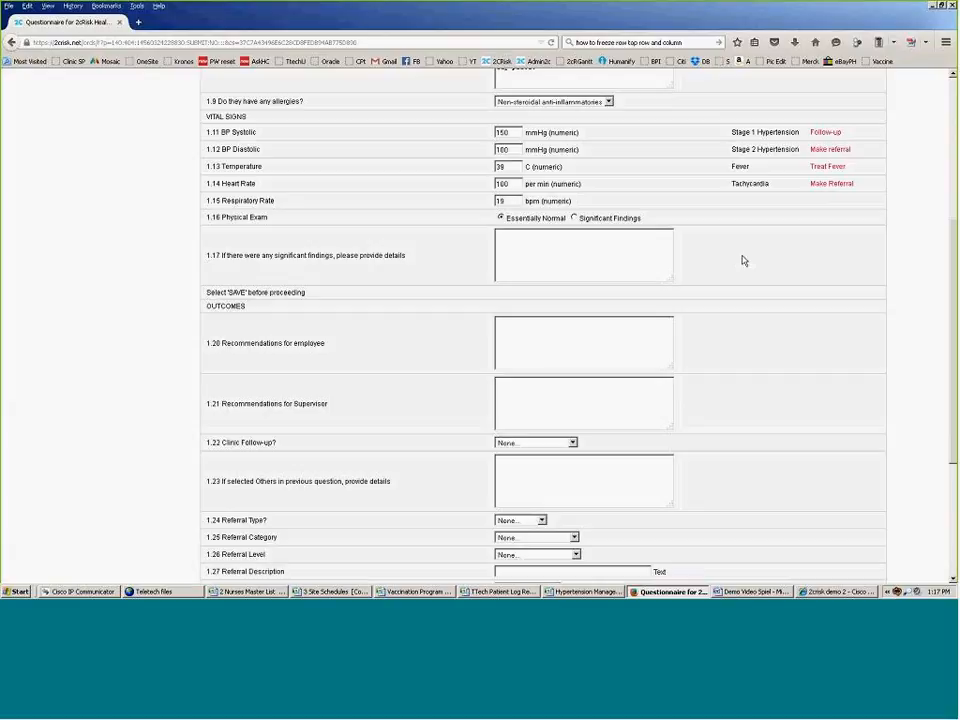
scroll(264, 265, "down", 1)
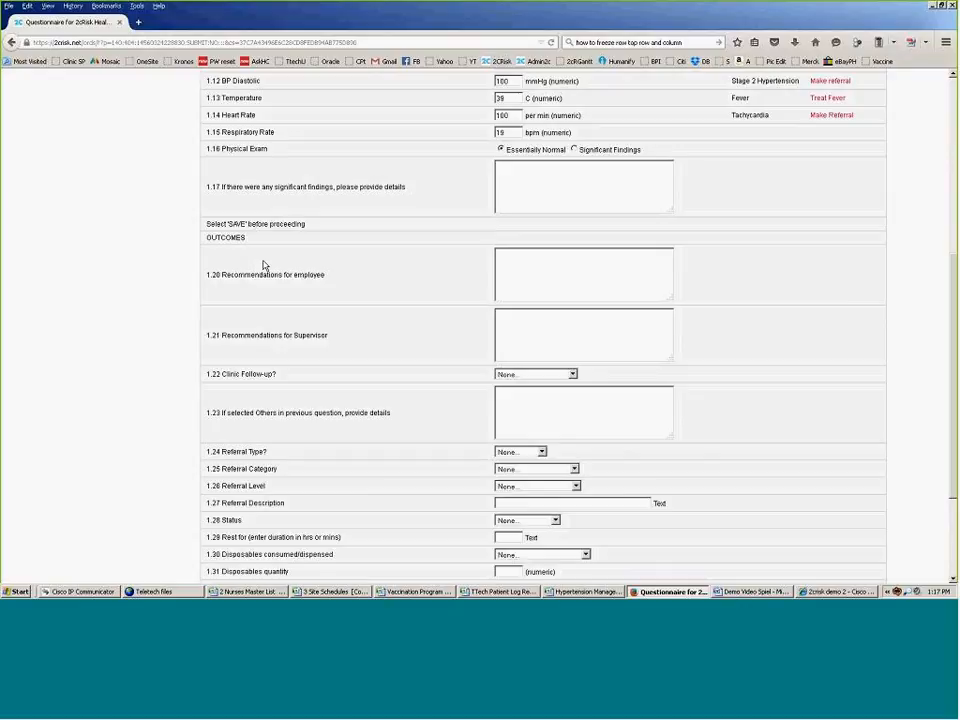
scroll(236, 266, "down", 1)
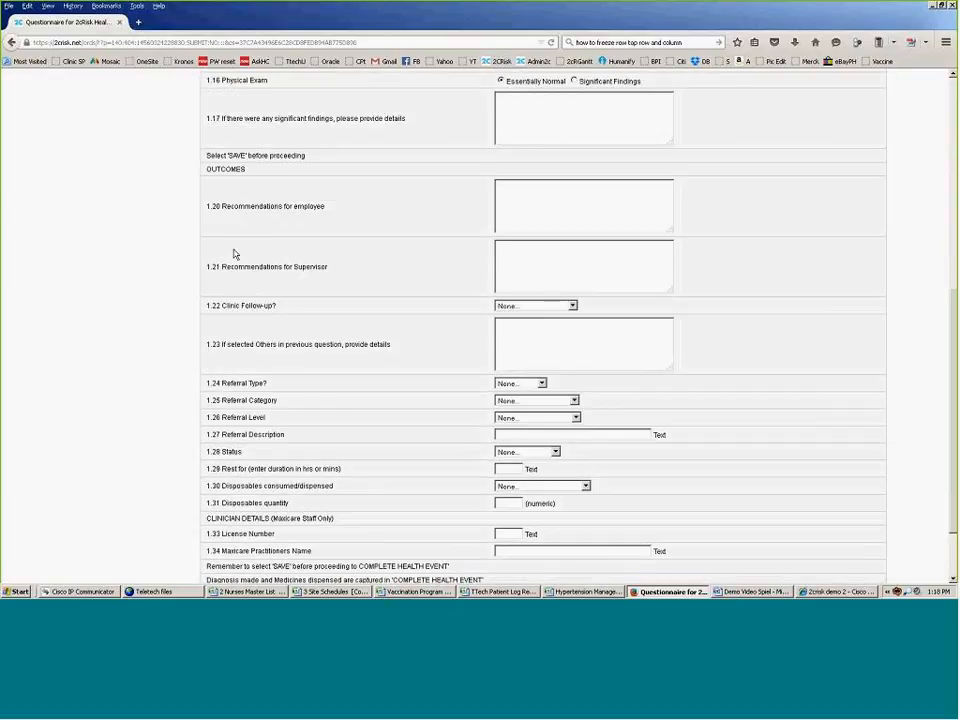
scroll(235, 255, "down", 1)
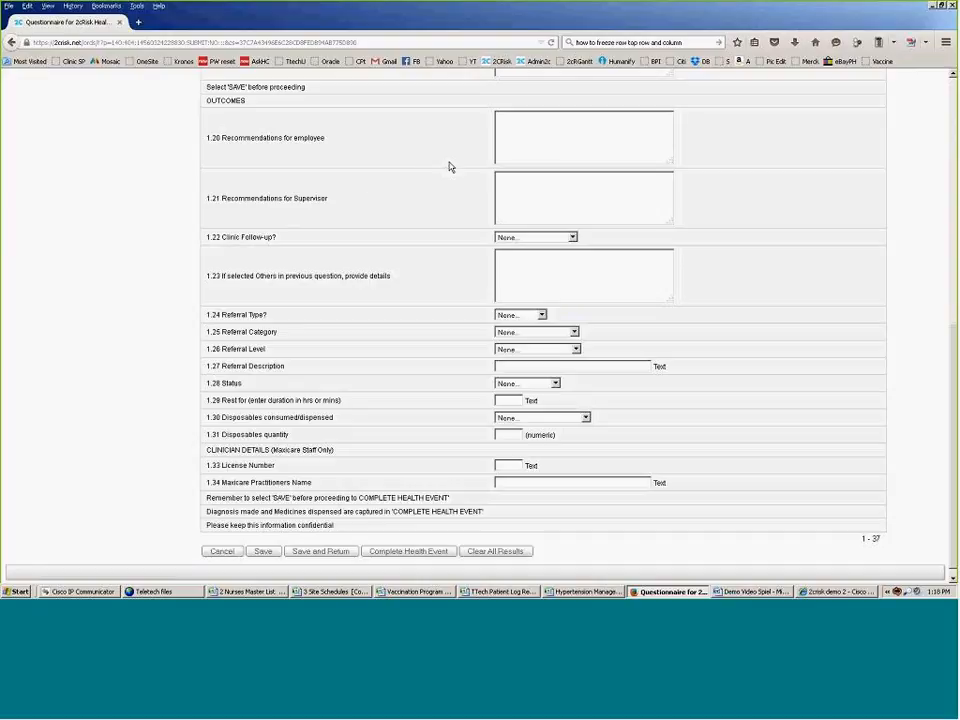
Step: Enter three employee recommendations: gargle with bactidol 2x/day, increase oral fluid intake, take medications as prescribed
left_click(514, 141)
type("Res")
type("gle with ")
type("ba")
type("ctidol 2")
type("x")
type("/day")
key("Return")
type("Inc oral flui")
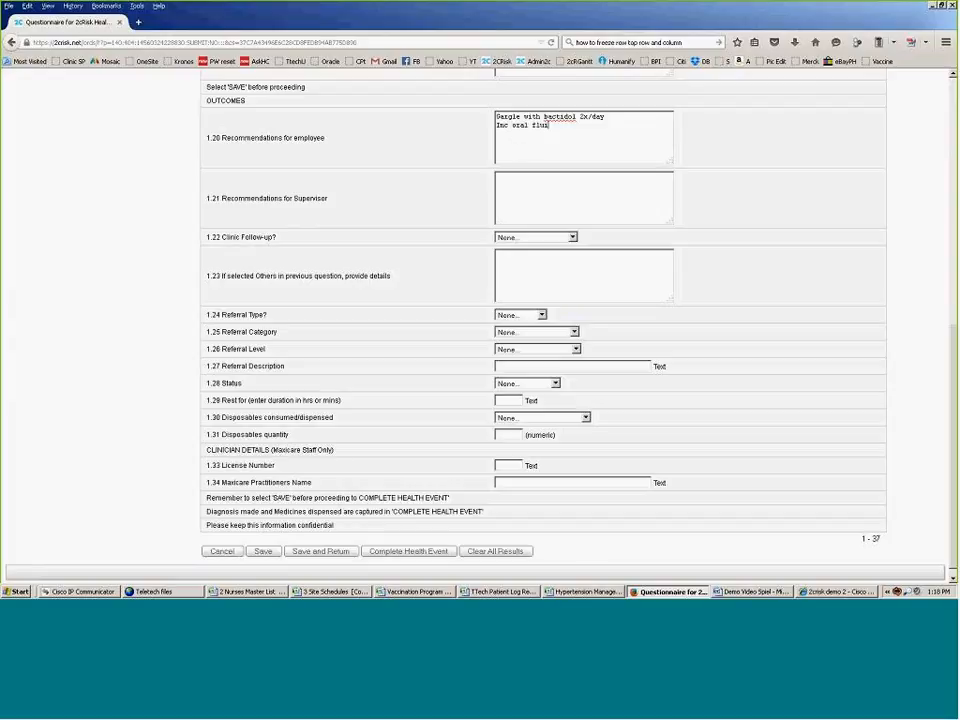
type("d intake")
key("Return")
type("Take medications as prescribed")
Step: Write the supervisor note that the hoarseness of voice is unlikely to improve within the day
left_click(527, 189)
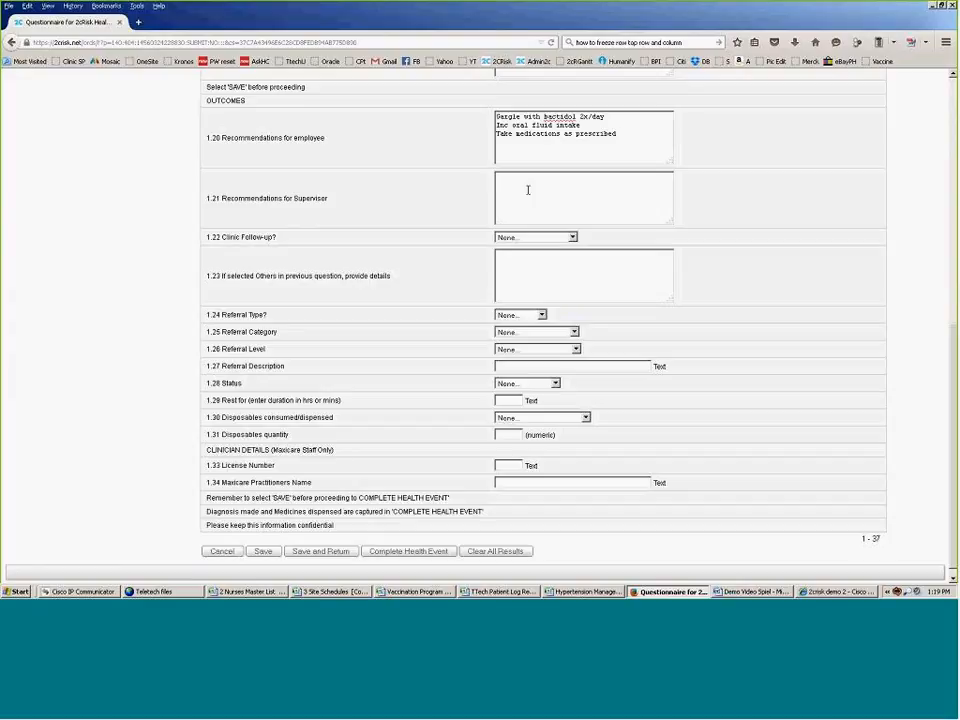
type("Patient was assessed to have hoarseness a")
type("f voice an")
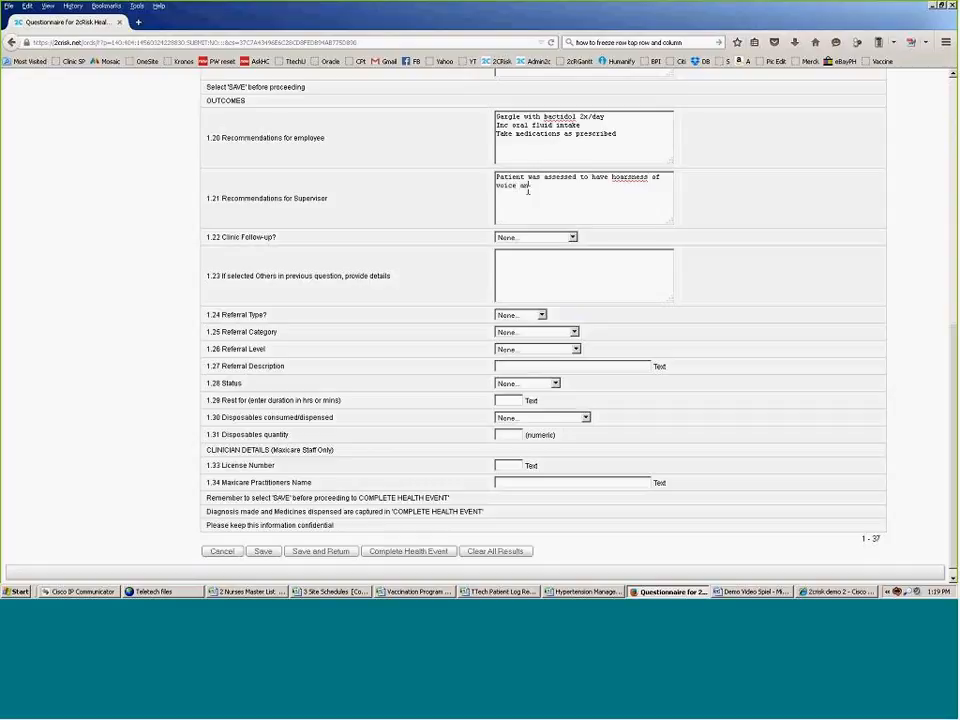
type("d")
key("BackSpace")
key("BackSpace")
key("BackSpace")
key("BackSpace")
type(". d")
type("on")
type("dition")
type("unlikely")
type(" to")
type(" improve")
type(" within ")
type("the day.")
left_click(572, 237)
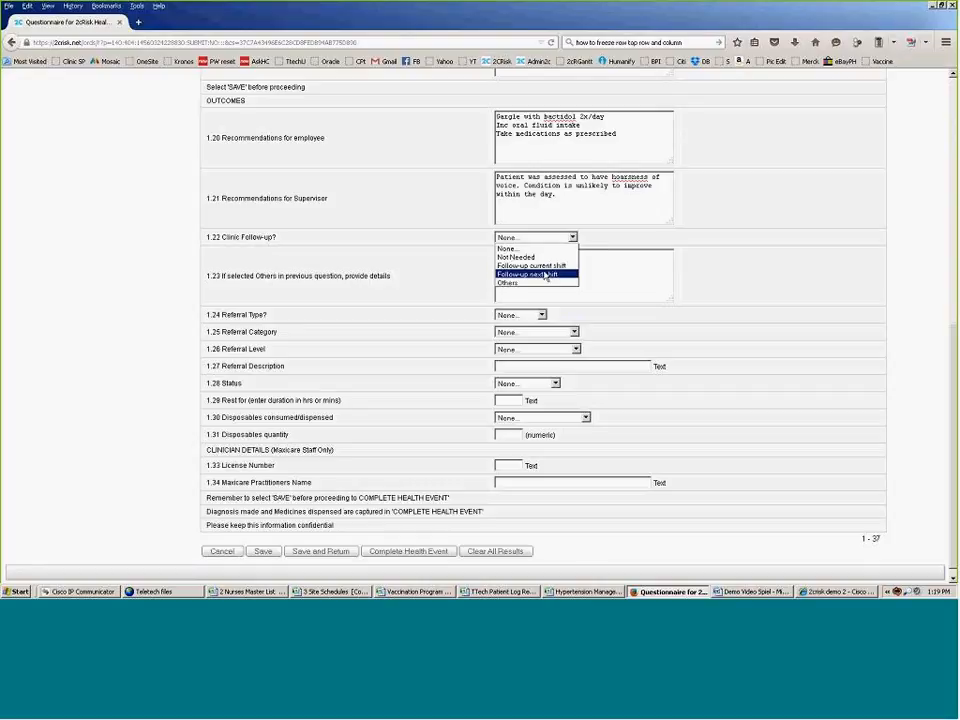
Step: Set Clinic Follow-up to 'Follow-up next shift' after briefly trying 'Others'
left_click(545, 274)
scroll(545, 275, "down", 1)
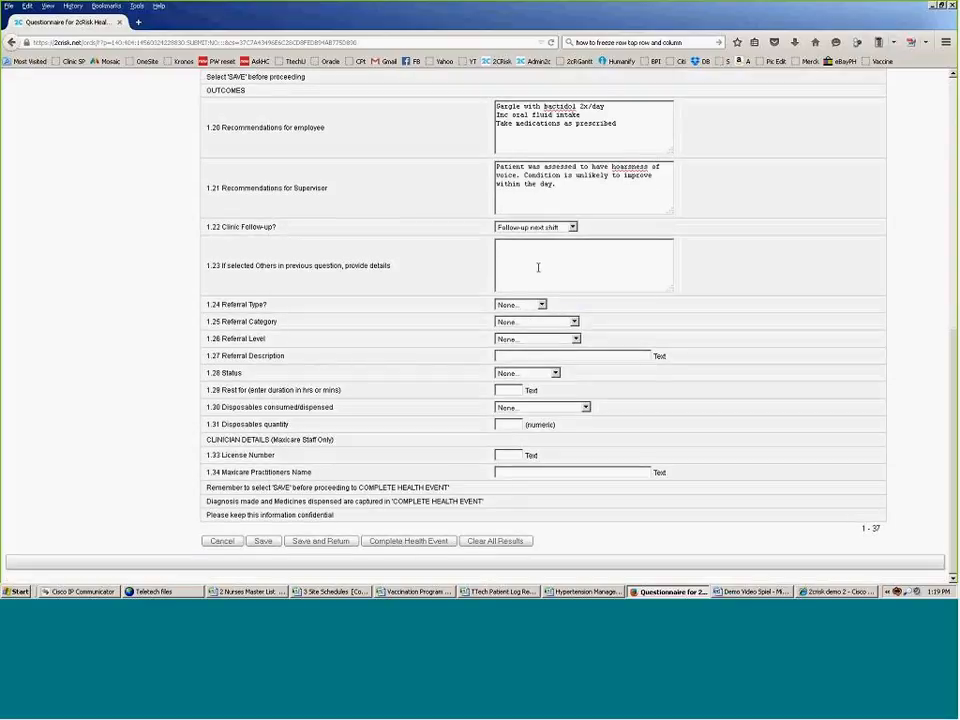
left_click(570, 227)
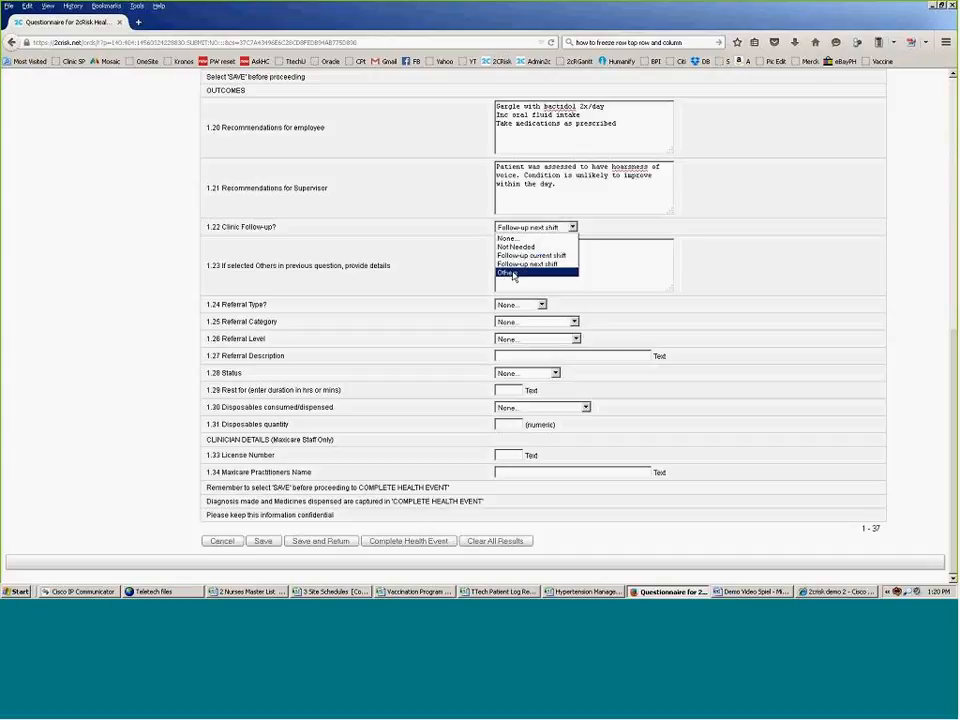
left_click(513, 274)
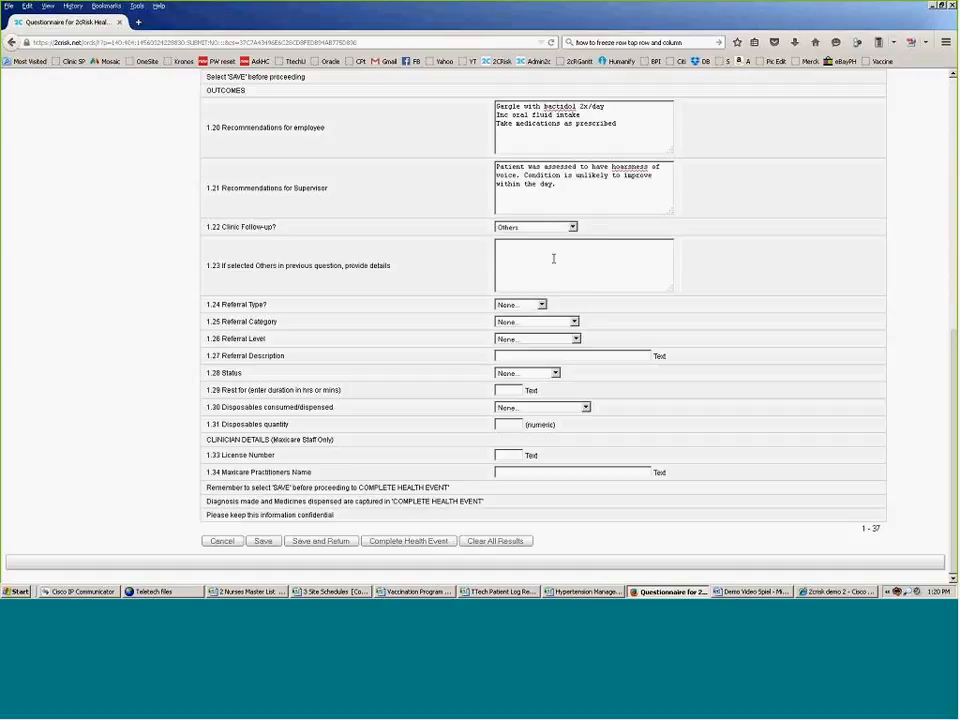
left_click(552, 257)
left_click(573, 228)
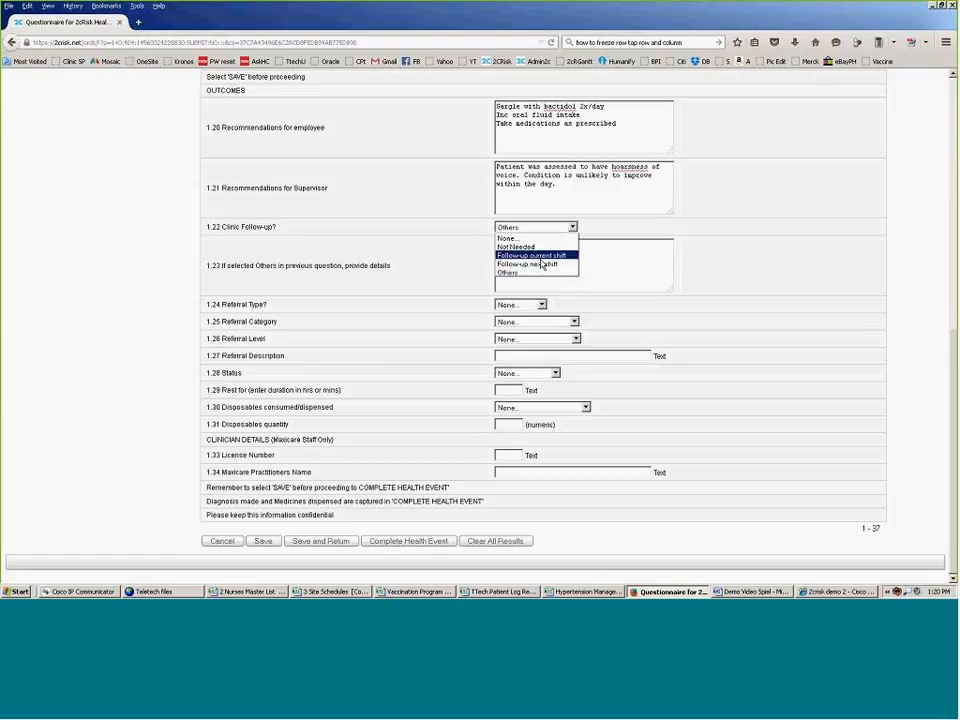
left_click(545, 264)
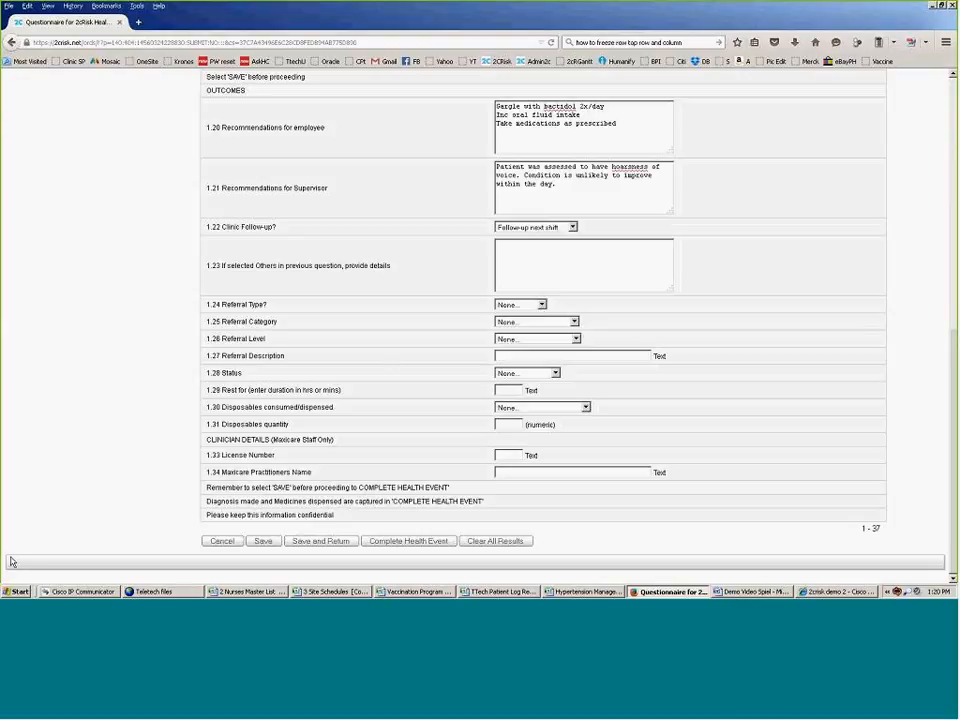
key("alt+Tab")
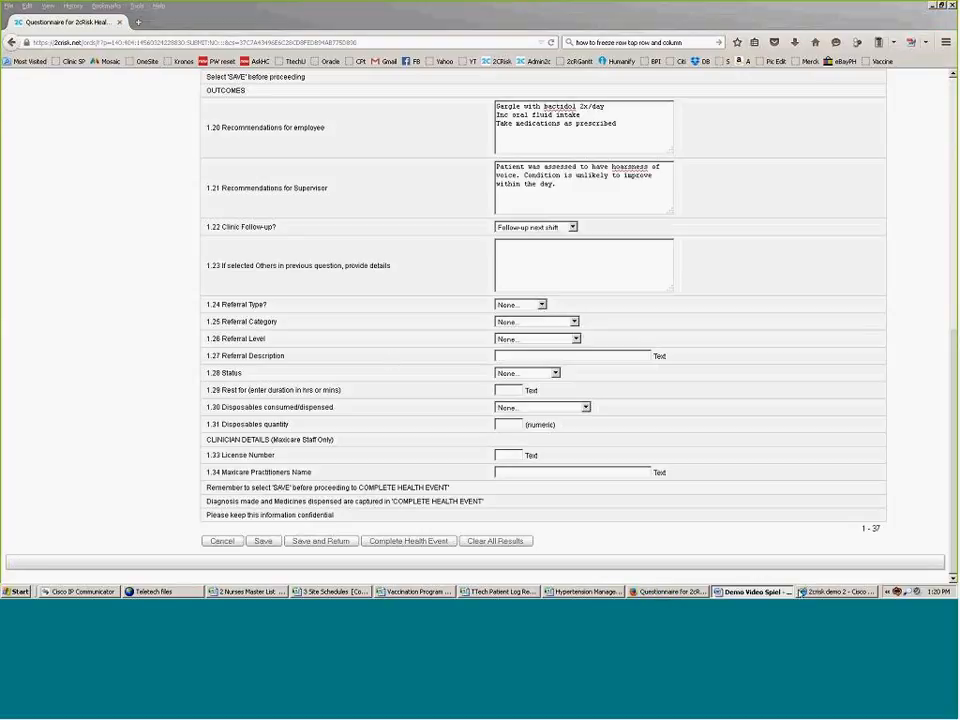
left_click(541, 305)
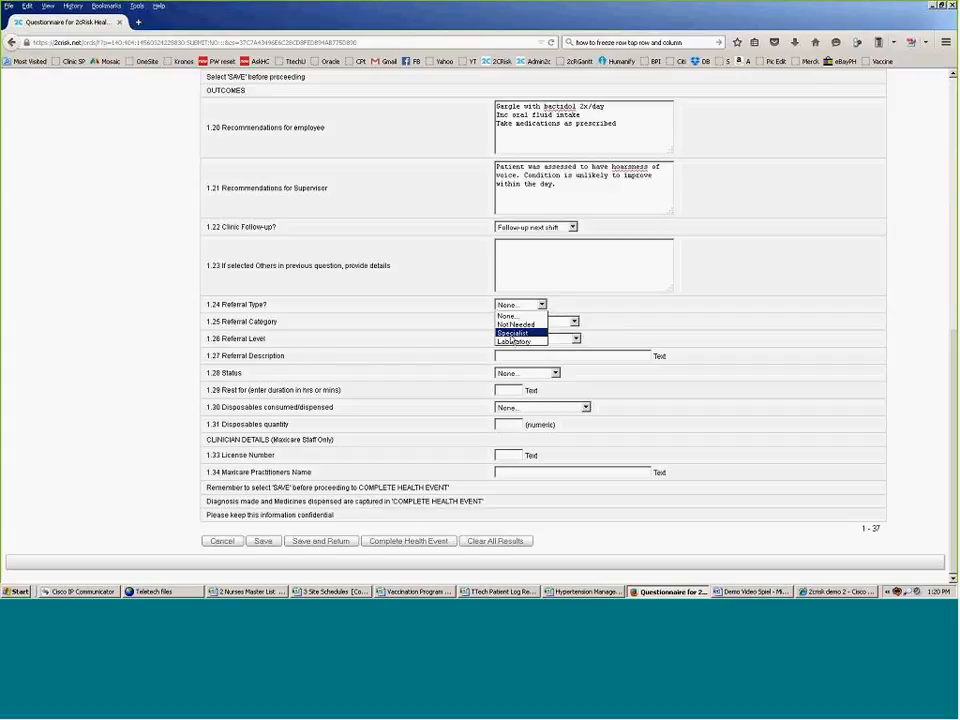
left_click(512, 334)
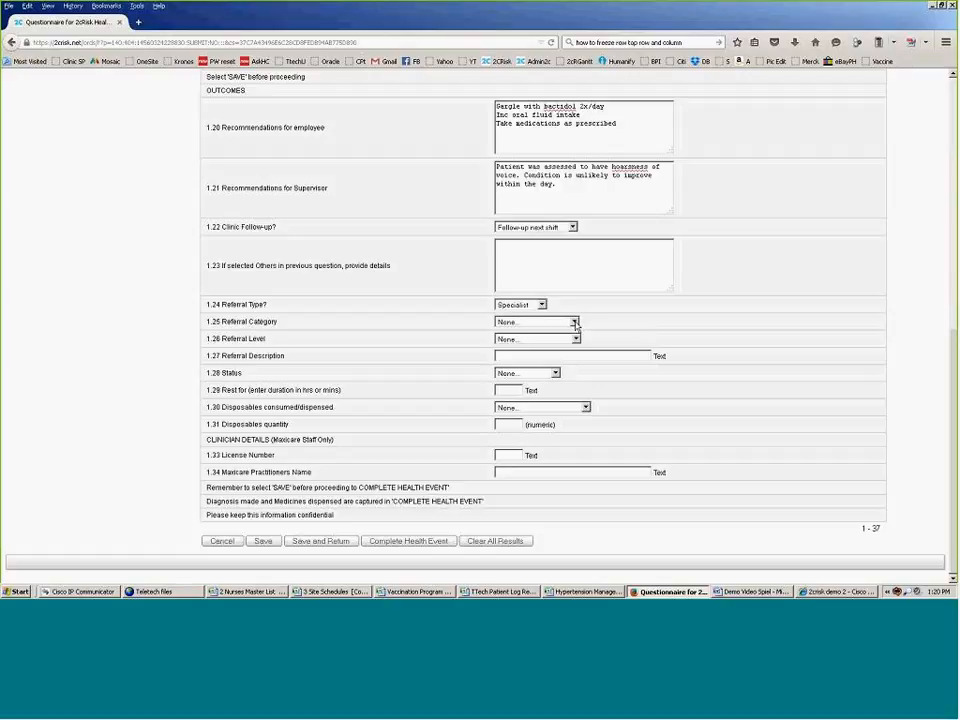
left_click(574, 322)
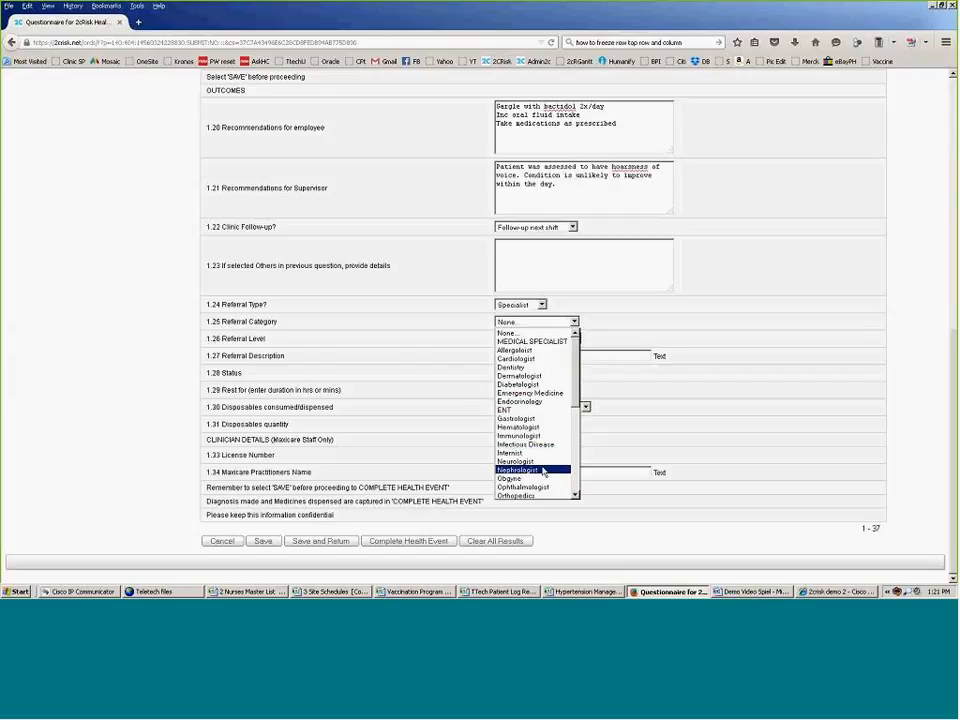
left_click(517, 411)
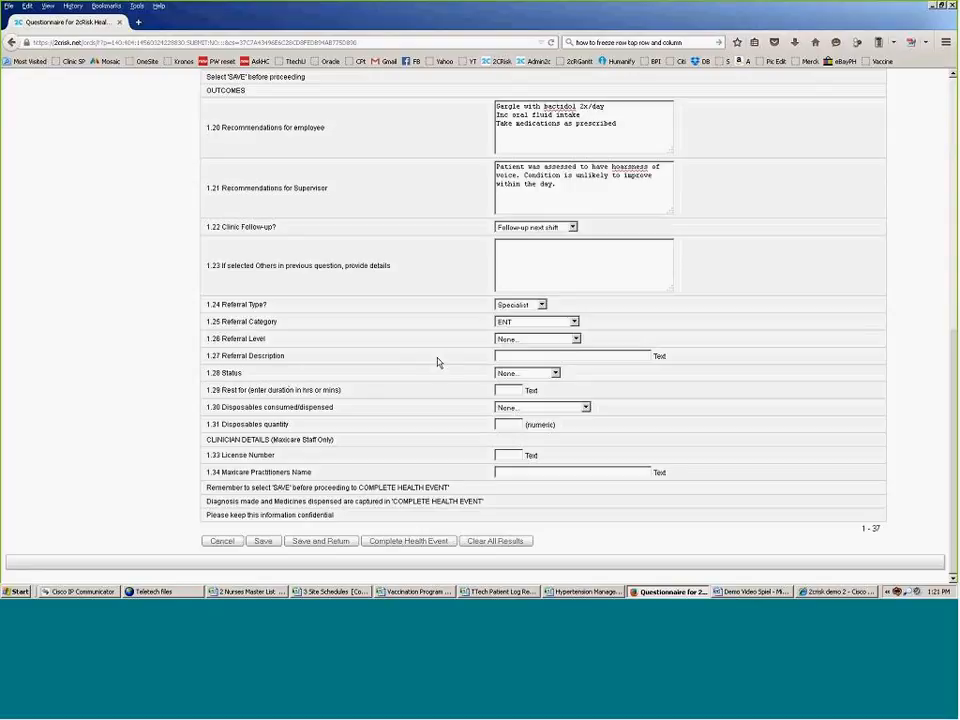
left_click(575, 340)
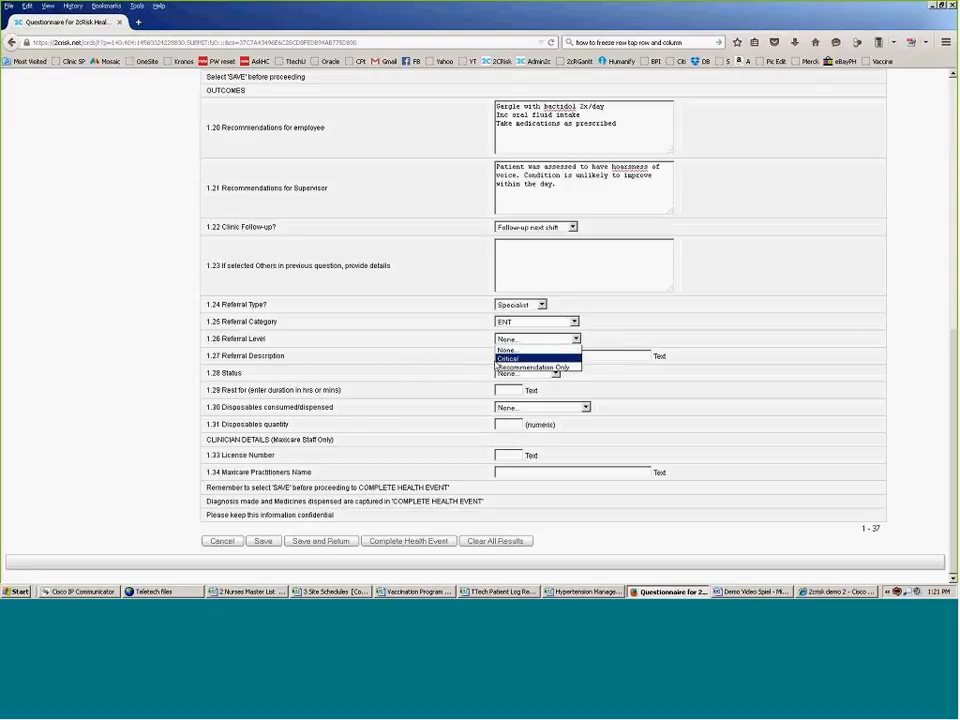
left_click(530, 359)
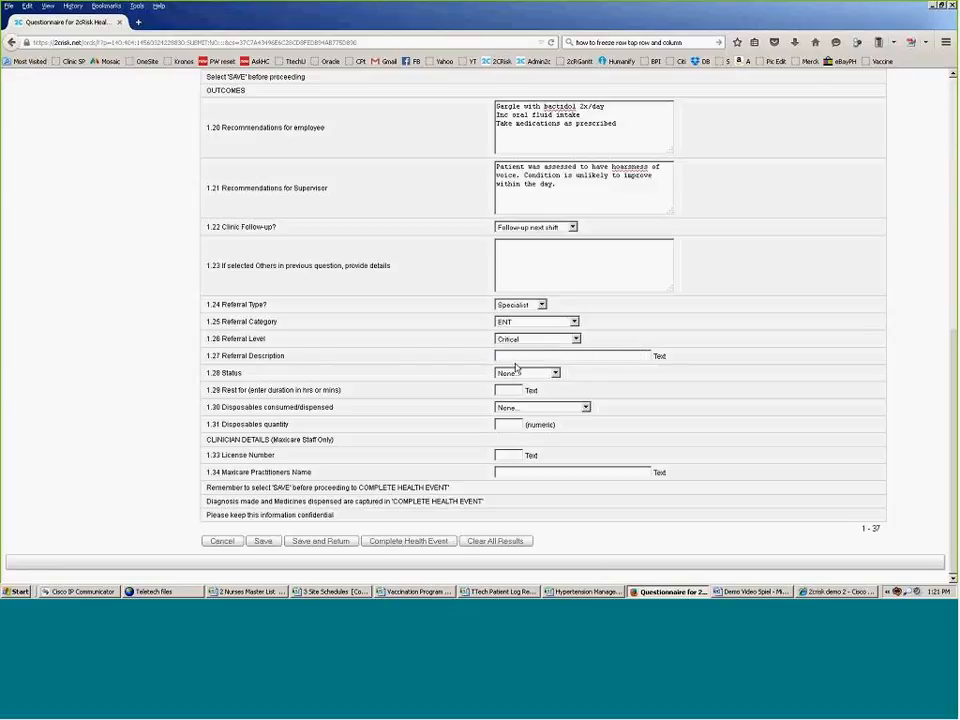
left_click(556, 373)
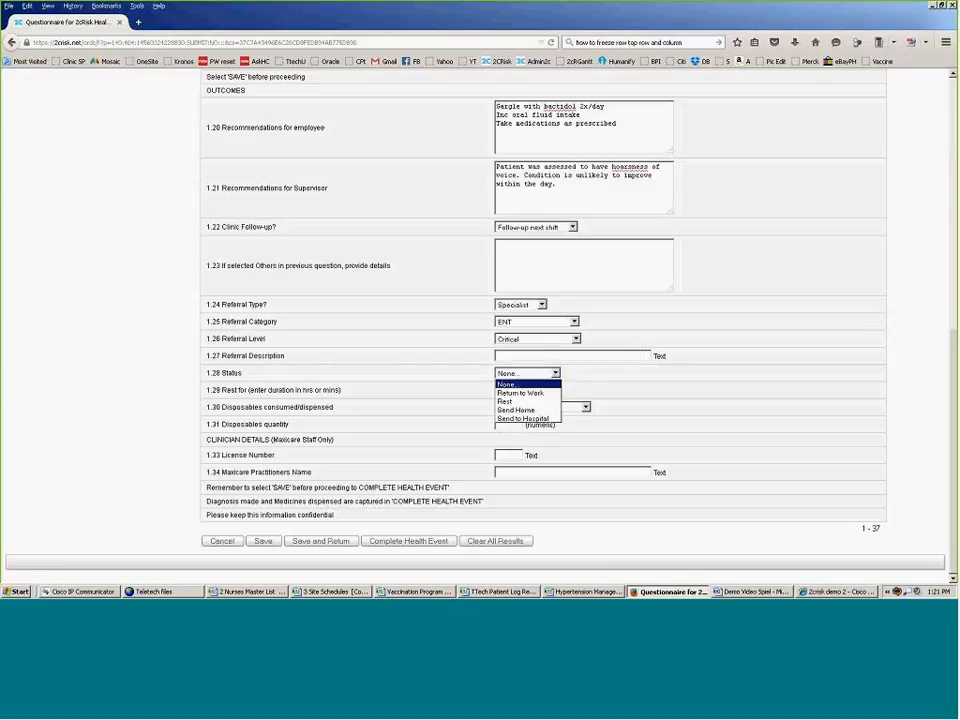
left_click(531, 419)
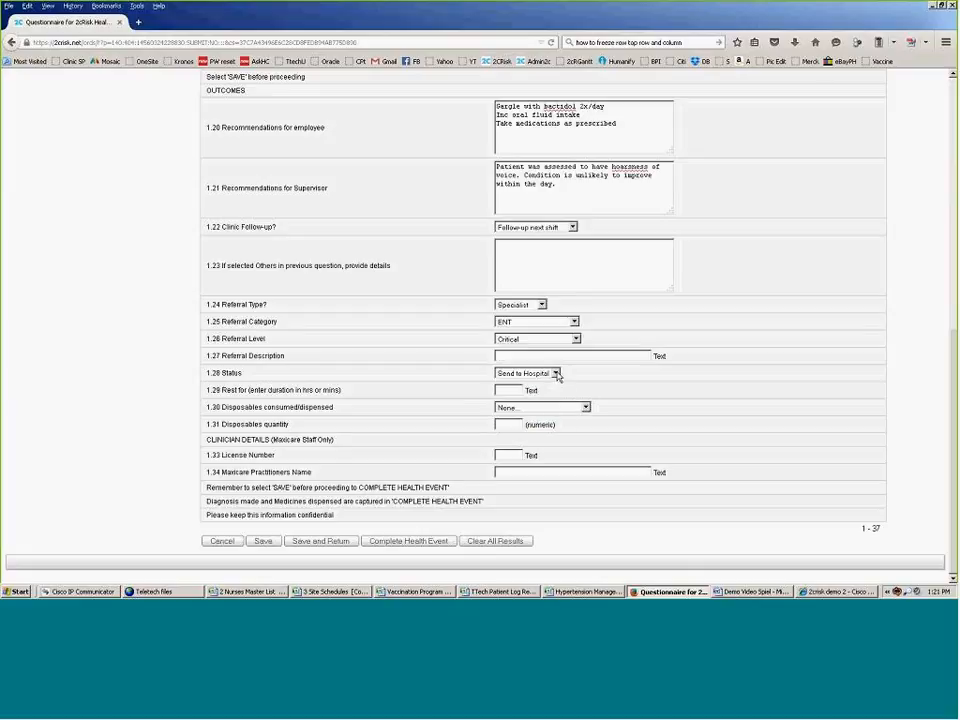
left_click(556, 373)
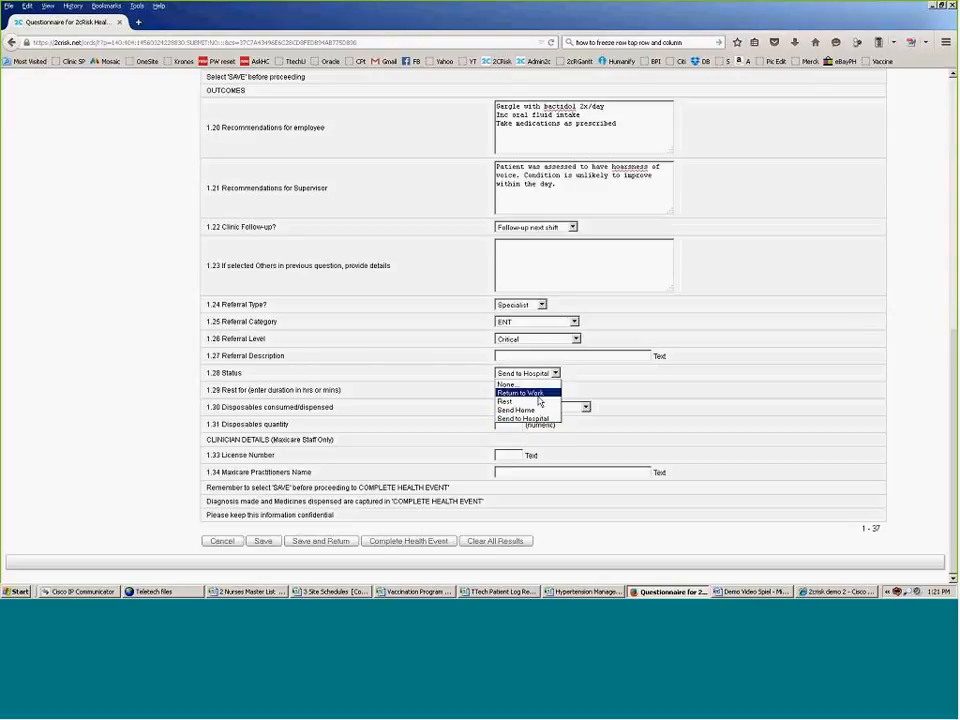
left_click(449, 396)
left_click(510, 390)
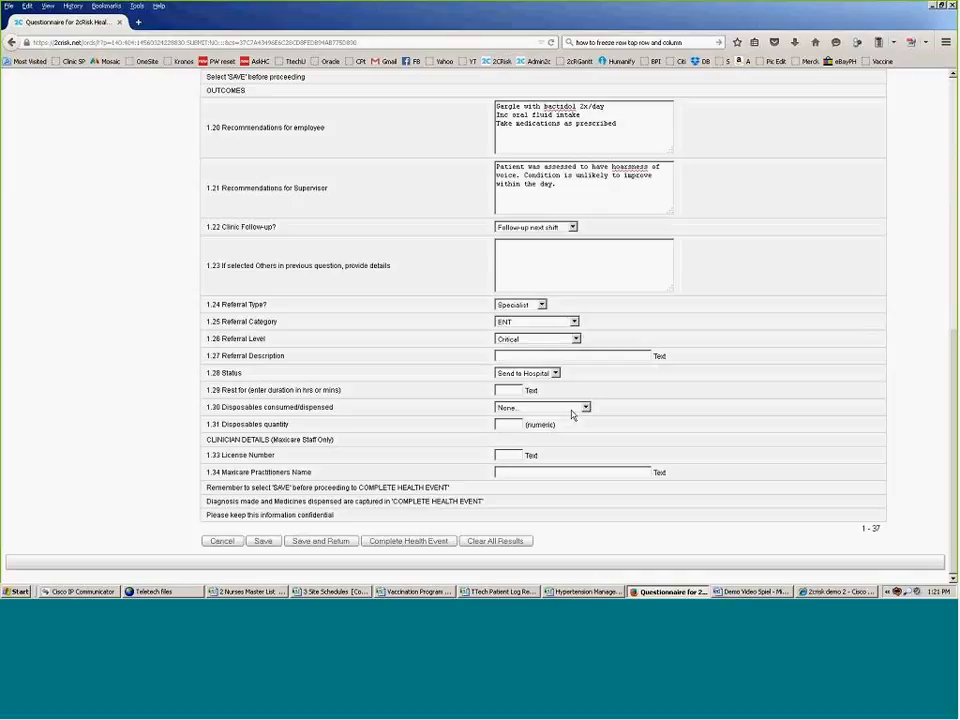
left_click(587, 407)
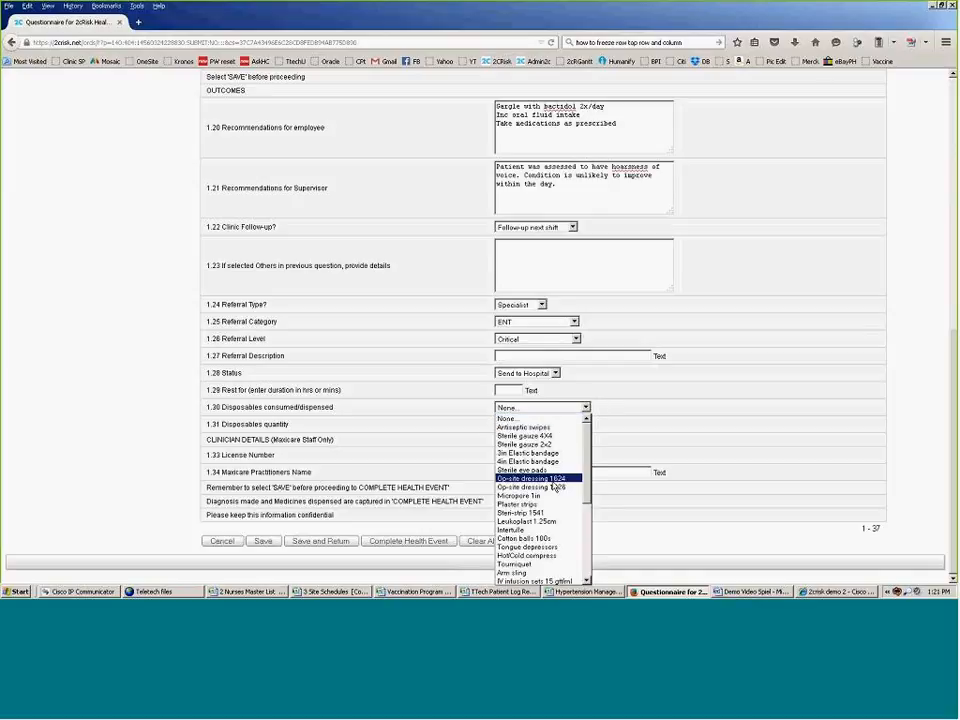
left_click(619, 414)
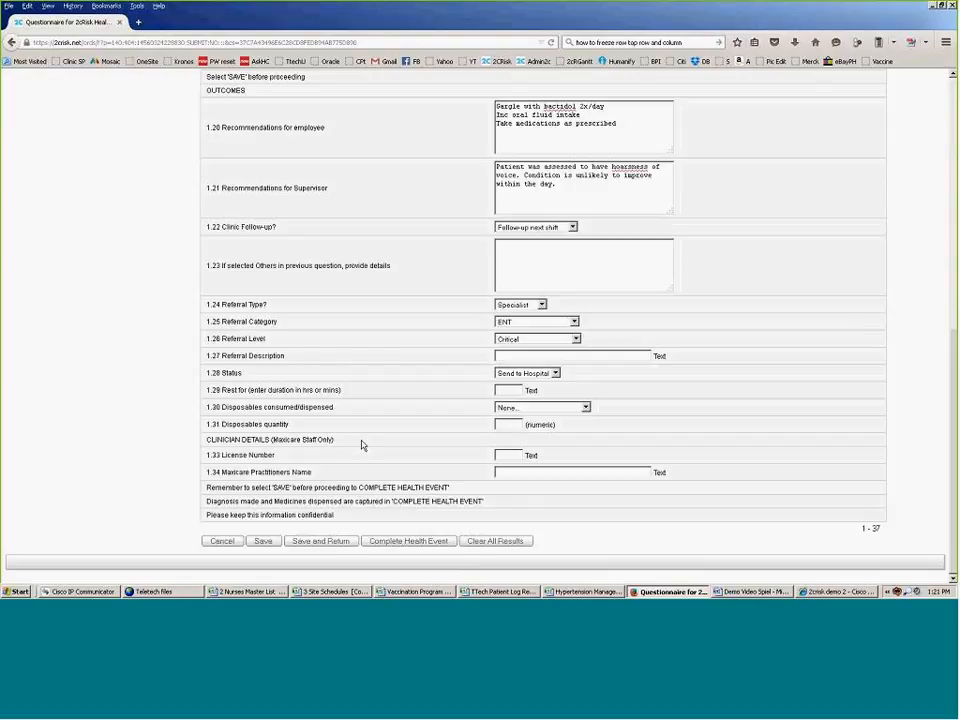
Step: Fill in the clinician details and complete the consult, creating the 03-07-2015 health event
left_click_drag(211, 440, 377, 451)
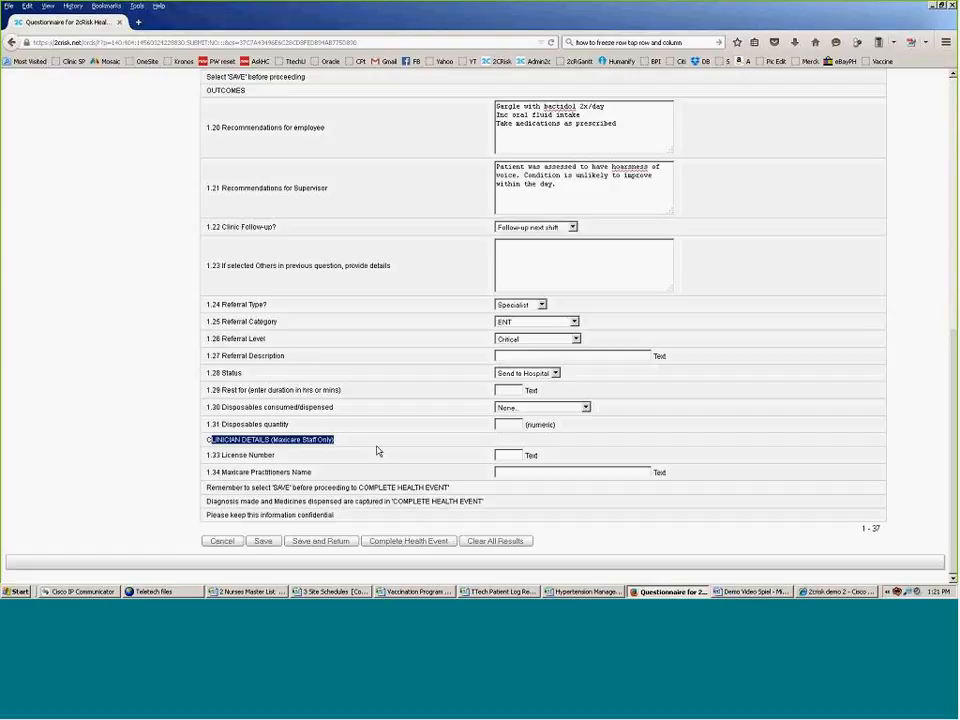
left_click_drag(180, 430, 353, 443)
left_click(499, 455)
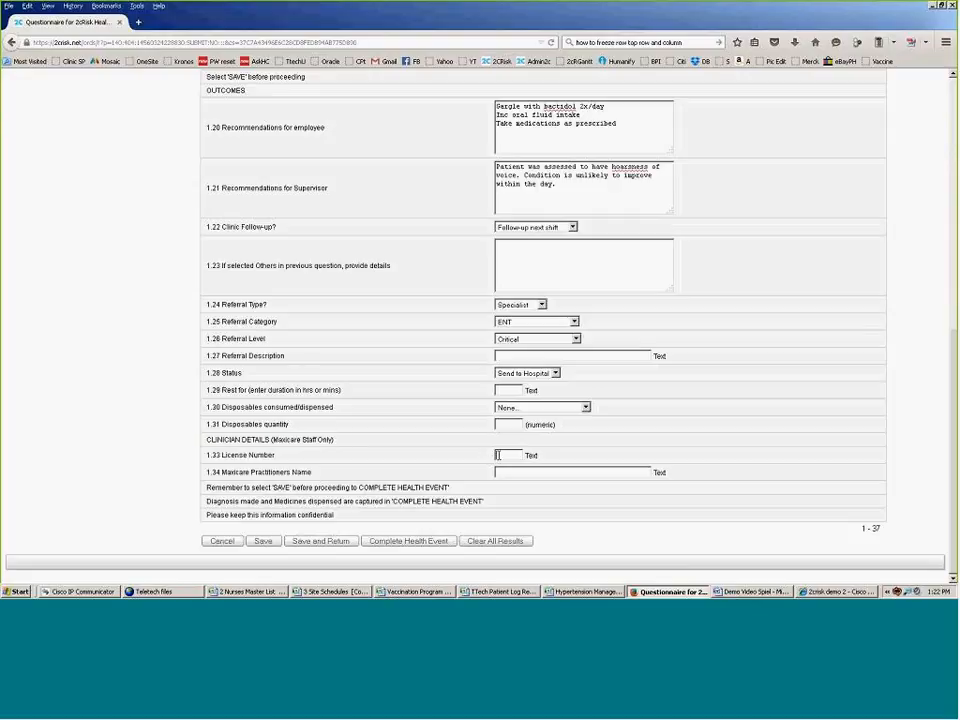
left_click(504, 473)
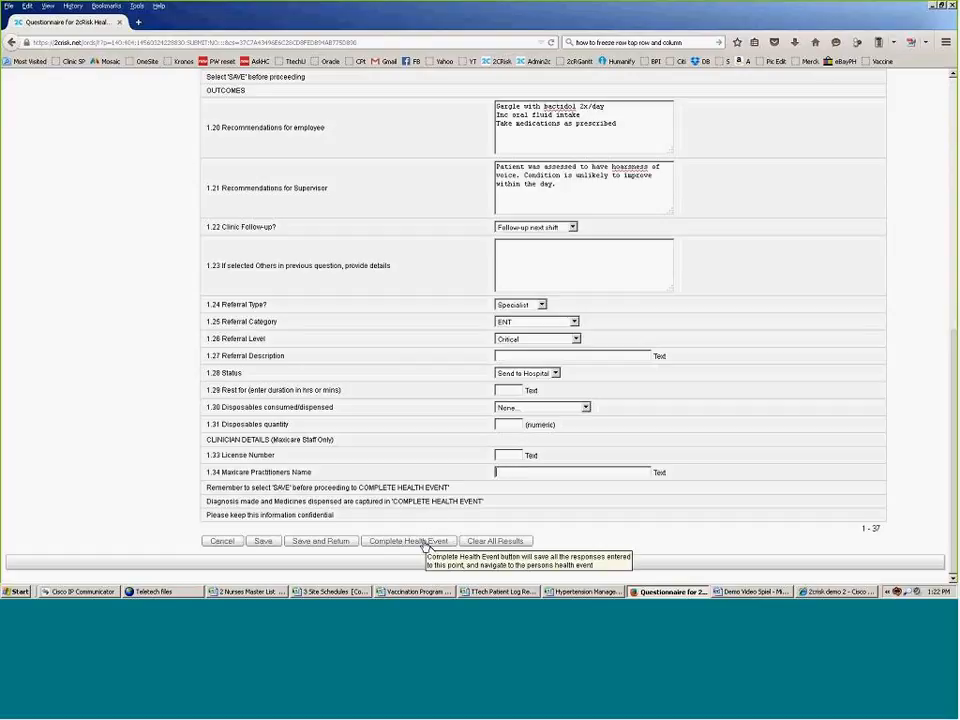
left_click(424, 542)
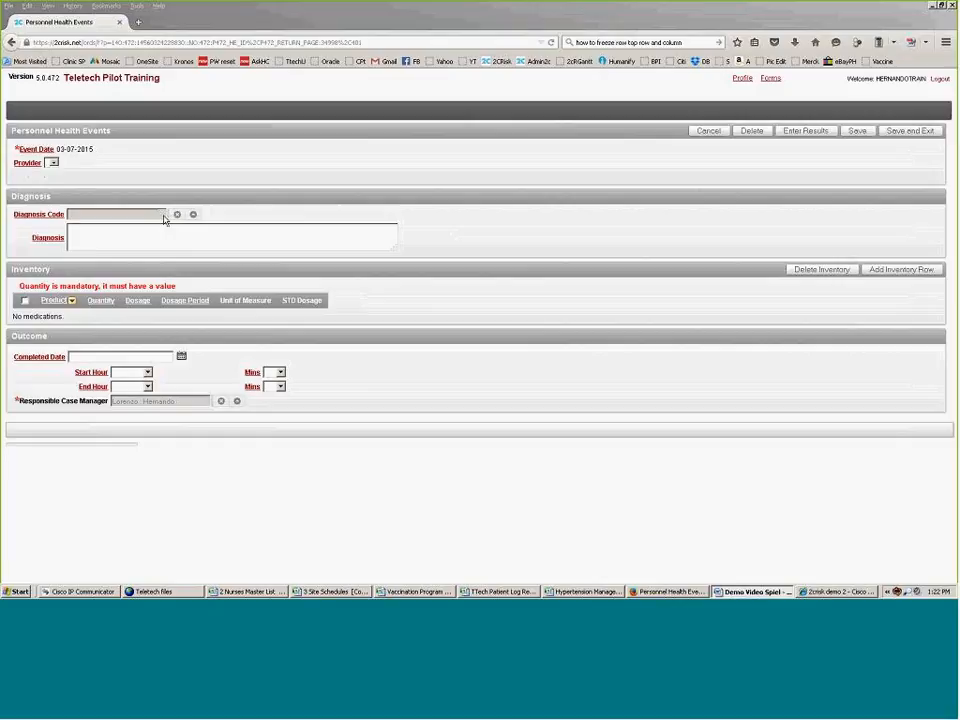
Step: Open the Diagnosis Code lookup list for the 03-07-2015 health event
left_click(195, 215)
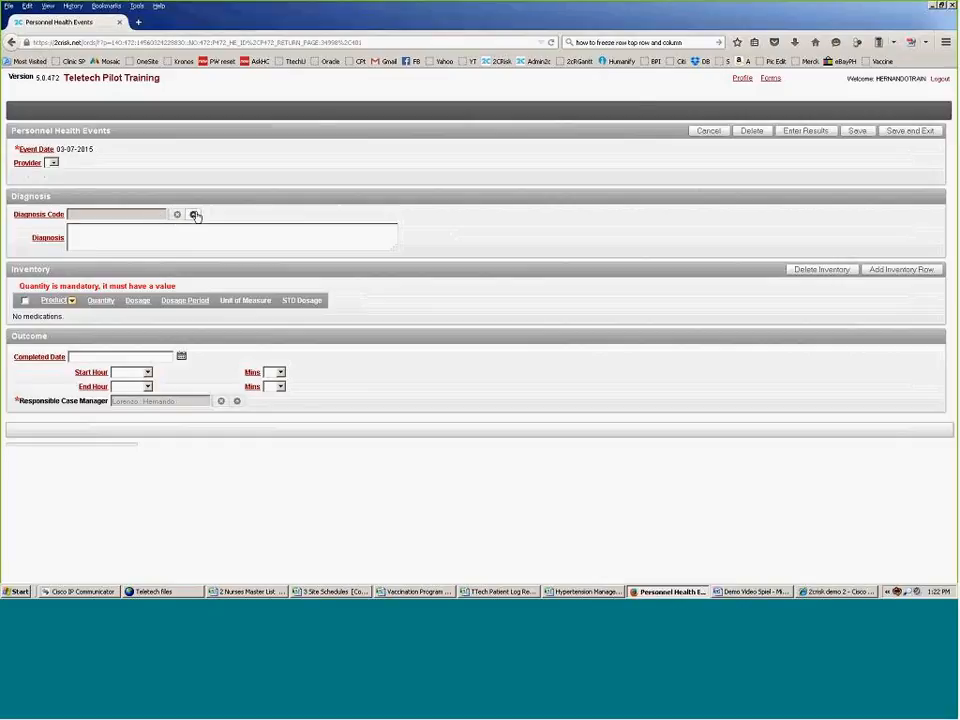
left_click(195, 215)
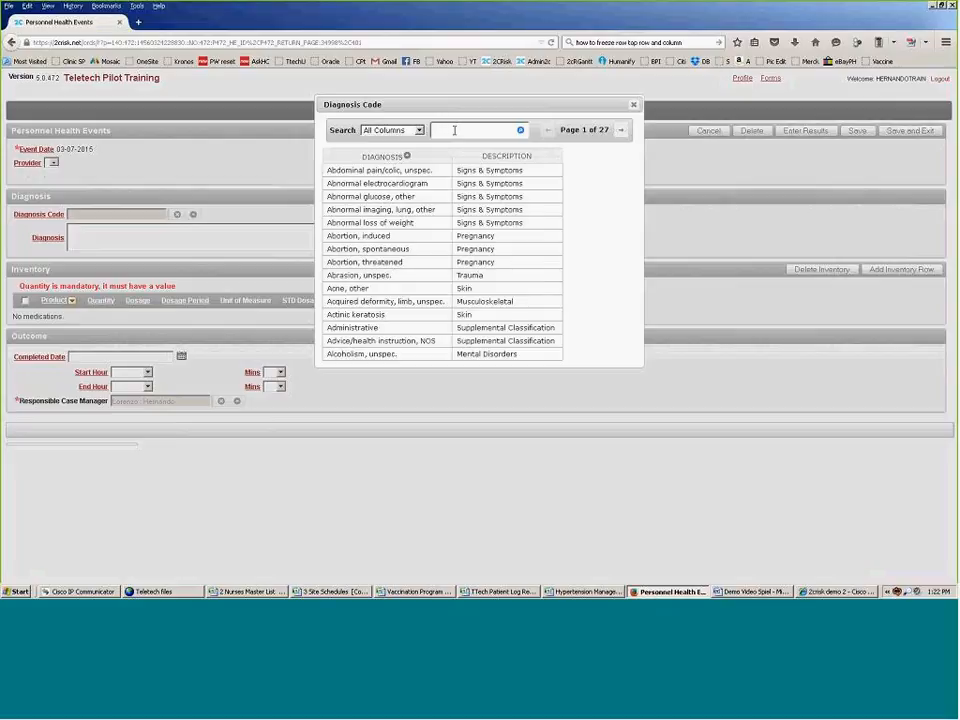
Step: Search diagnoses for 'respiratory' and pick 'Laryngitis, acute, no obstruction'
type("resp")
type("iratory")
left_click(520, 132)
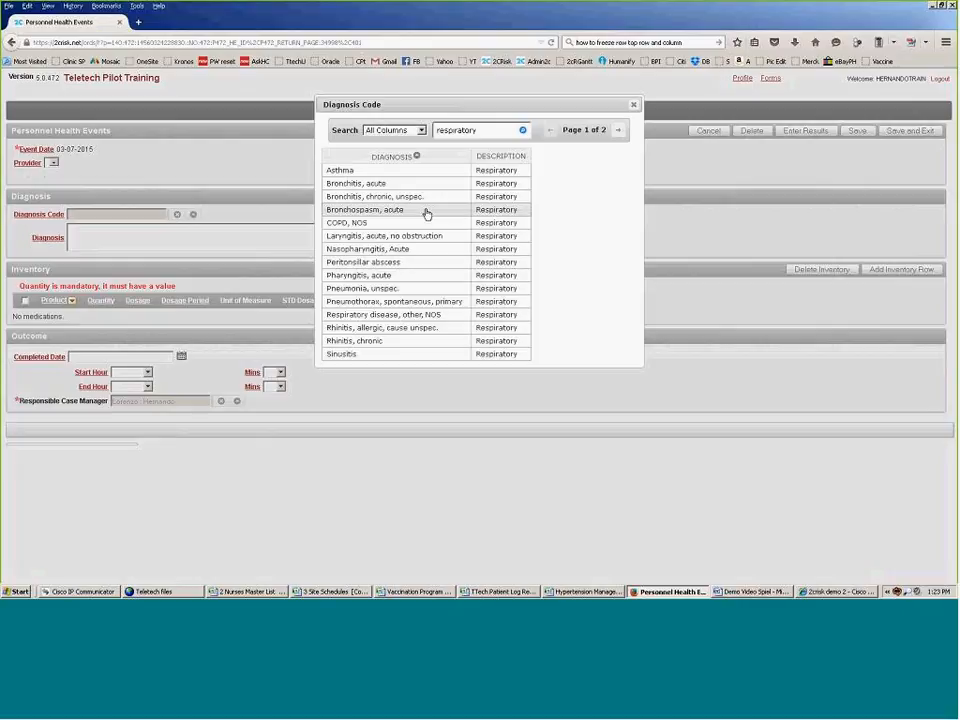
left_click_drag(478, 131, 420, 131)
type("c")
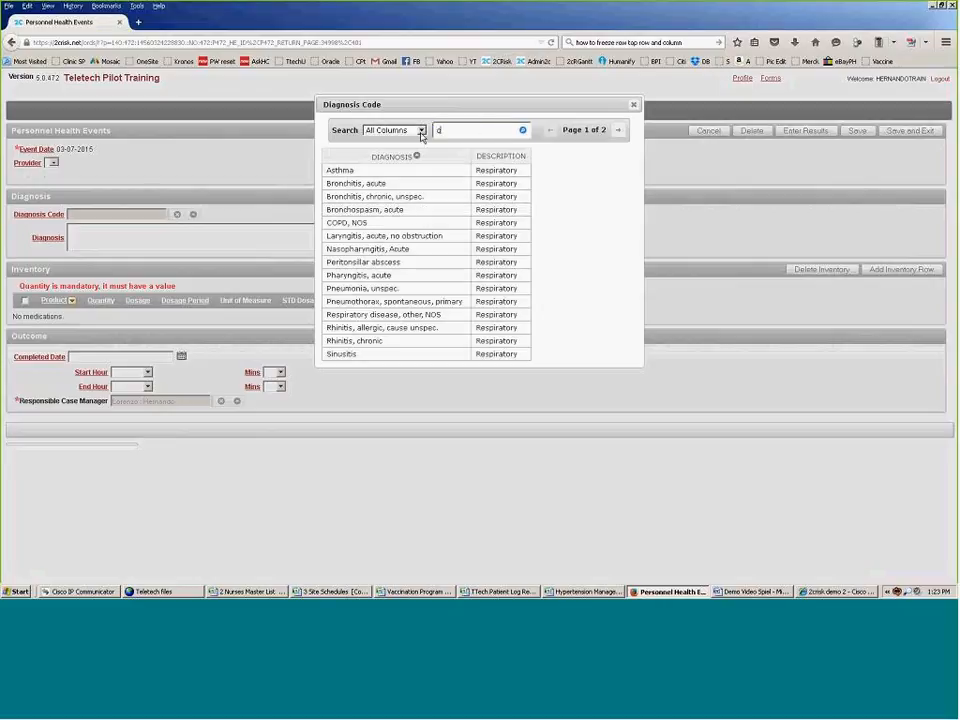
type("irculatory")
key("Return")
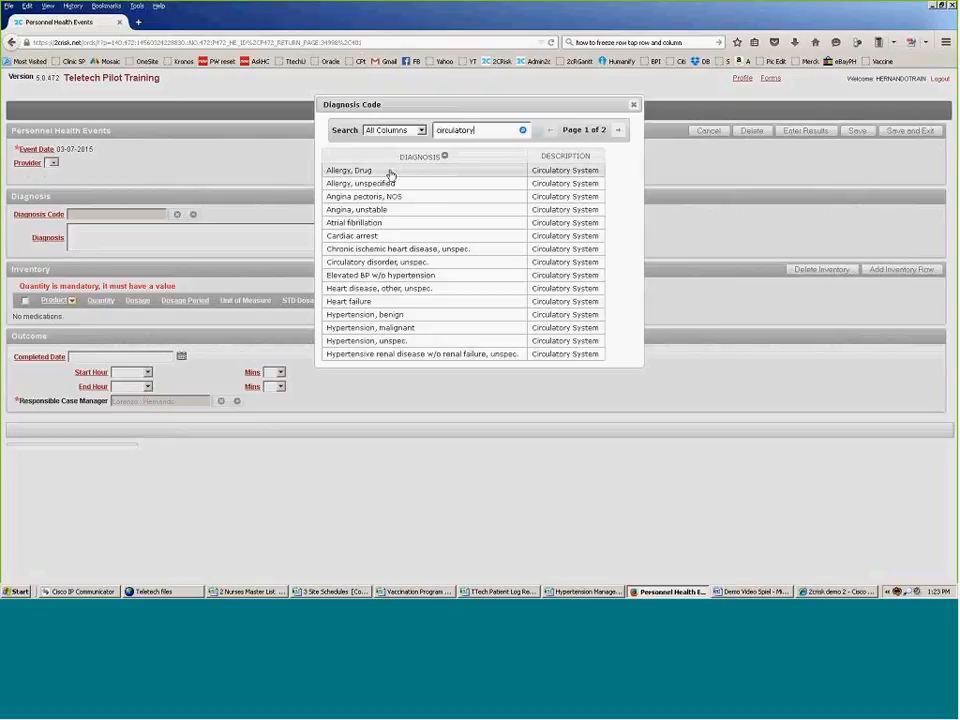
left_click_drag(486, 130, 417, 125)
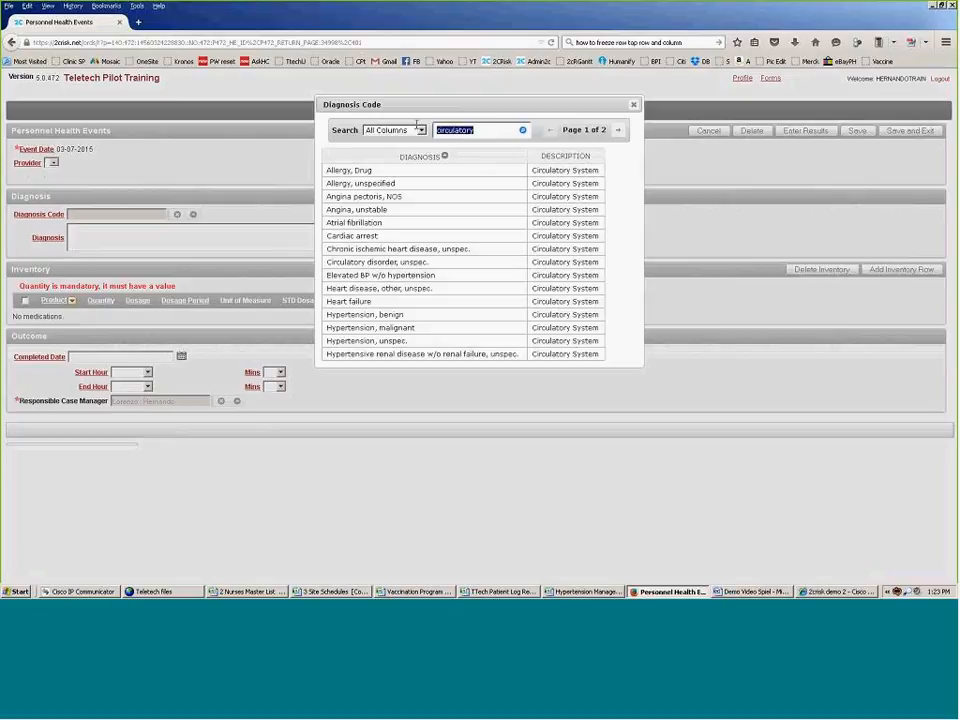
type("respiratory")
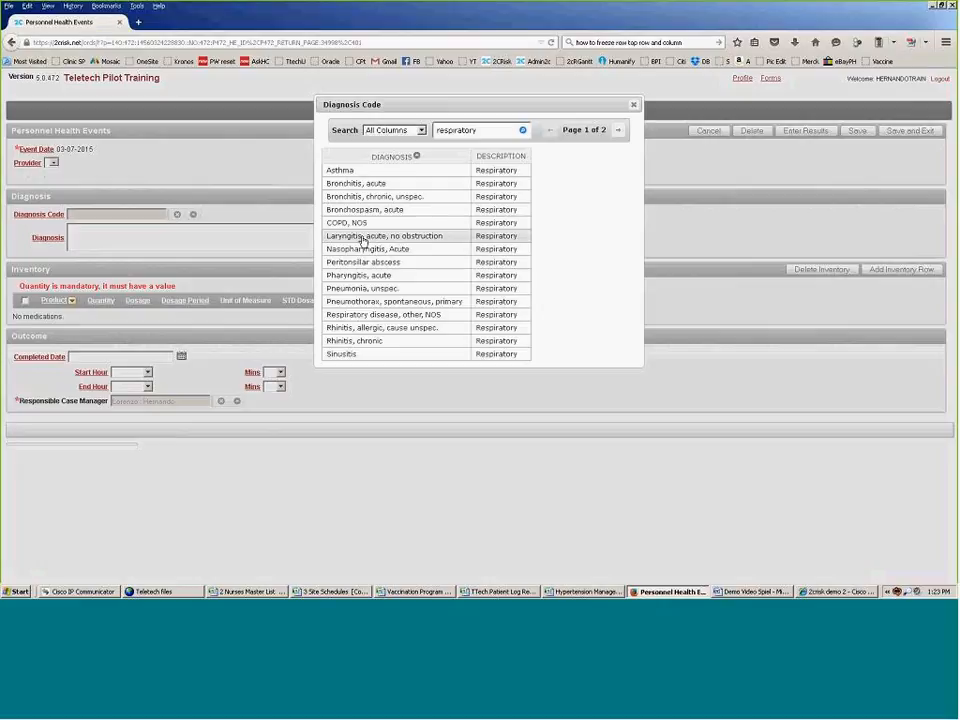
left_click(363, 237)
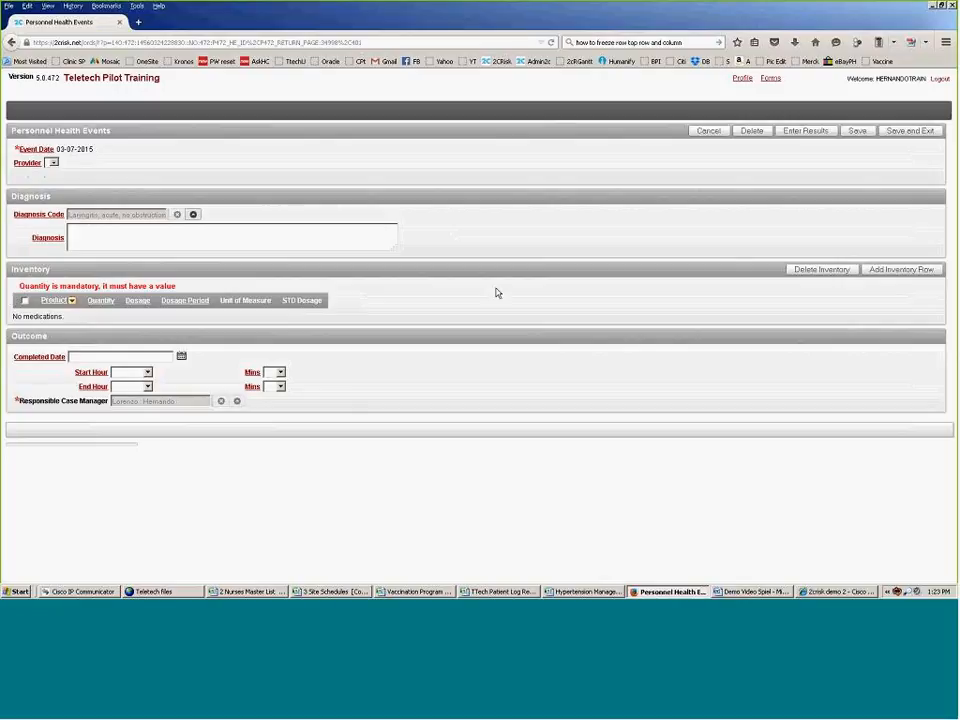
Step: Add an inventory row for Paracetamol 500mg tab: quantity 1, dosage 500, As needed
left_click(897, 272)
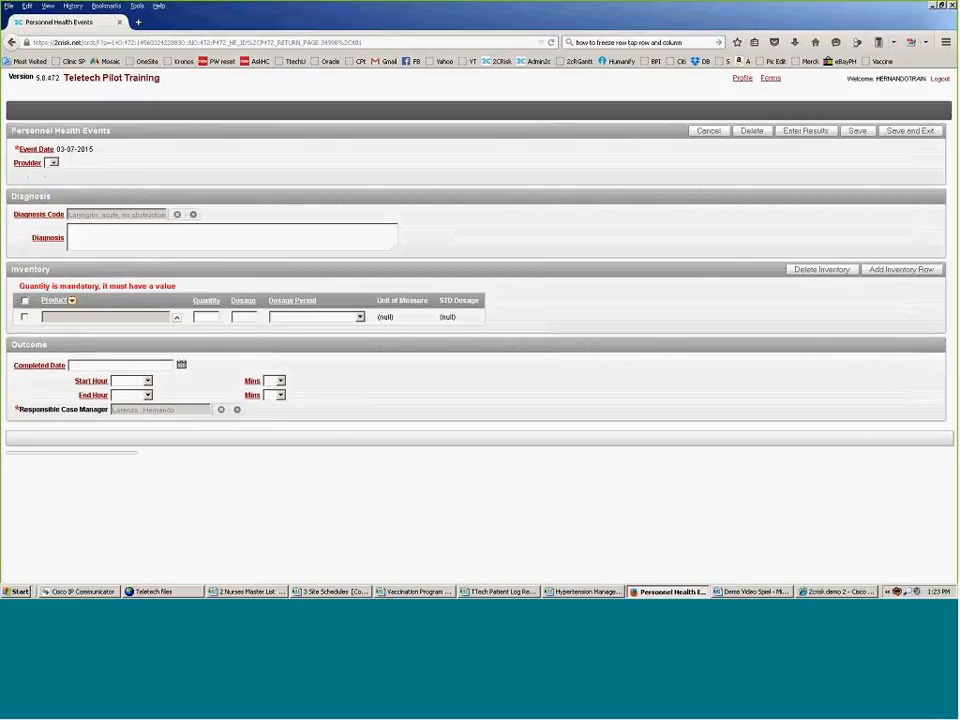
left_click(176, 320)
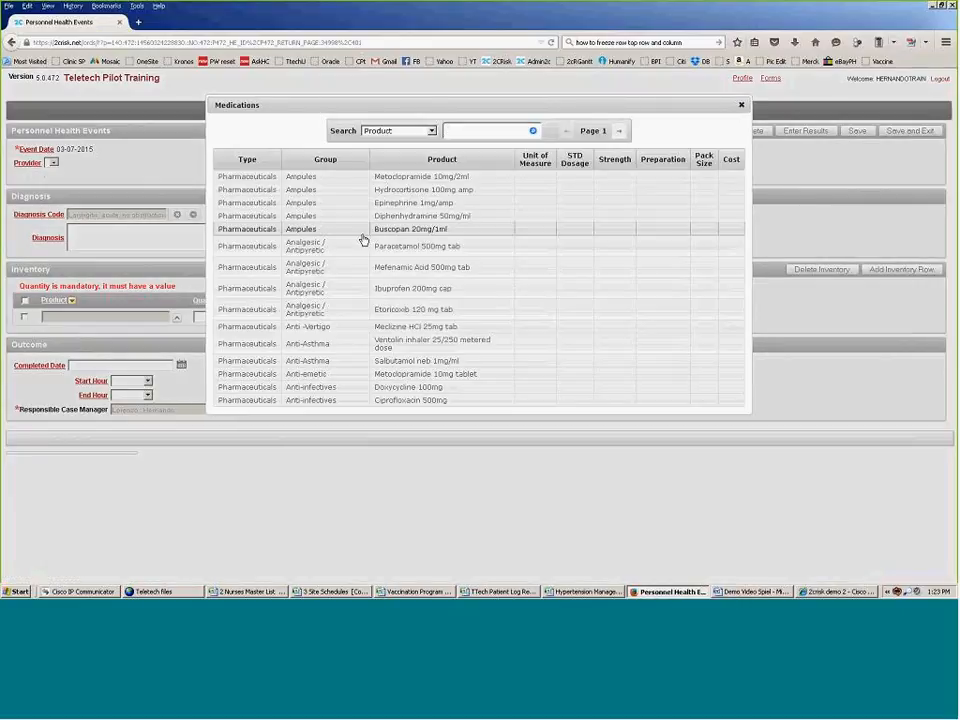
left_click(363, 244)
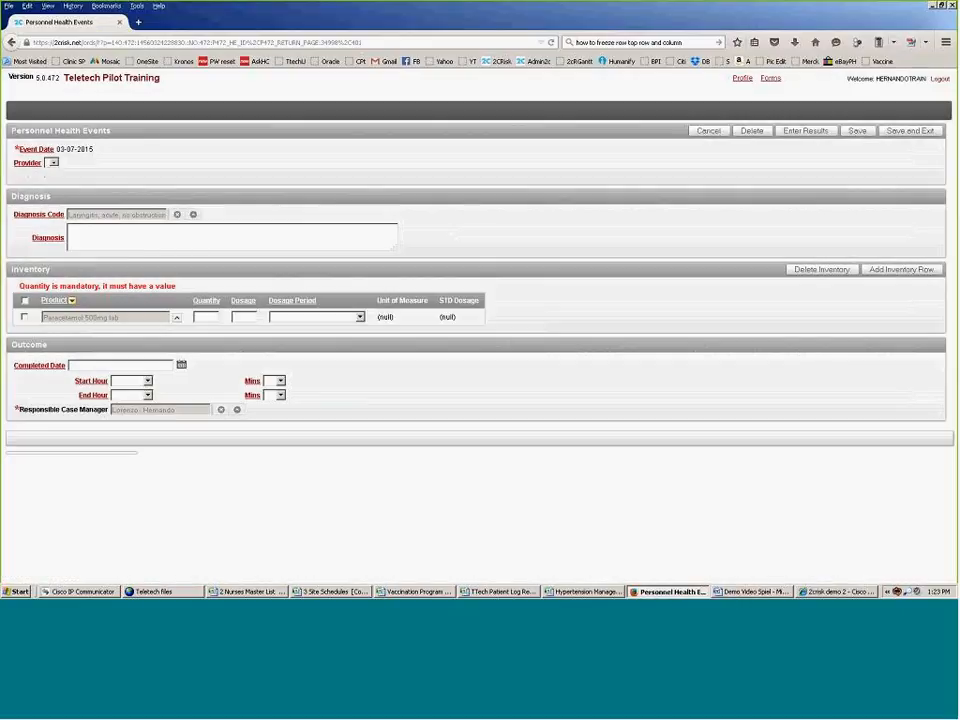
left_click(210, 315)
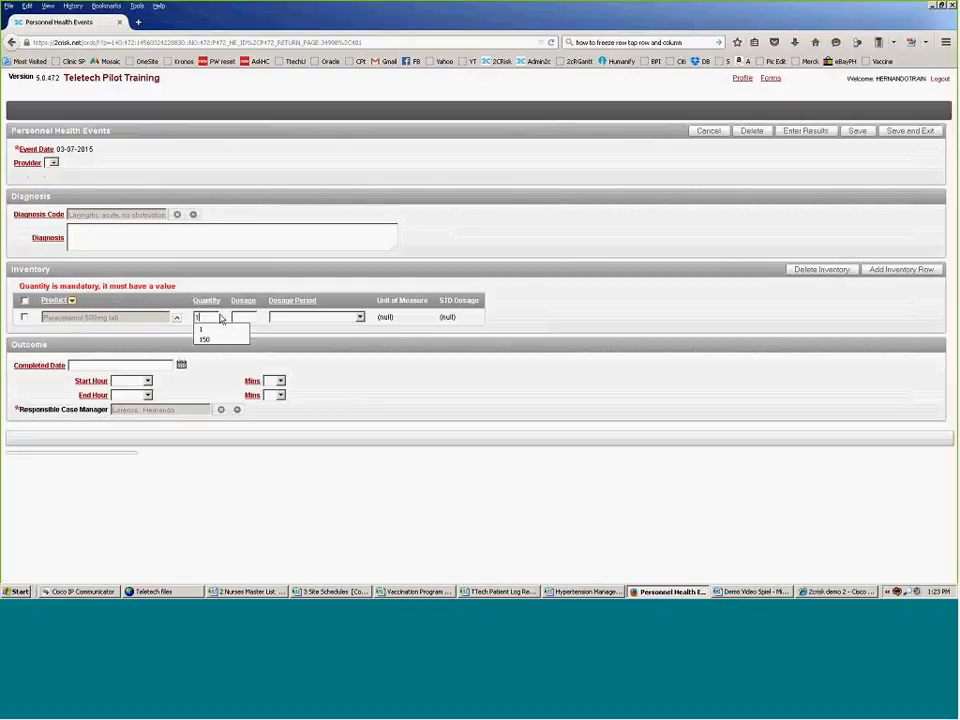
left_click(209, 329)
left_click(249, 316)
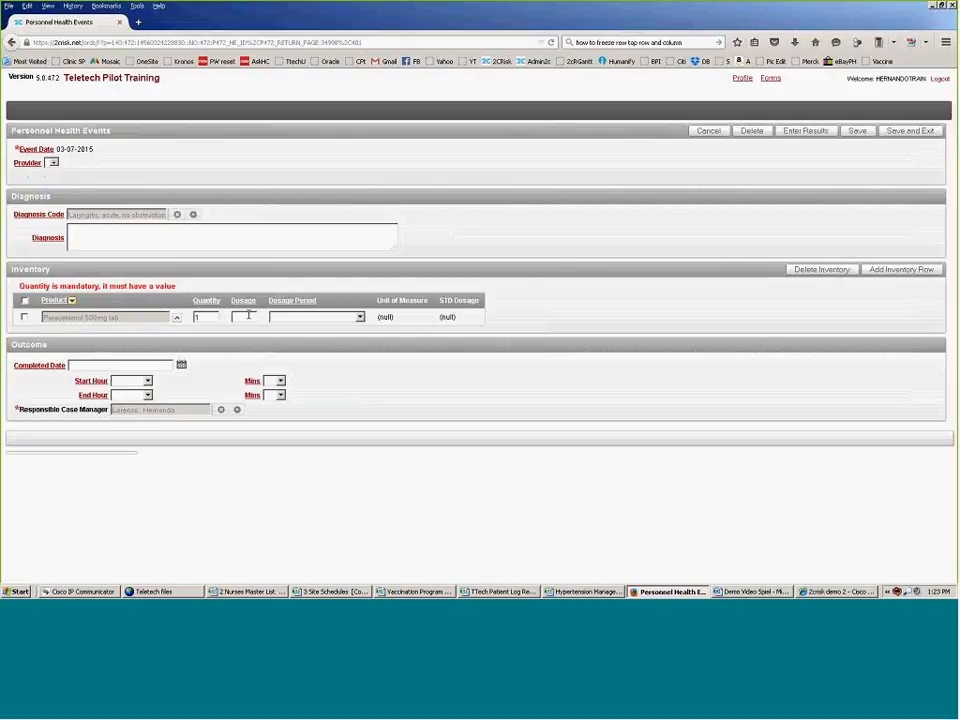
left_click(249, 316)
left_click(247, 330)
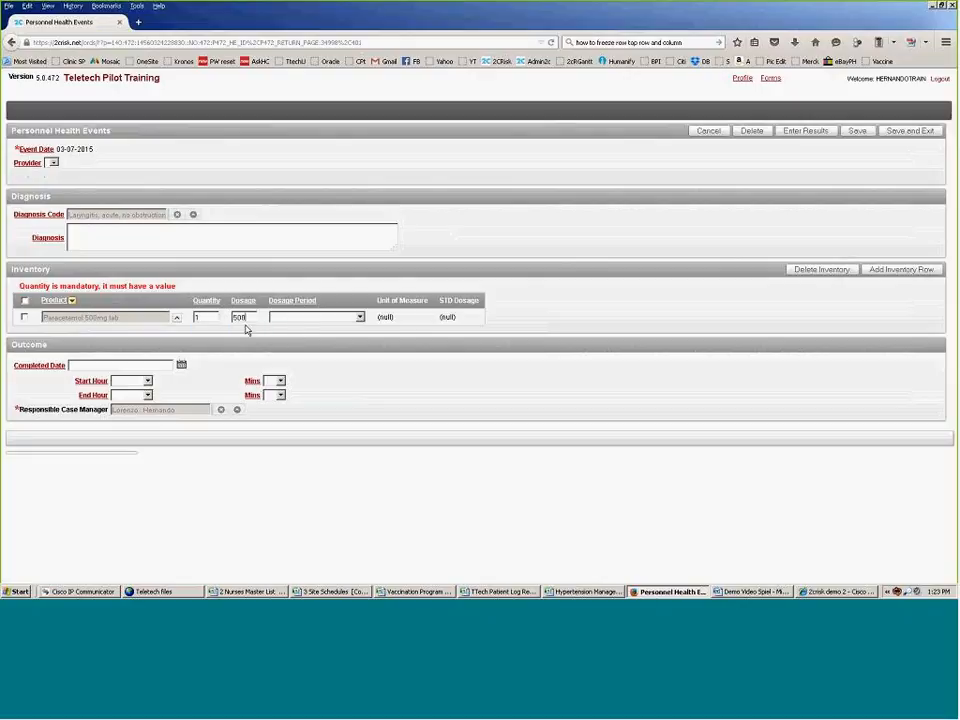
left_click(359, 317)
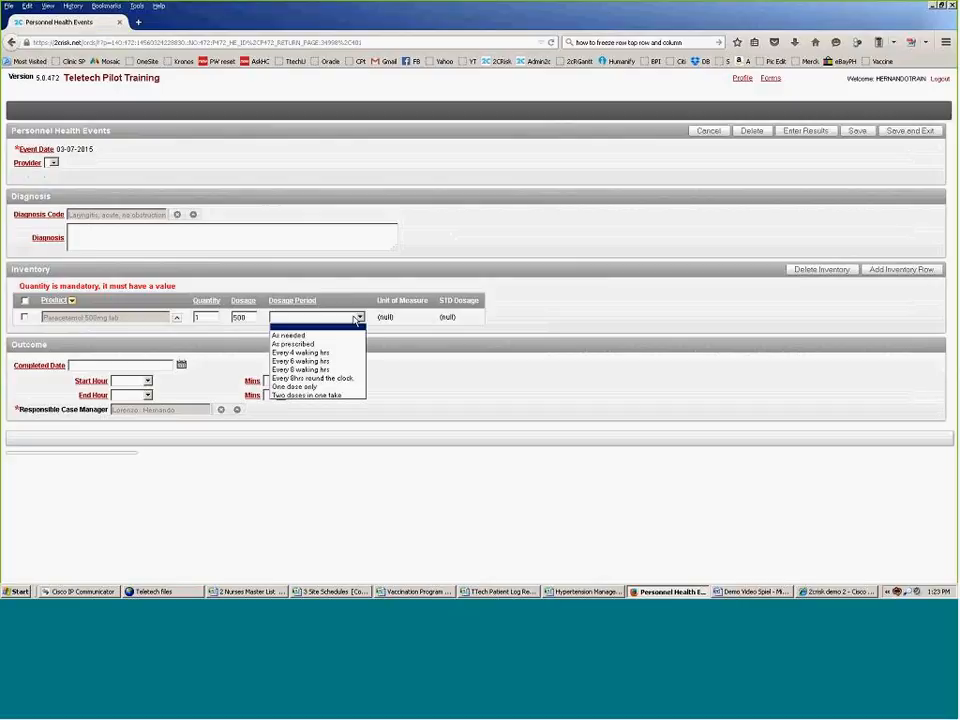
left_click(290, 335)
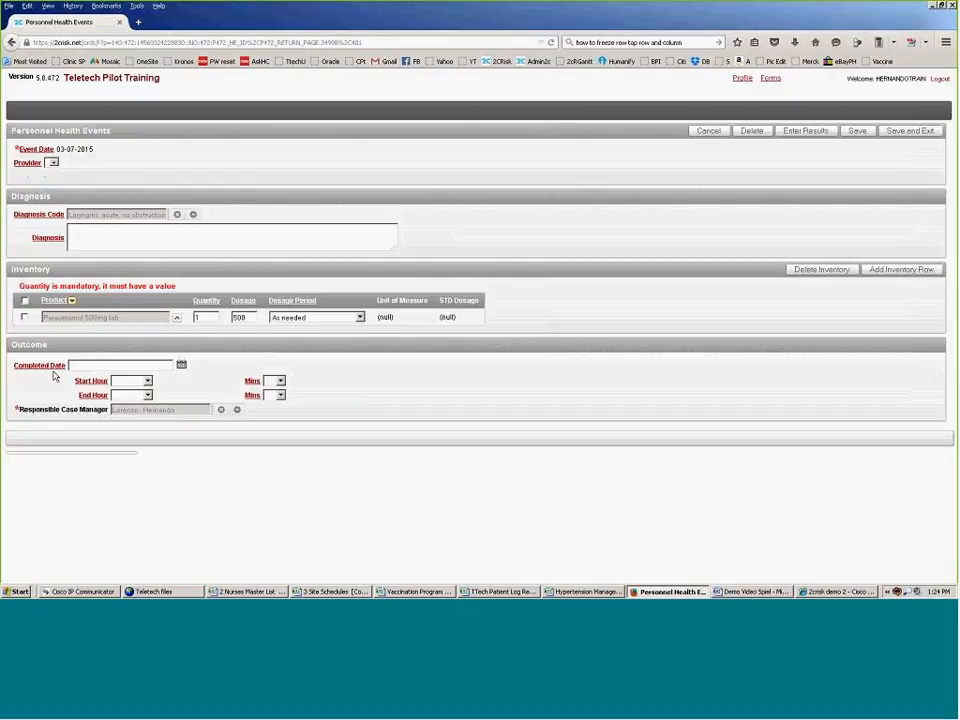
Step: Set completed date 03-07-2015, start 07:00 am, end 07:10 am, and save the event
left_click(182, 365)
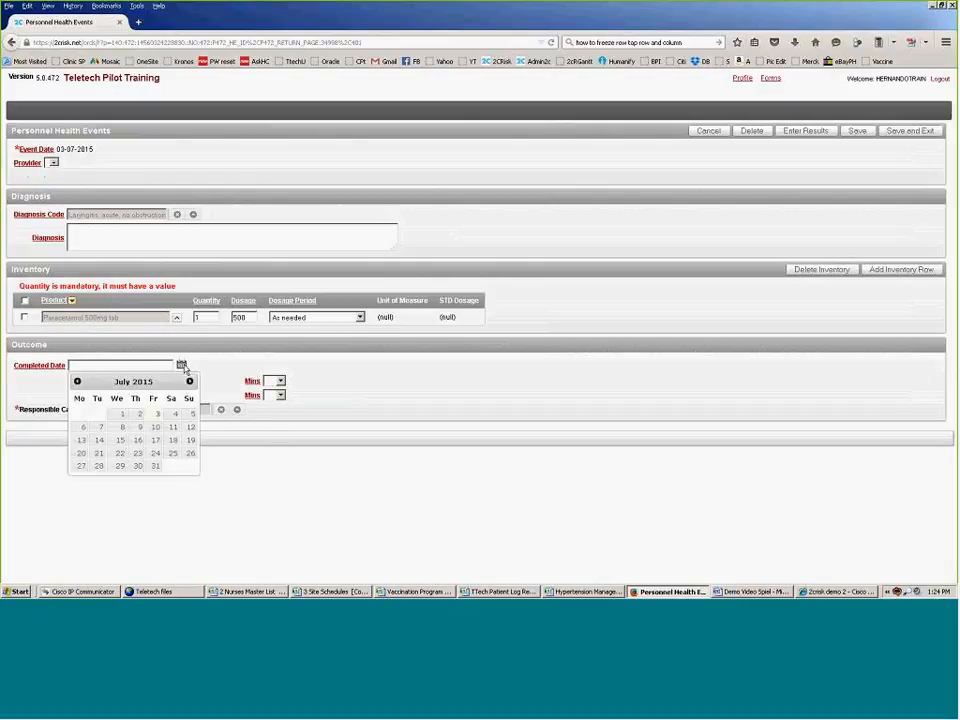
left_click(157, 416)
left_click(146, 381)
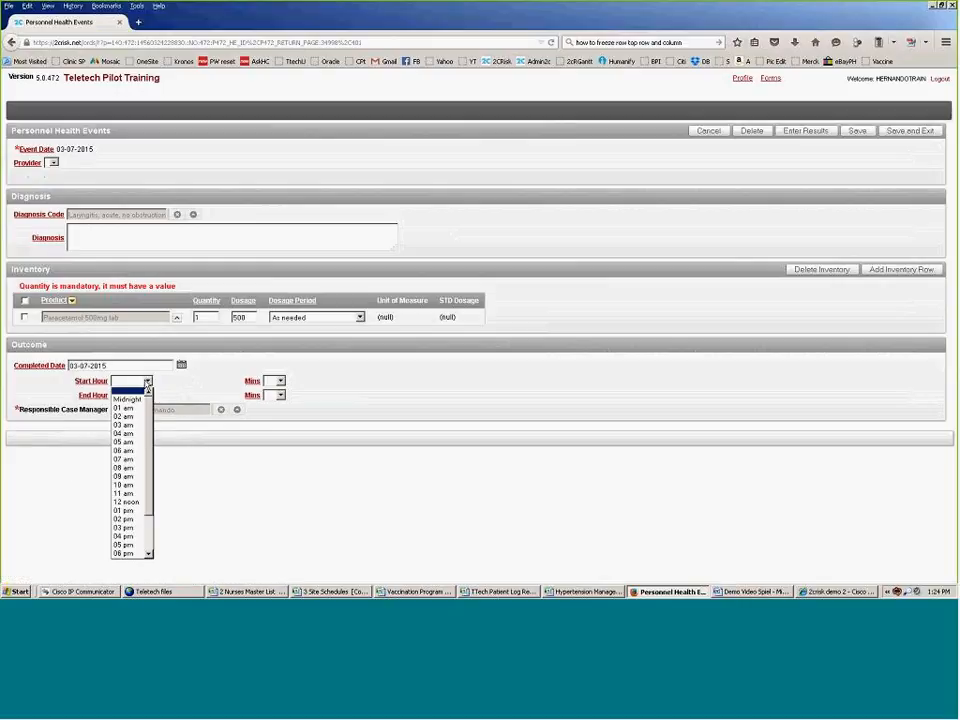
left_click(124, 459)
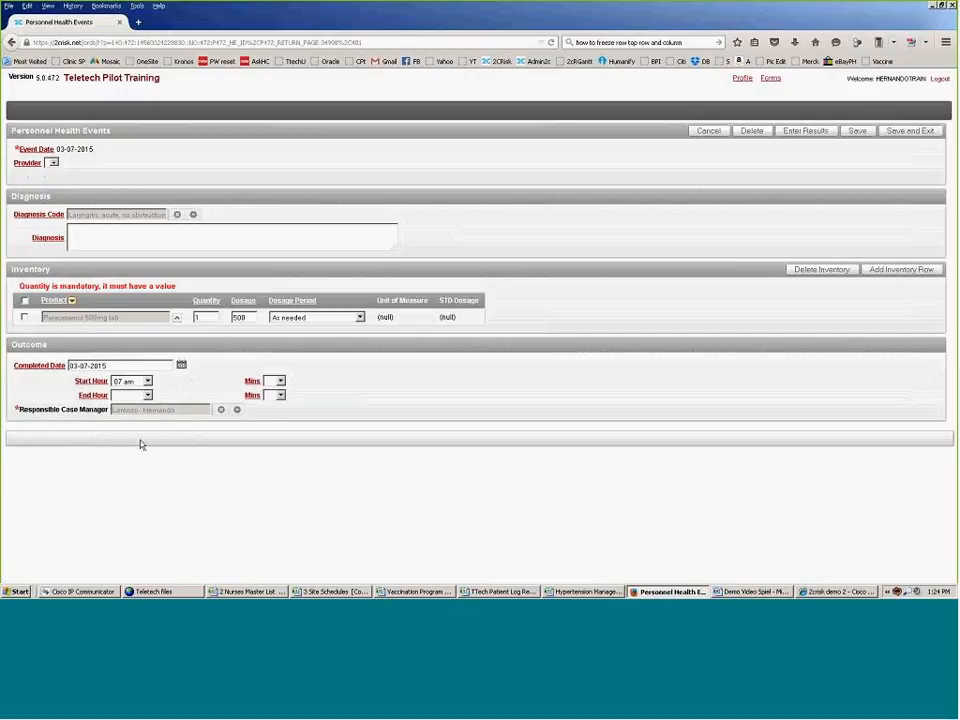
left_click(277, 381)
left_click(270, 400)
left_click(147, 396)
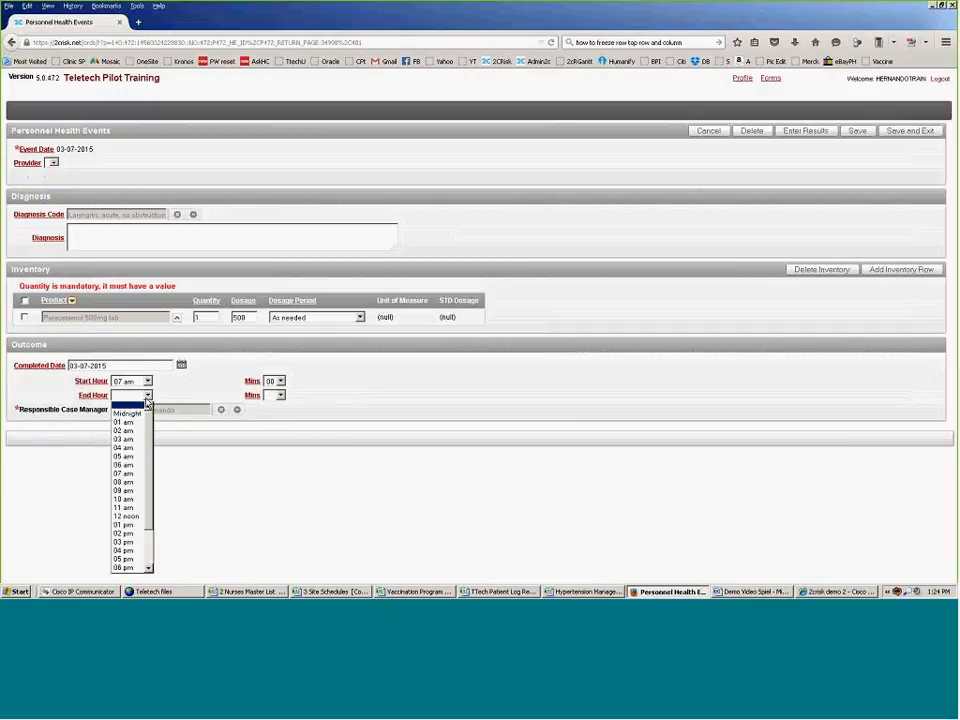
left_click(124, 473)
left_click(279, 395)
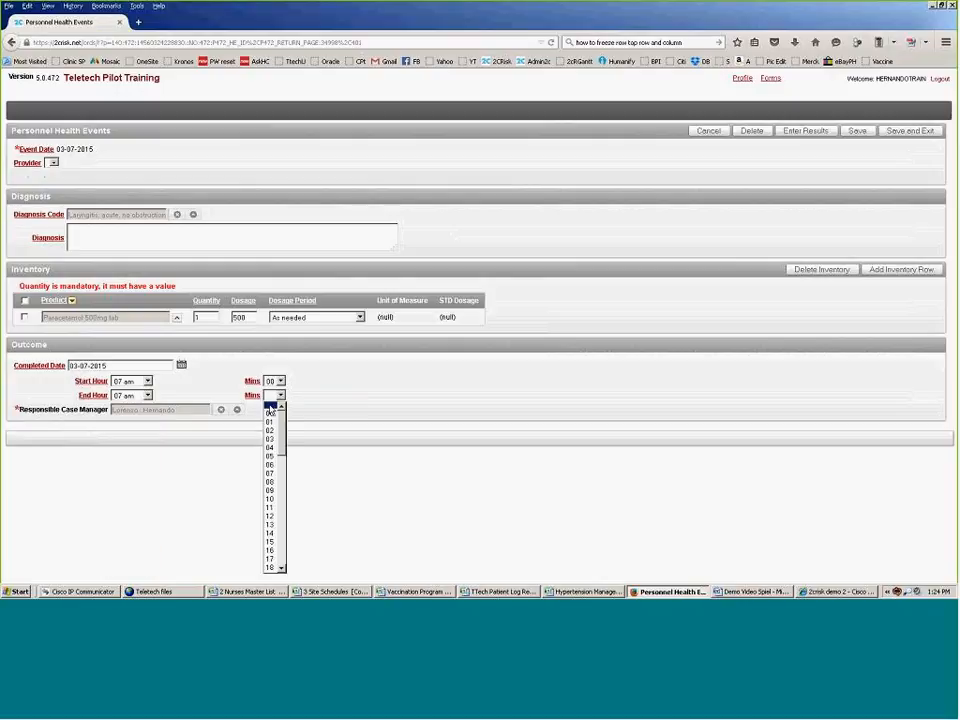
left_click(270, 498)
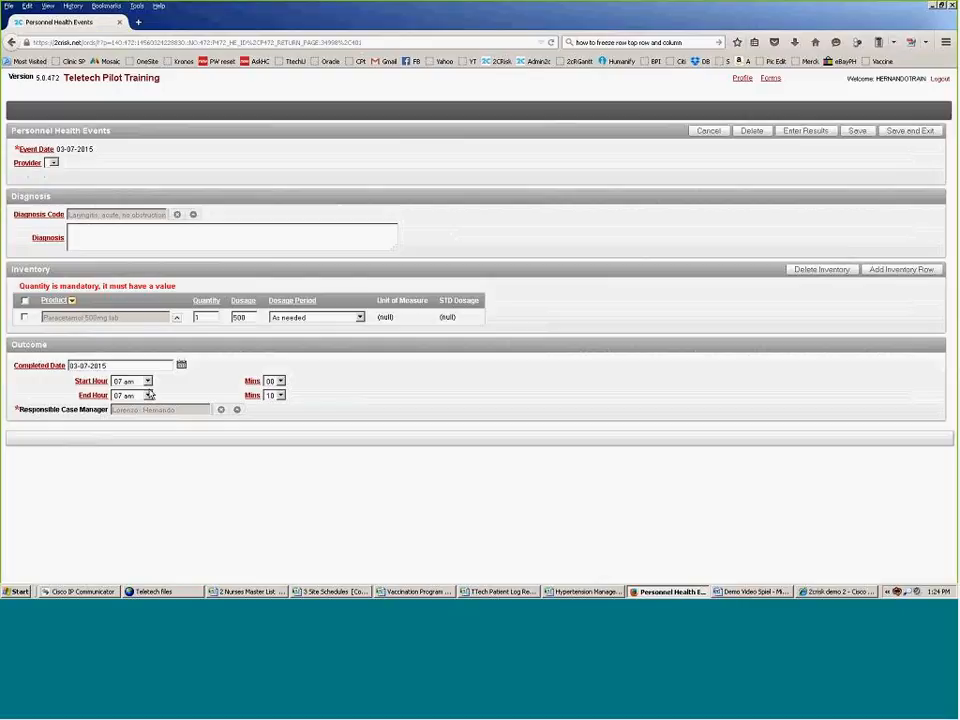
left_click(917, 133)
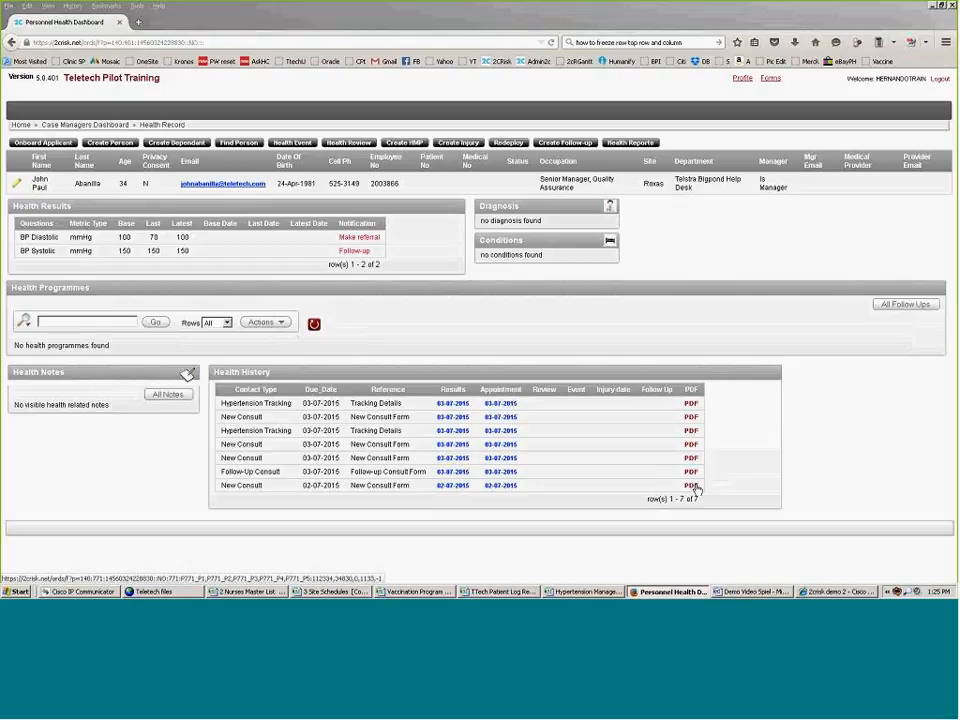
Step: Download the PDF of the new 03-07-2015 consult from the Health History list
left_click(696, 488)
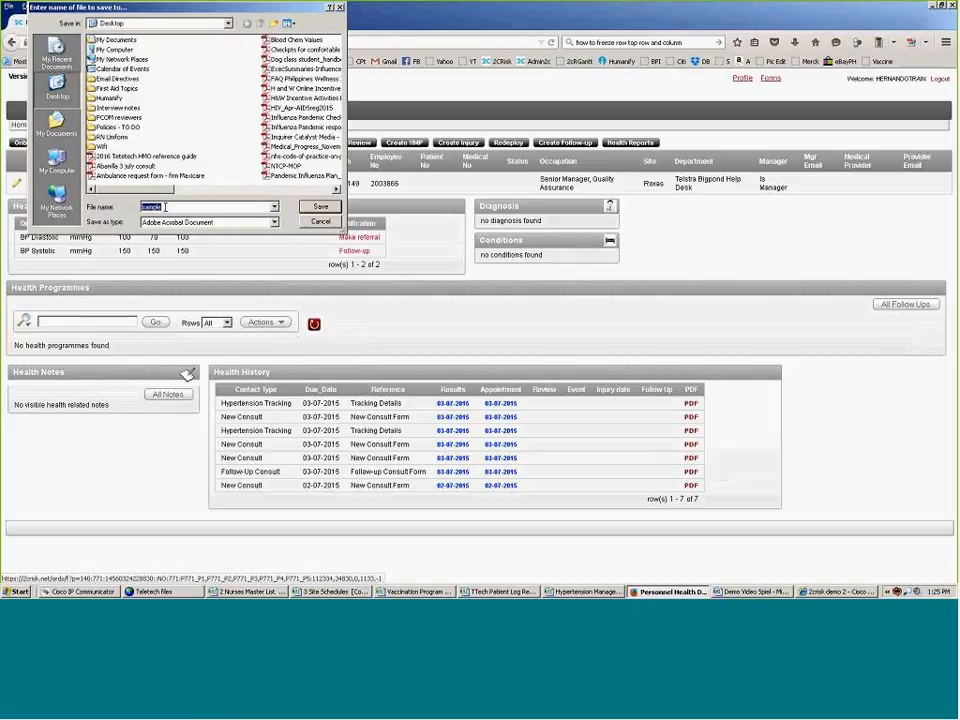
Step: Save the PDF to the Desktop named with the employee's surname plus '3 july consult', then open it
type("Abanilla")
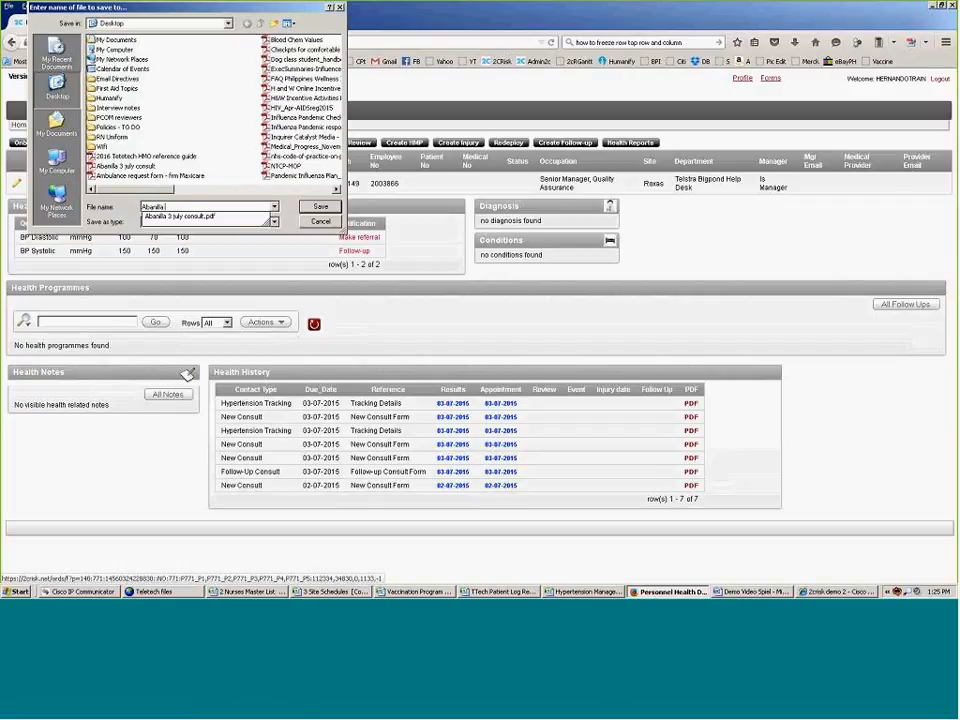
type(" 3 ju")
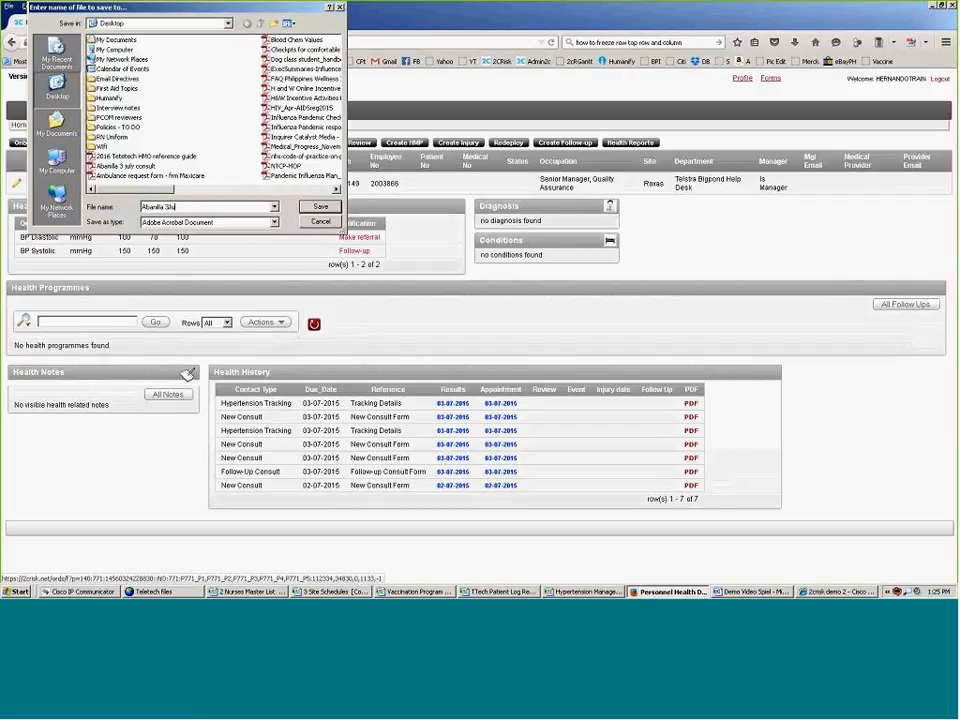
type("ly consult")
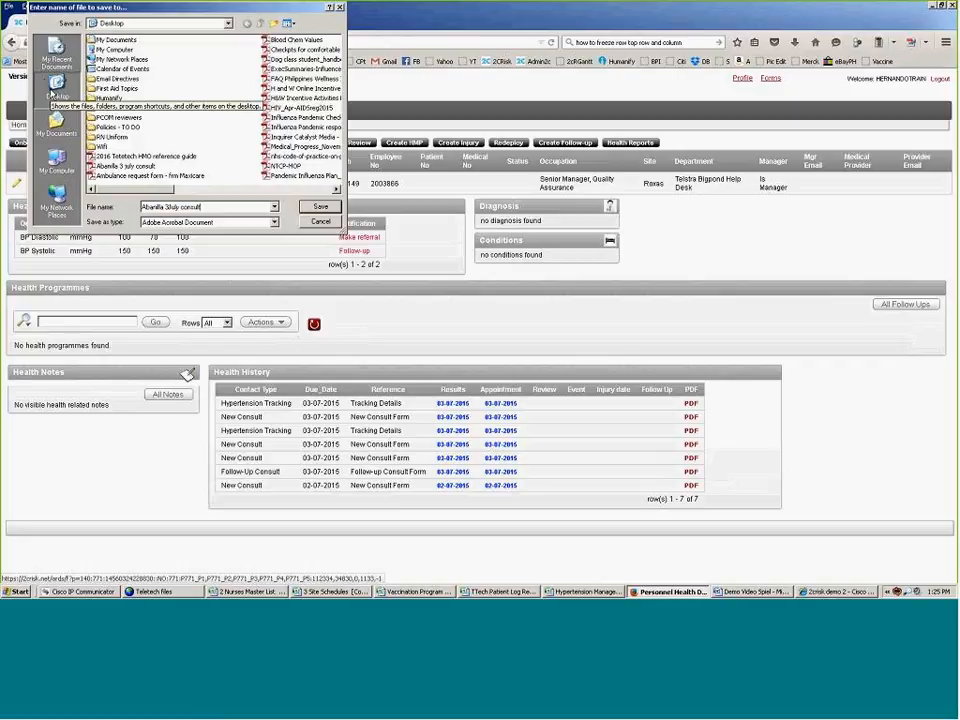
left_click(50, 88)
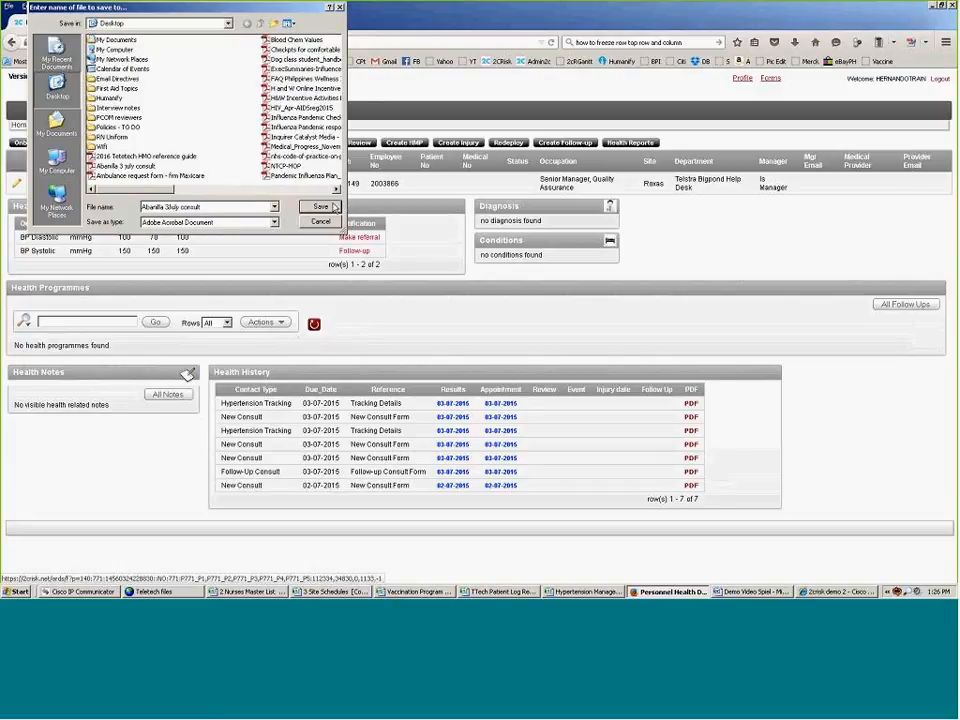
left_click(320, 206)
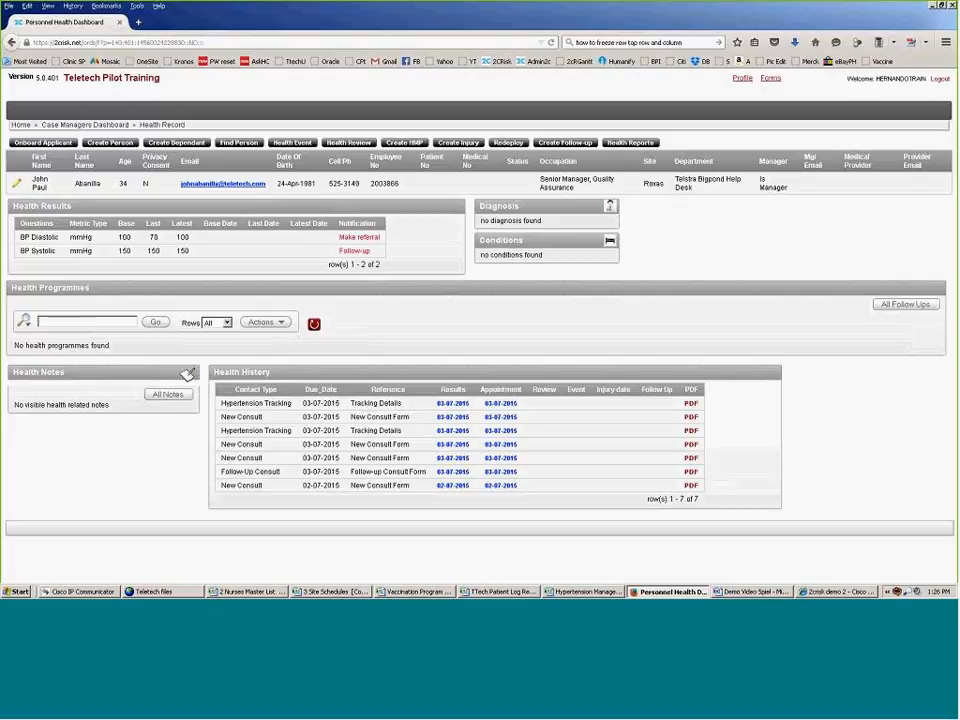
left_click(794, 41)
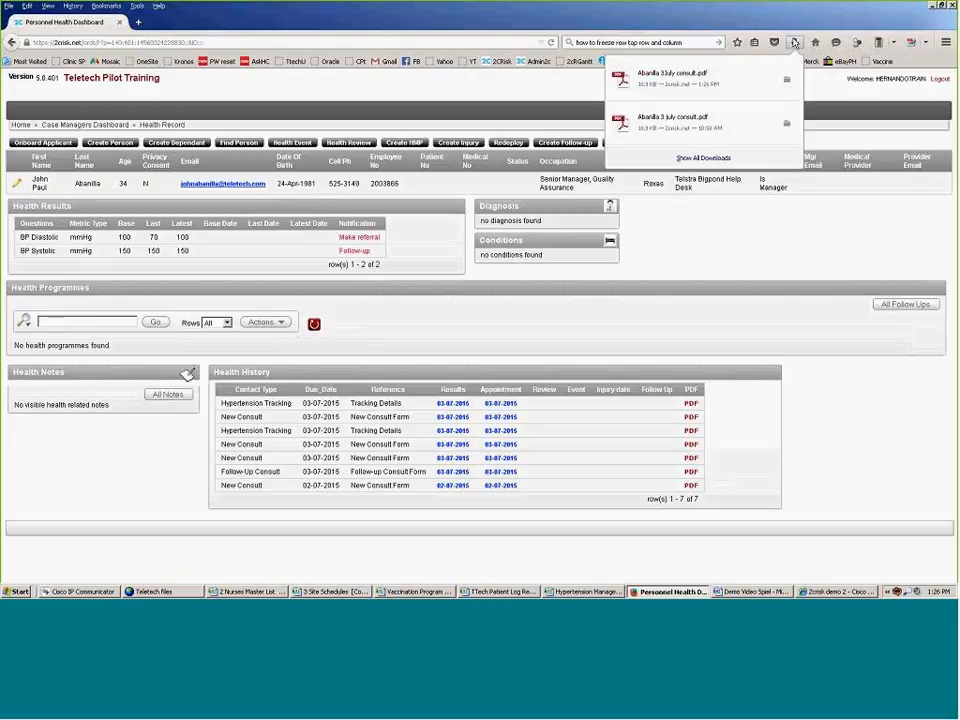
left_click(669, 79)
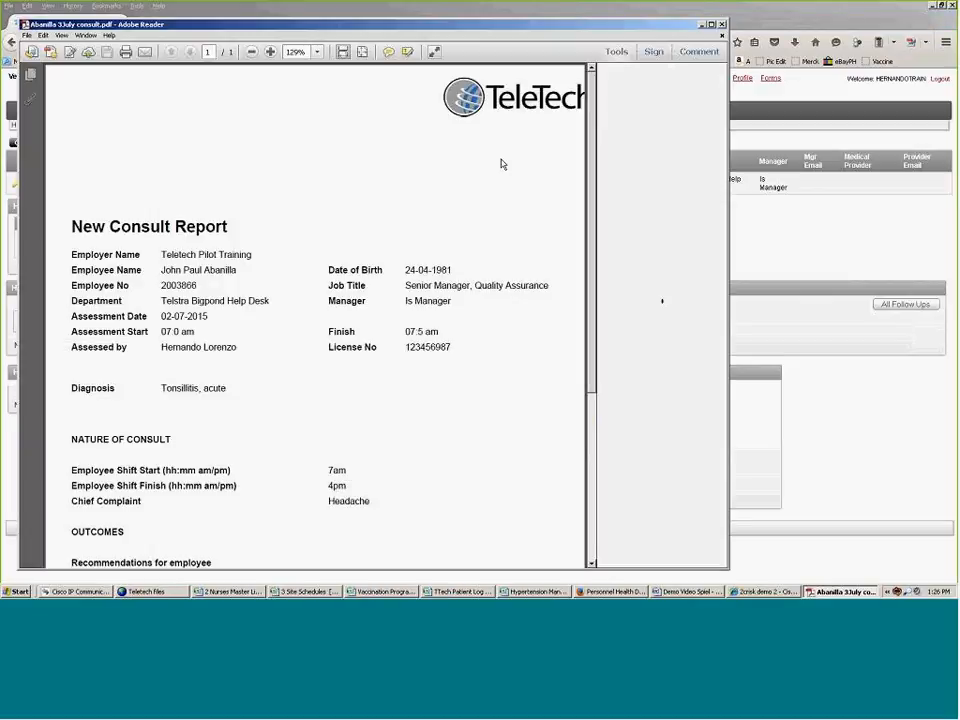
Step: Scroll the New Consult Report and highlight the employee's and assessor's names
scroll(497, 188, "down", 1)
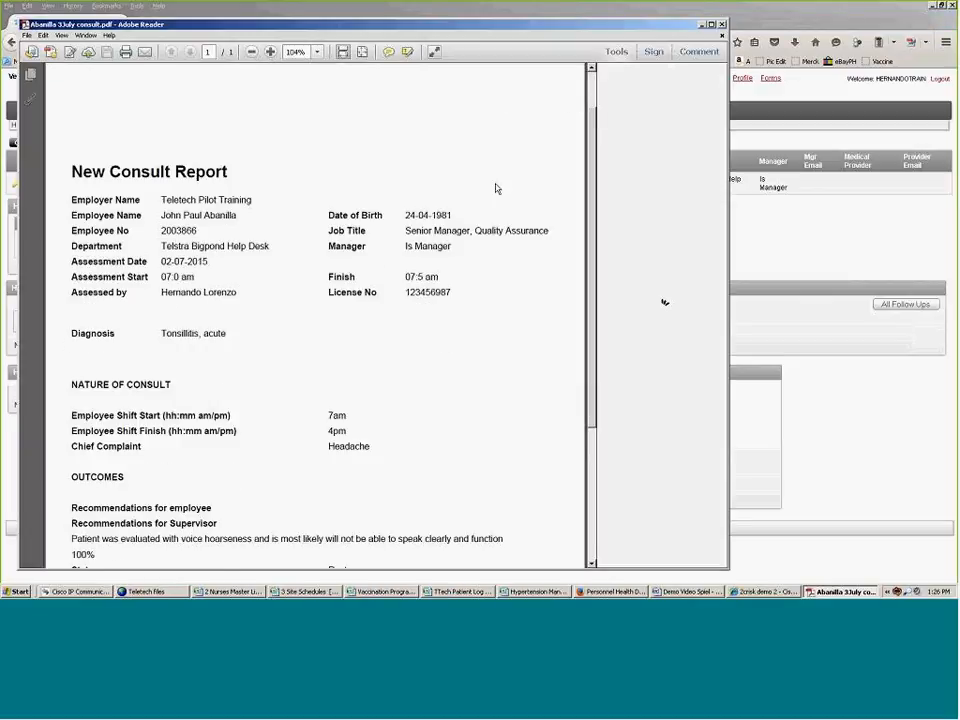
scroll(497, 188, "down", 2)
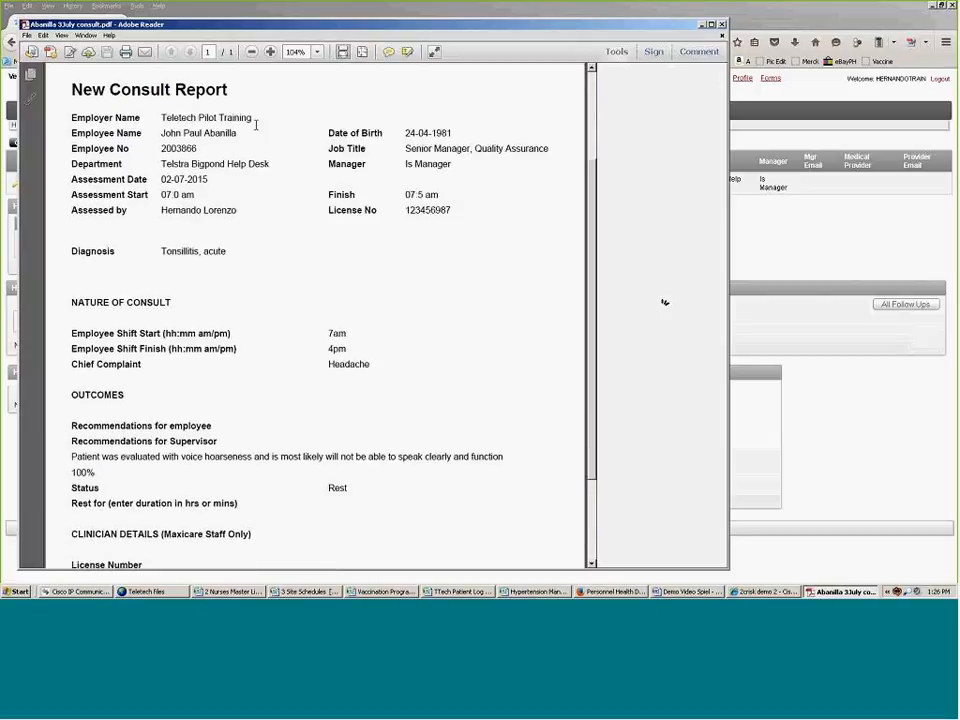
mouse_move(162, 134)
left_mouse_down()
mouse_move(237, 134)
mouse_move(161, 147)
left_mouse_up()
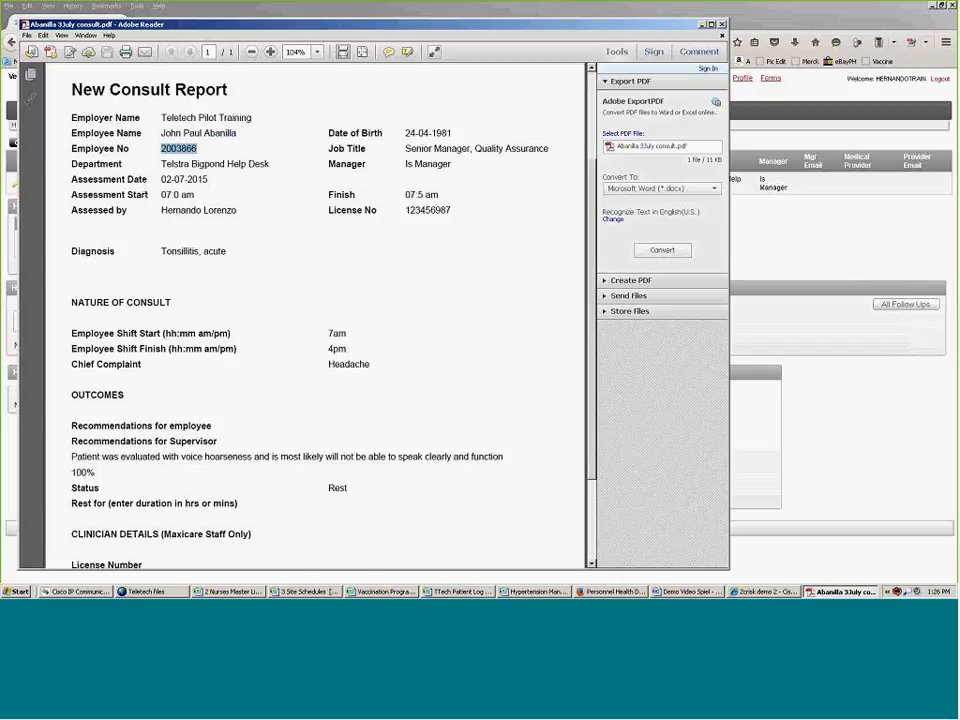
left_click_drag(160, 210, 234, 205)
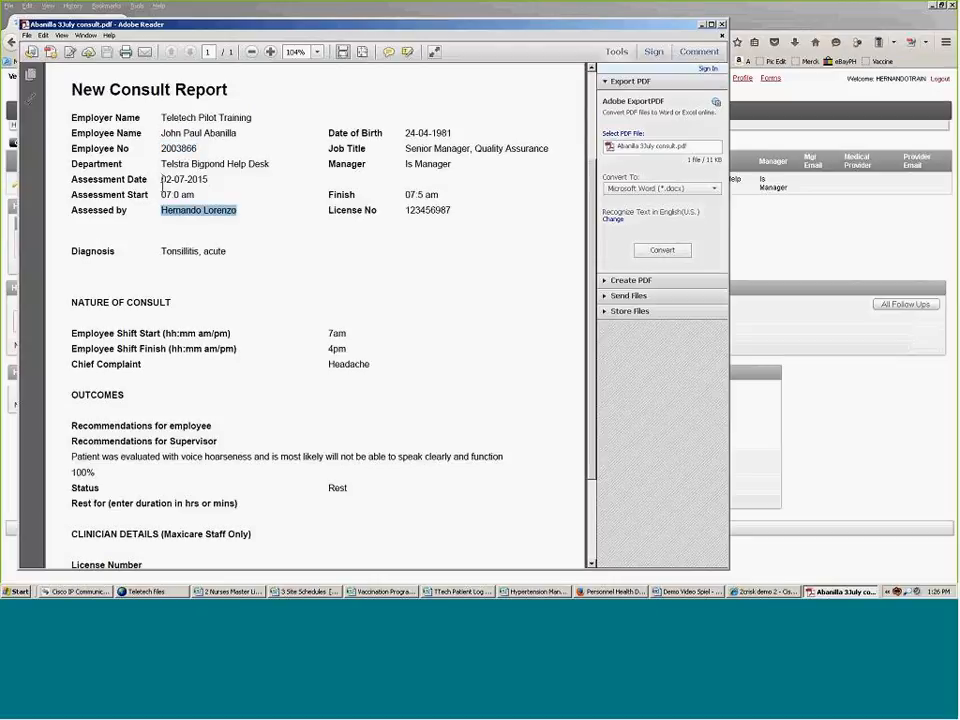
left_click_drag(162, 180, 184, 224)
Step: Highlight the Tonsillitis, acute diagnosis and the shift times, then close Adobe Reader
scroll(184, 226, "down", 1)
scroll(184, 226, "down", 1)
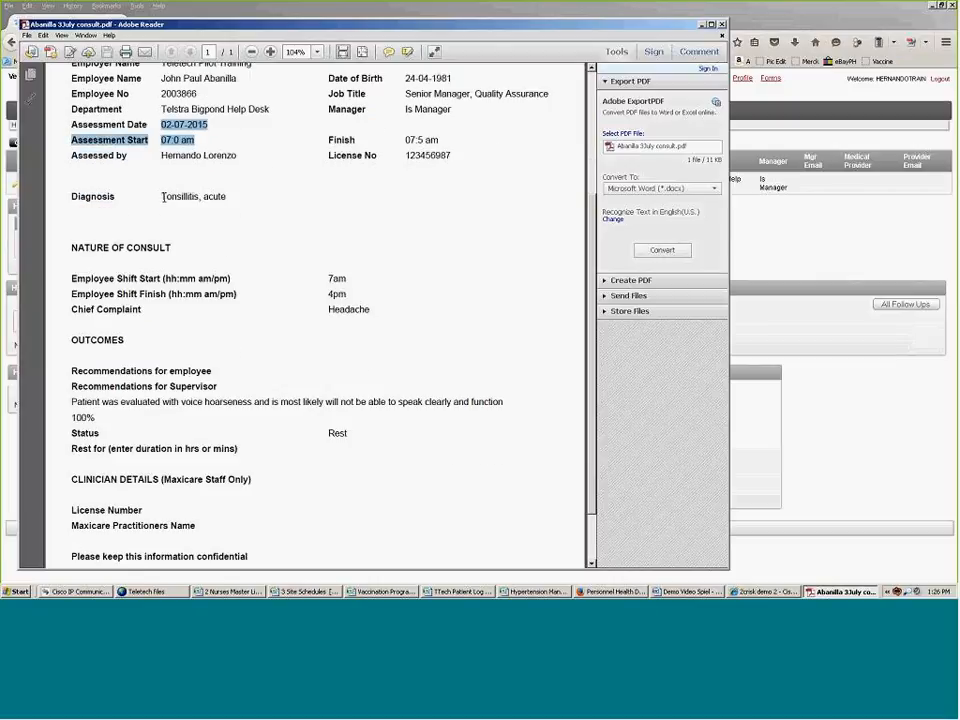
left_click(168, 197)
left_click_drag(168, 197, 230, 202)
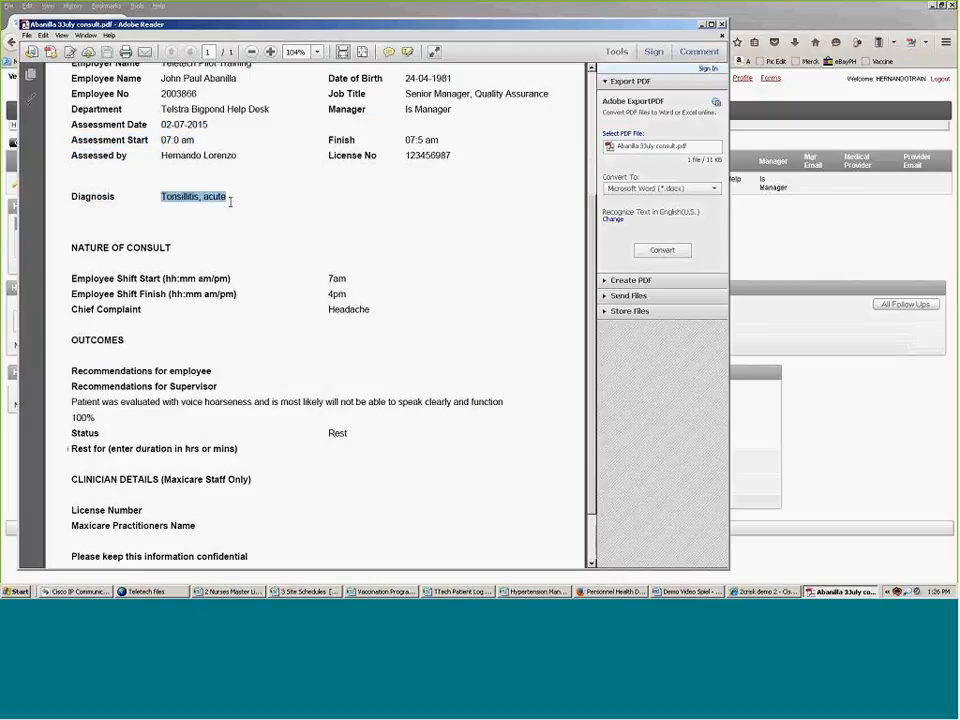
scroll(230, 202, "down", 3)
left_click_drag(347, 225, 377, 247)
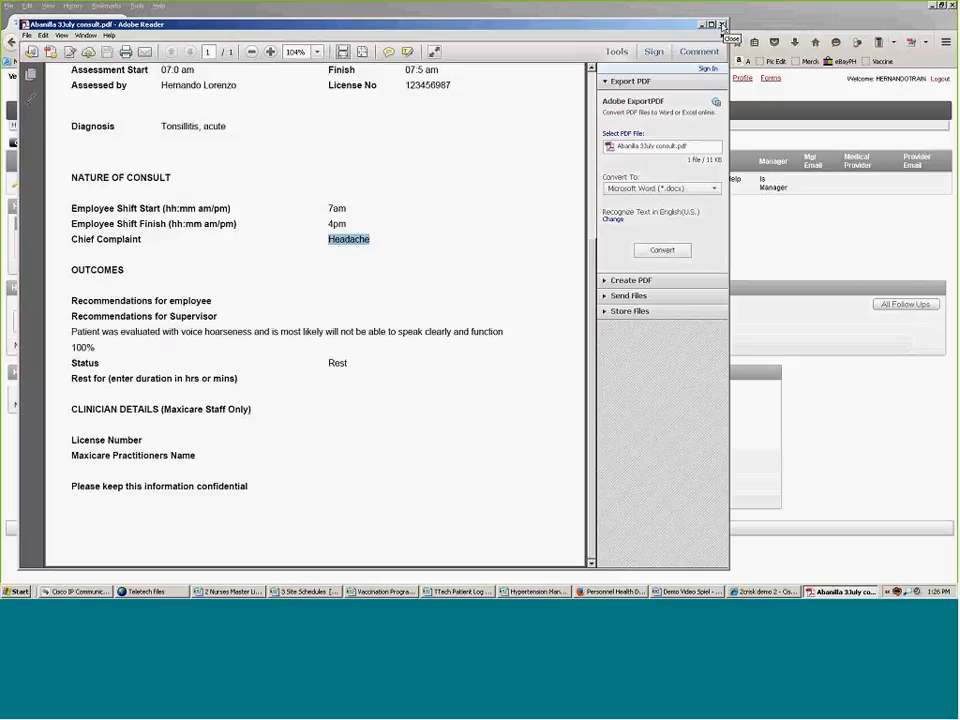
left_click(722, 25)
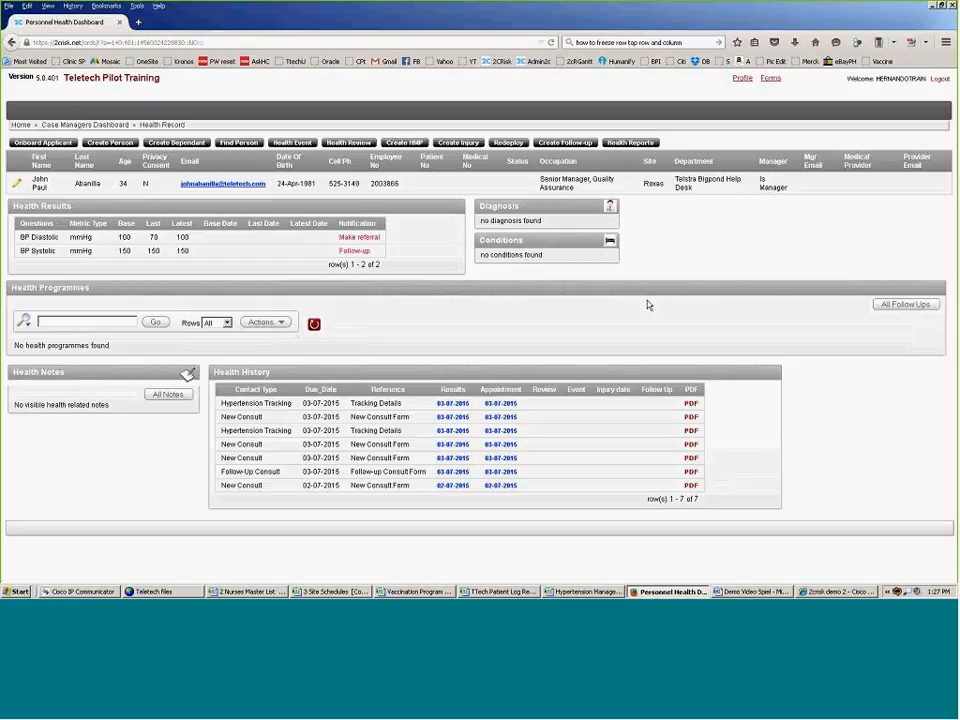
Step: Add a health event dated 3 July 2015 using Follow-Up Consult On Demand.902, then proceed to Enter Results
left_click(294, 143)
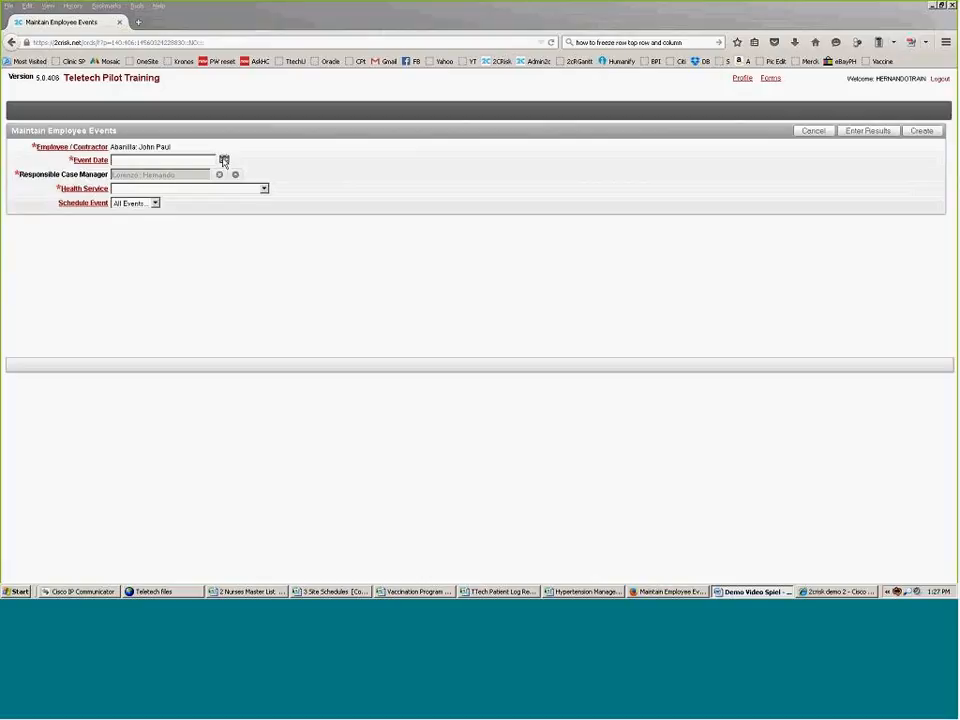
left_click(224, 161)
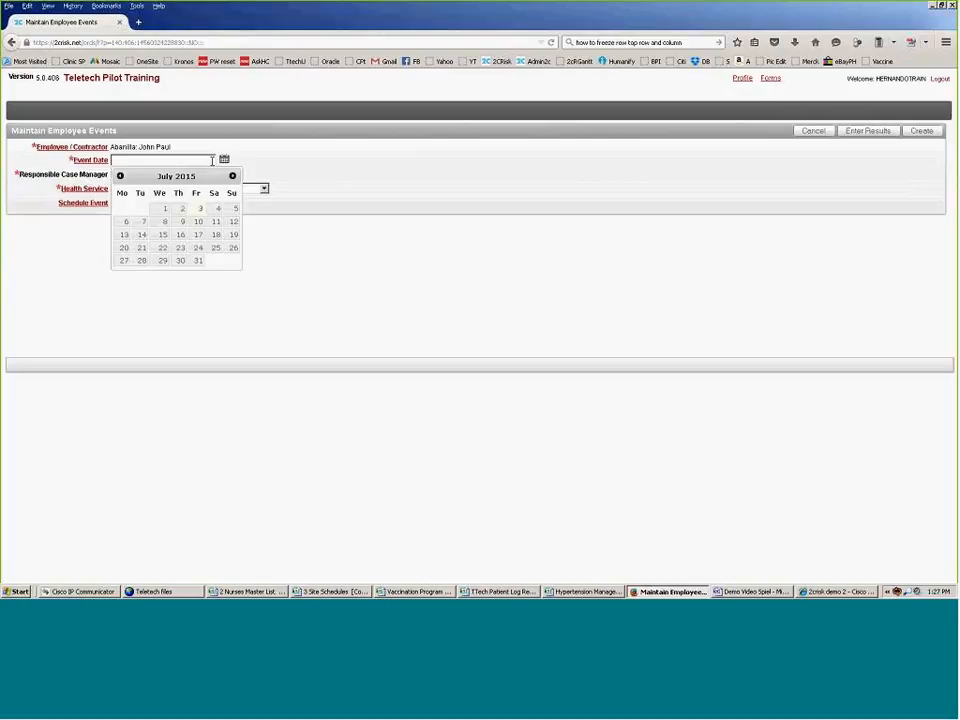
left_click(202, 210)
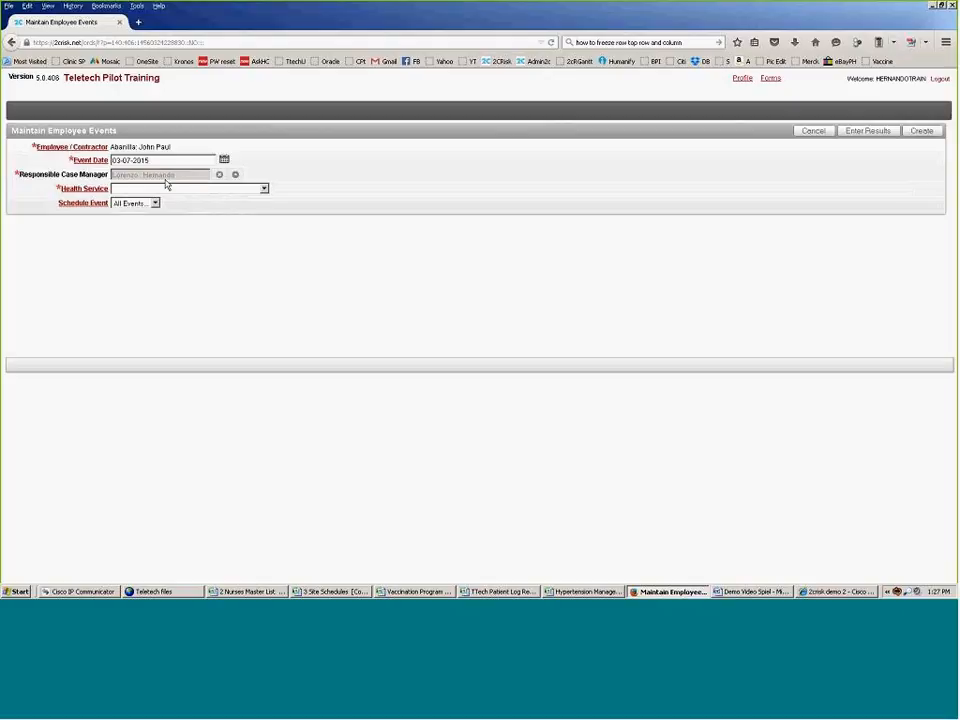
left_click(264, 191)
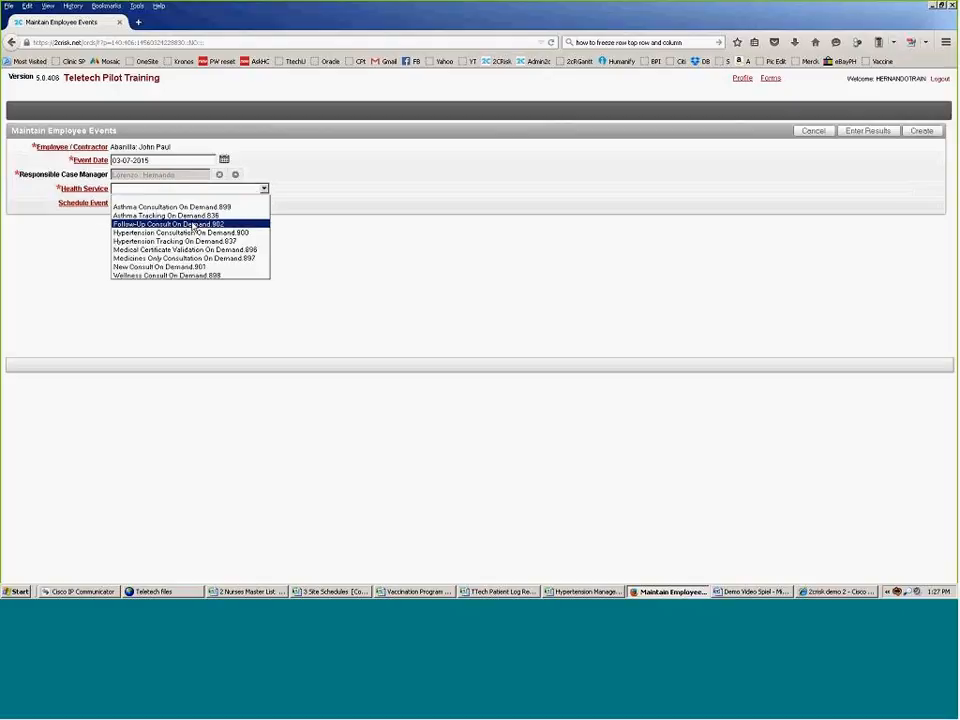
left_click(193, 224)
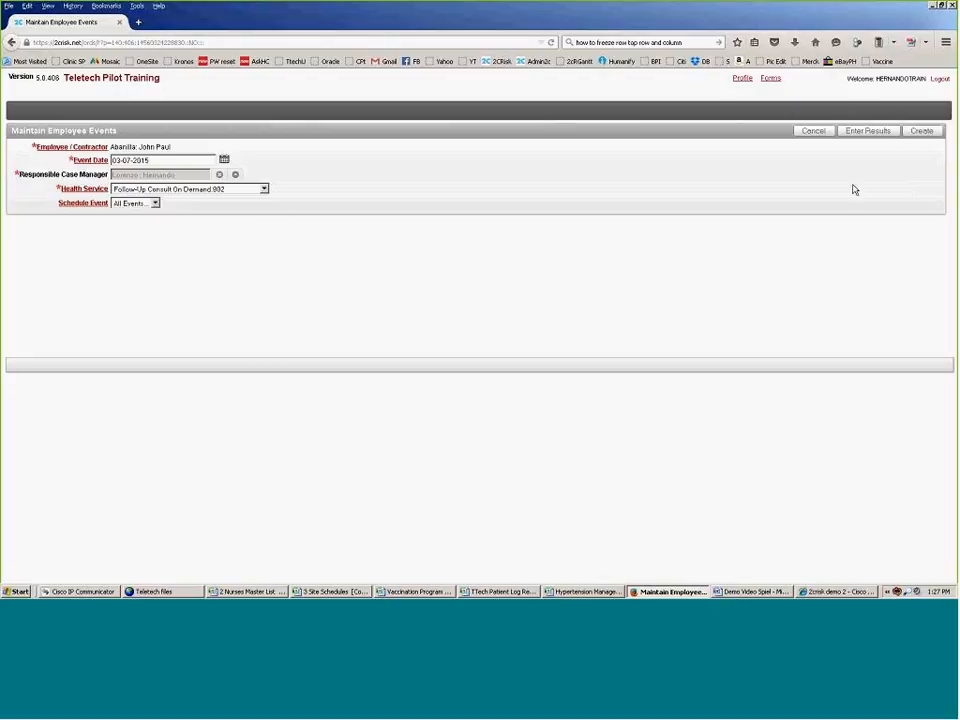
left_click(873, 134)
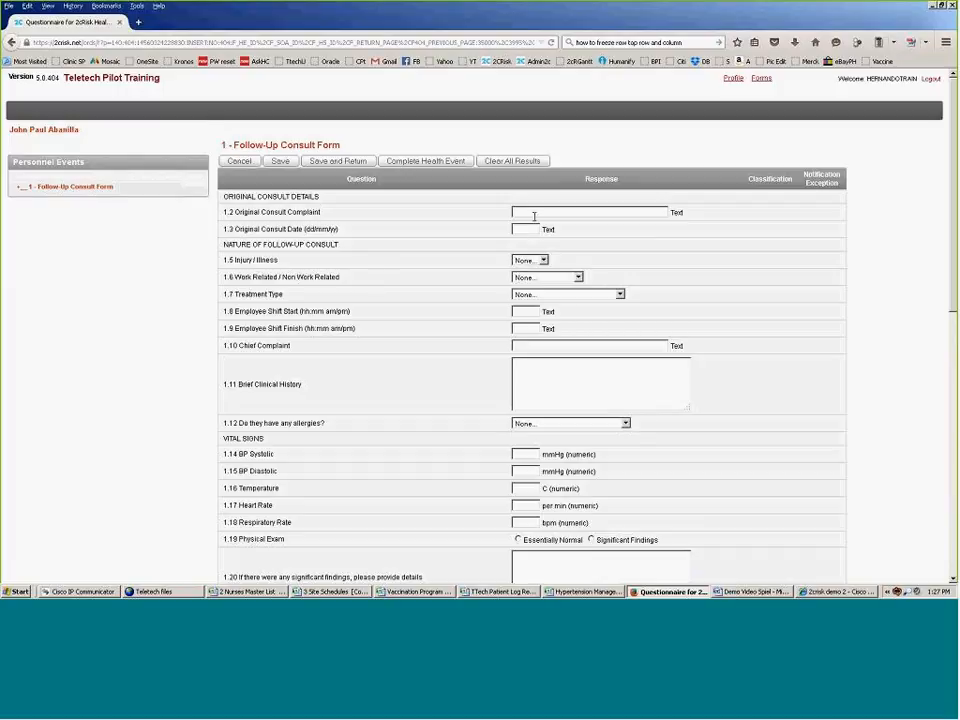
Step: Set the original complaint to Hoarseness of voice and the consult date to 03/07/15
left_click(534, 212)
type("Hoar")
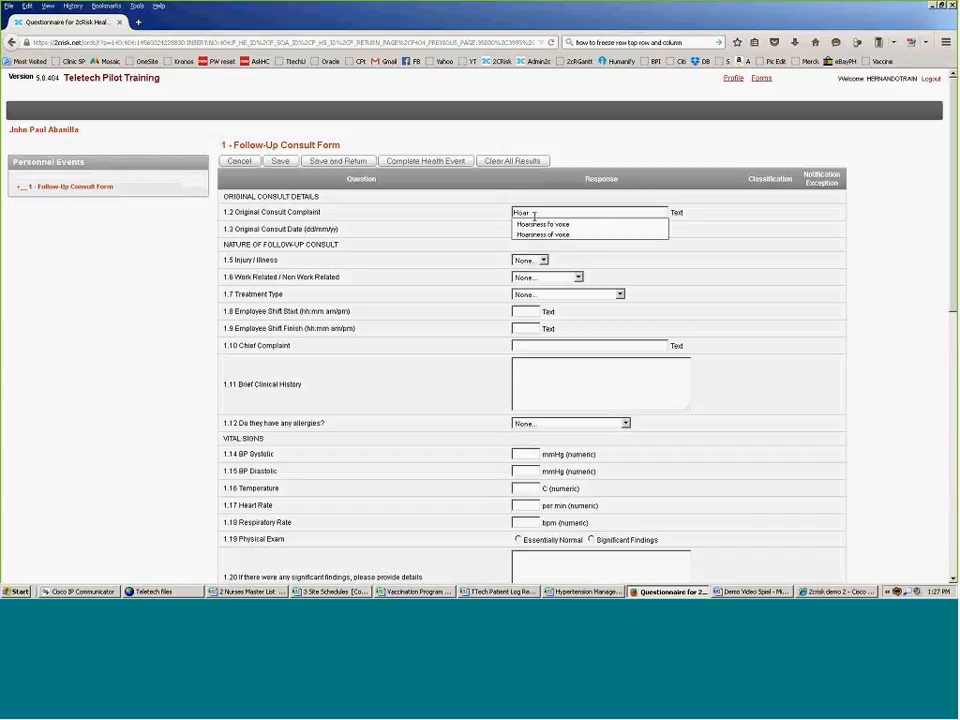
left_click(562, 235)
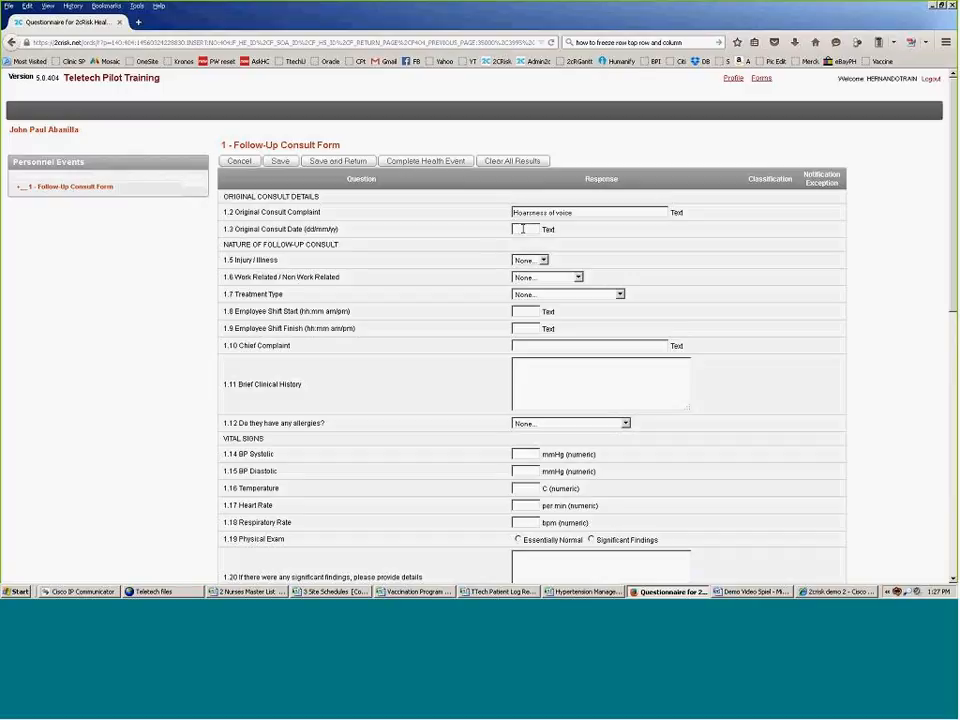
left_click(522, 229)
type("0")
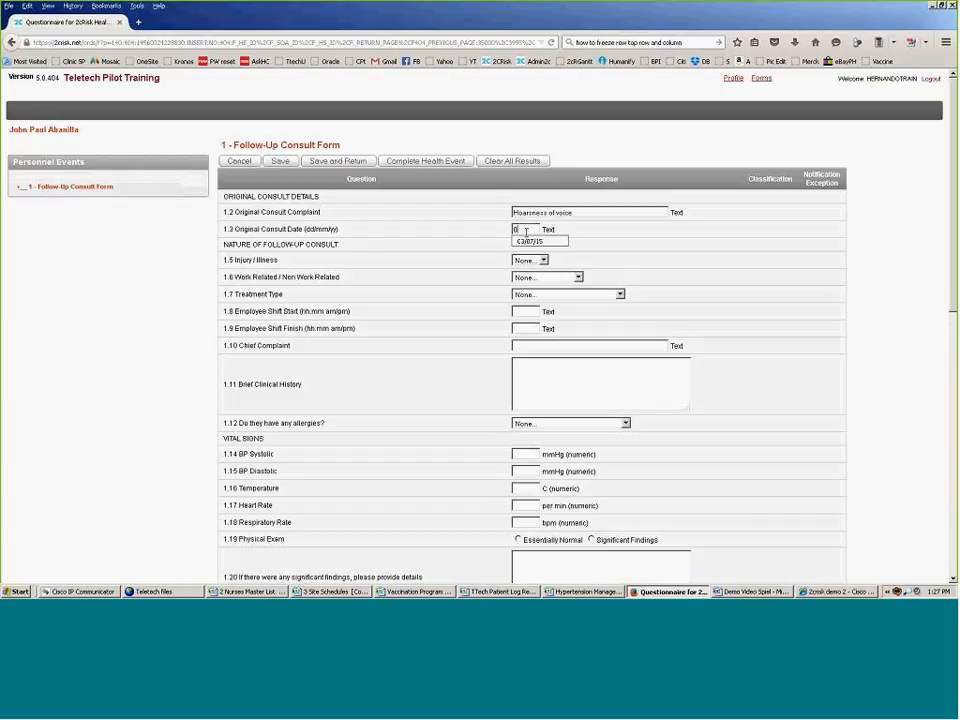
left_click(533, 243)
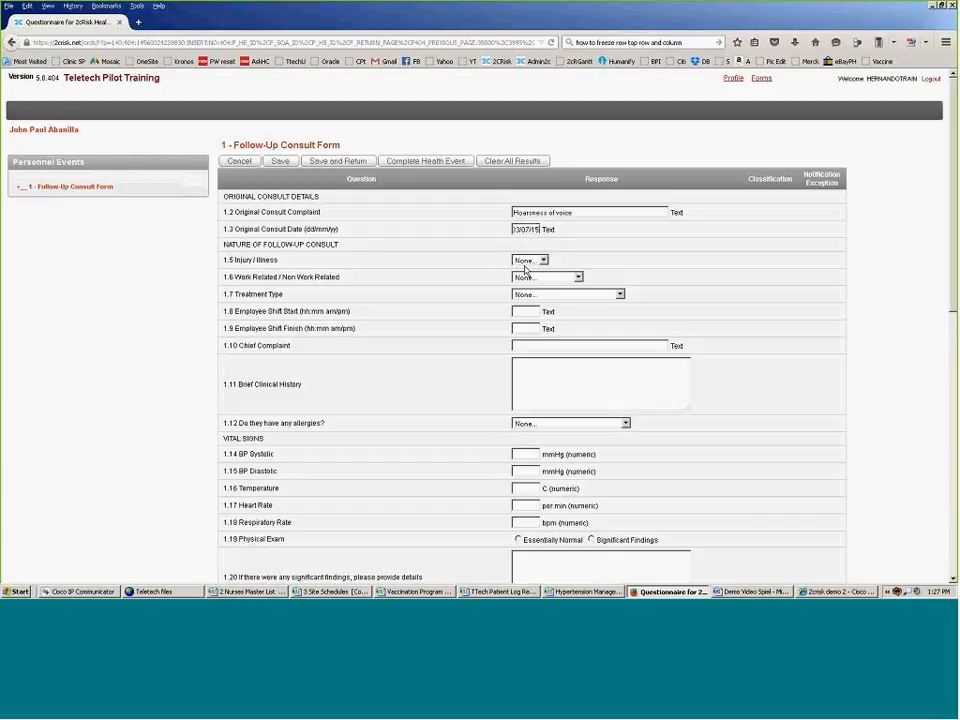
Step: Mark the case as Illness, Non Work Related, with treatment type First Aid Case
left_click(540, 260)
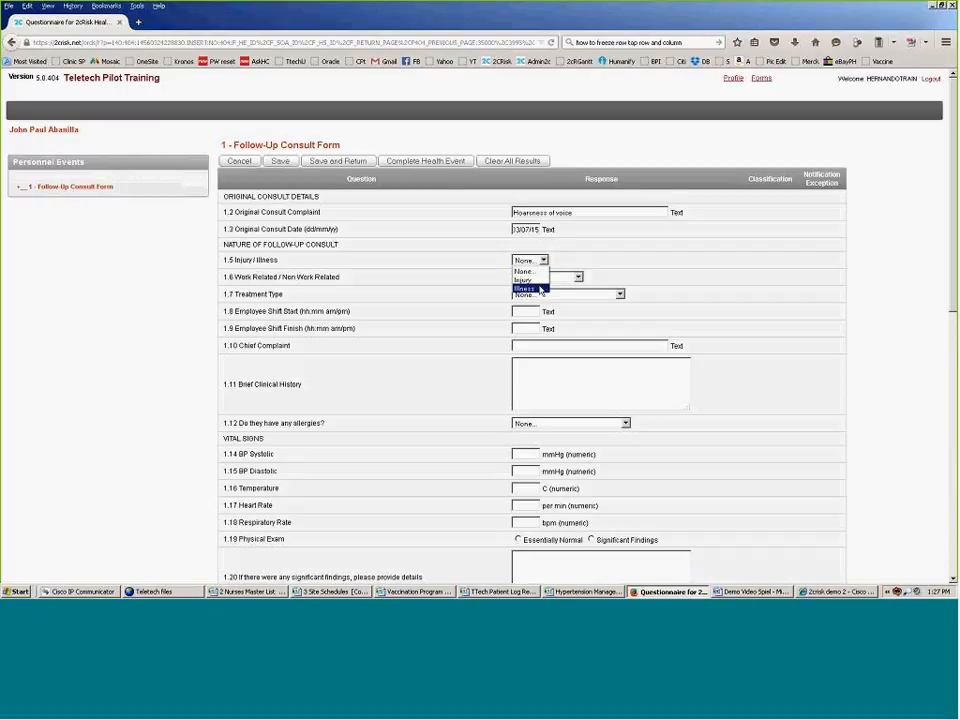
left_click(540, 289)
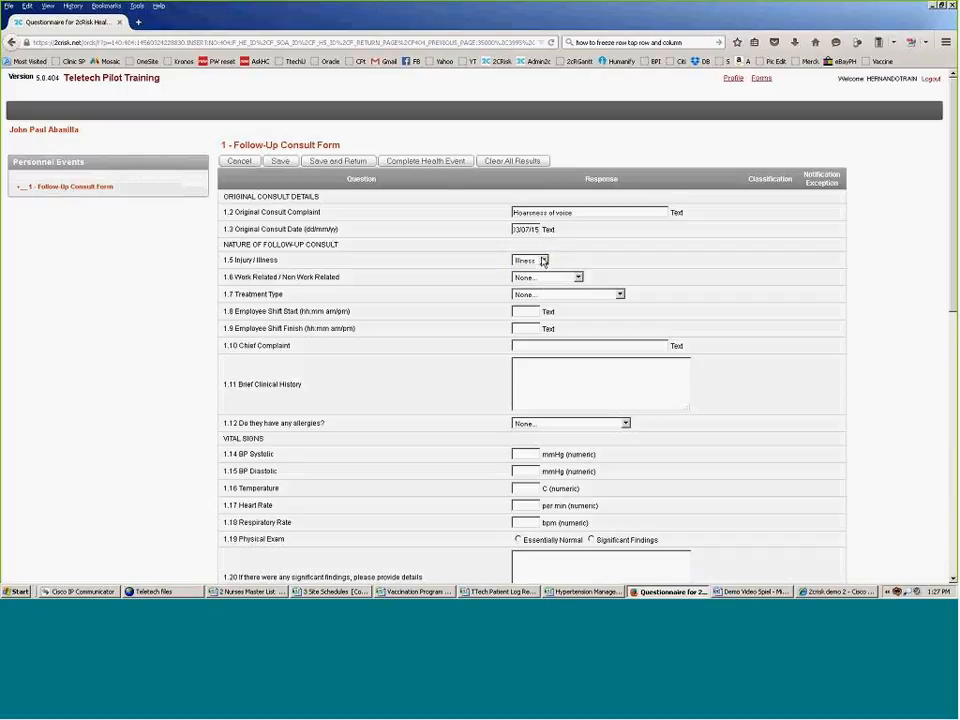
left_click(577, 278)
left_click(540, 304)
left_click(622, 295)
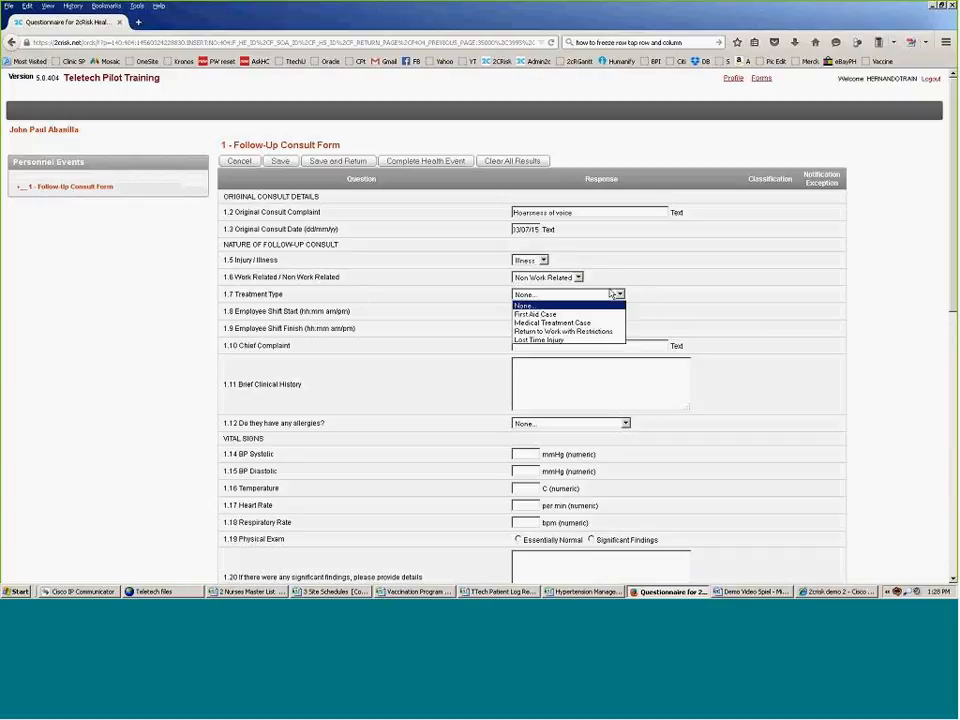
left_click(567, 315)
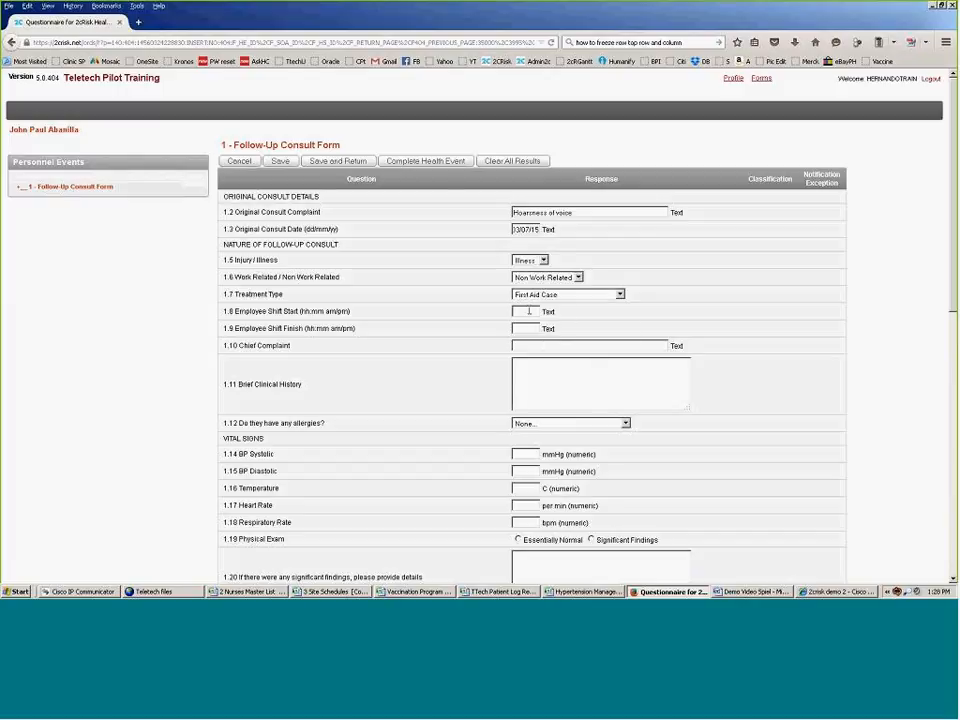
Step: Set the shift to 7am–4pm and the chief complaint to None
type("7")
left_click(537, 325)
left_click(534, 326)
type("4")
left_click(537, 342)
scroll(545, 336, "down", 1)
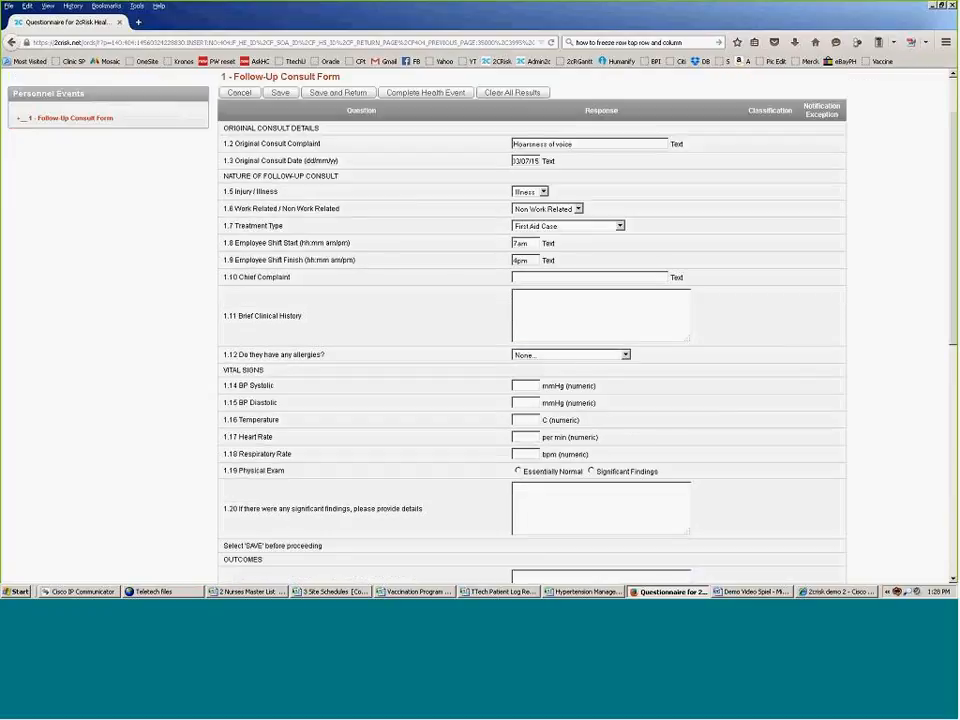
left_click(543, 279)
type("None")
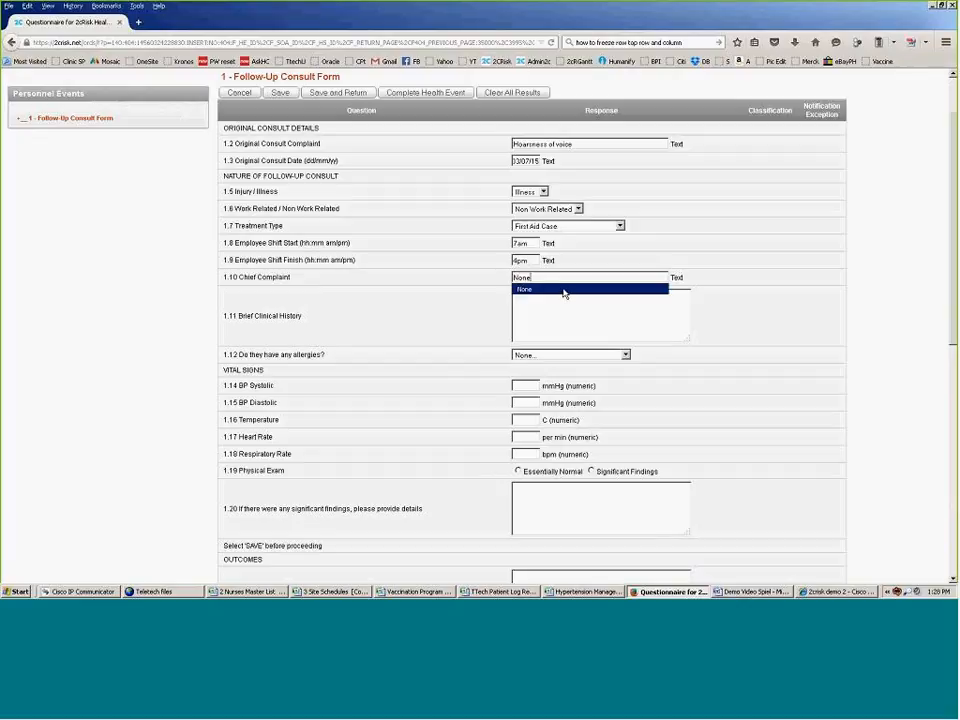
left_click(562, 300)
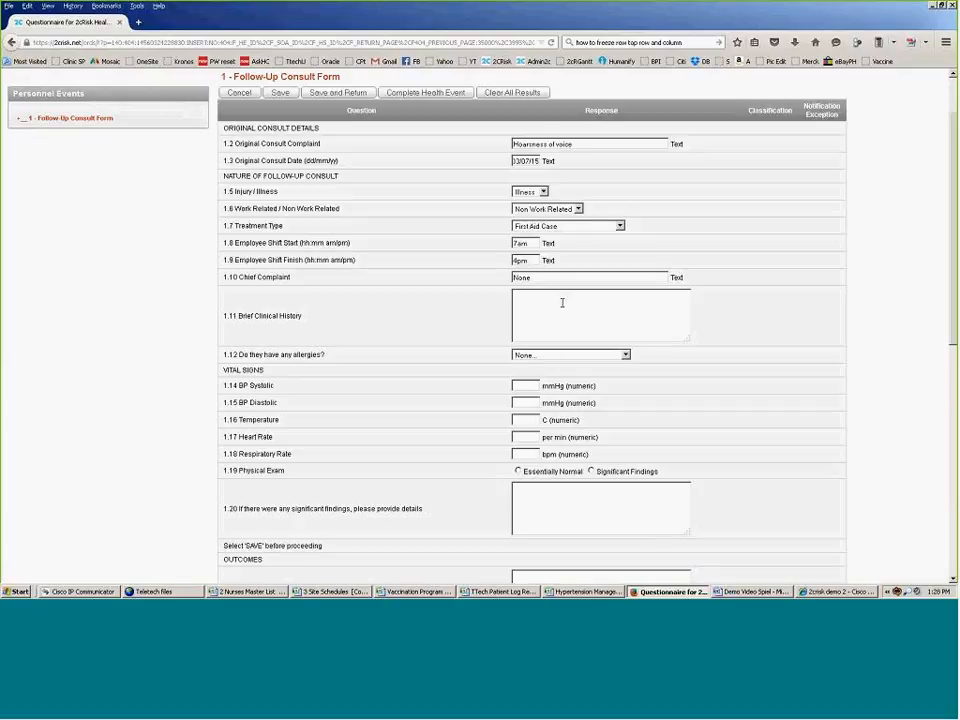
Step: Write the clinical history: hoarseness of voice 6 hrs ptc, resolved by medication and rest
type("6 hrs ptc, patient came in")
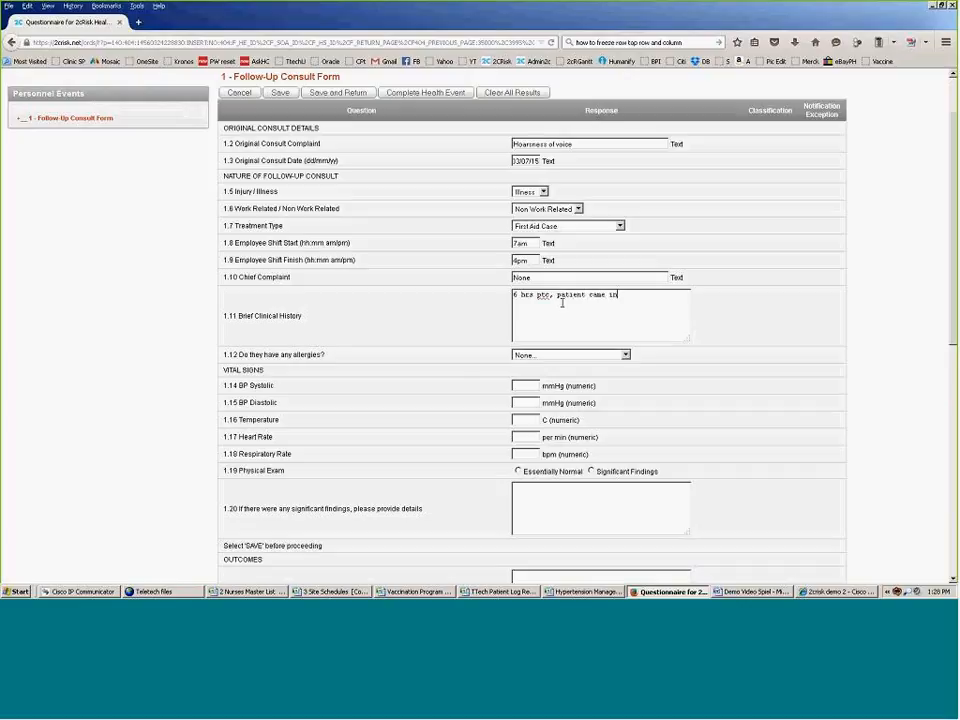
type(" due to ")
type("head")
type("seness of b")
key("BackSpace")
type("voice but eventually resolv")
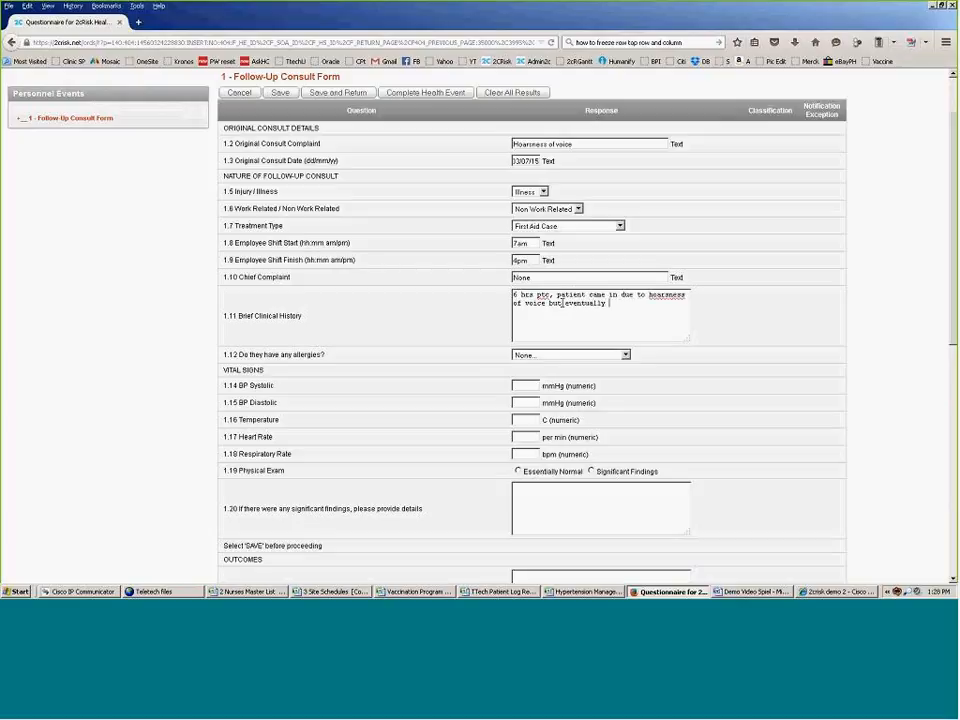
type("ed by medication and rest.")
Step: Choose Non-steroidal anti-inflammatories as the allergy
left_click(624, 355)
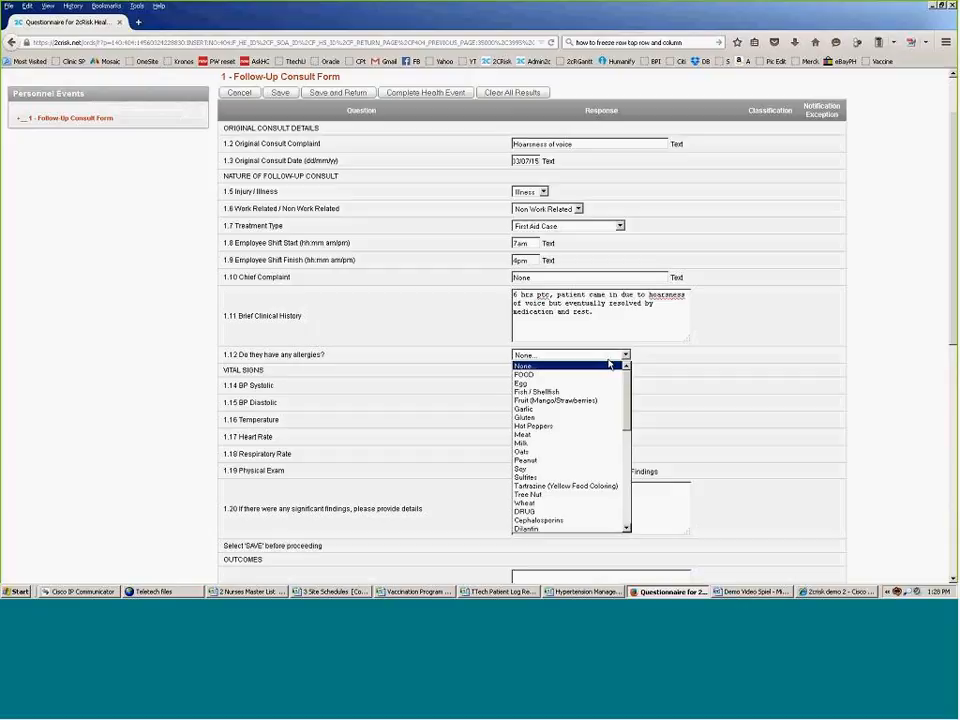
scroll(600, 430, "down", 4)
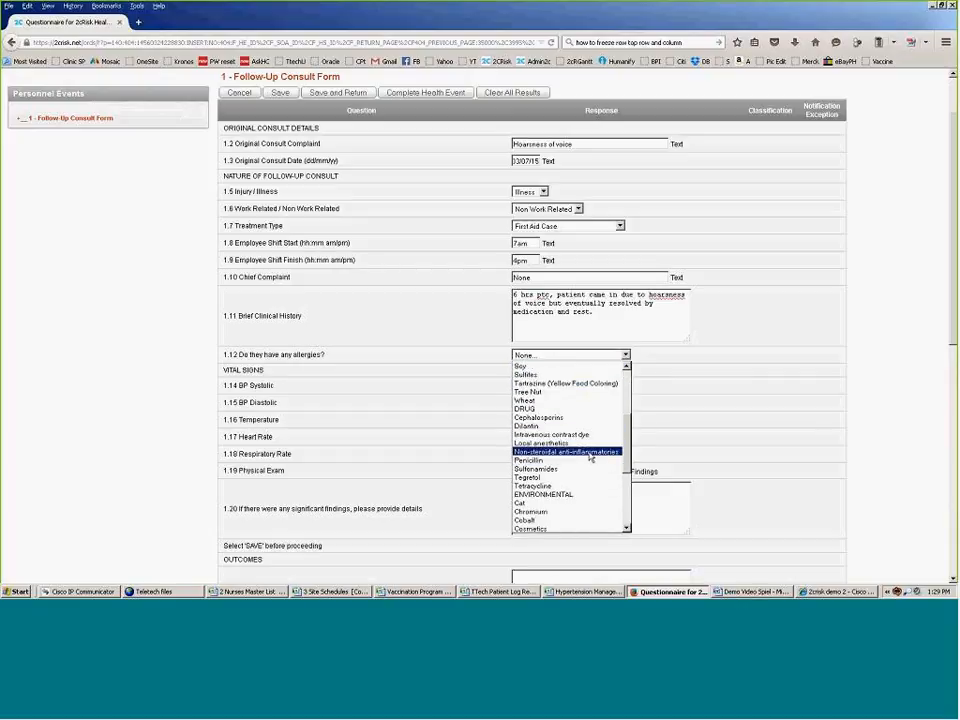
left_click(590, 453)
scroll(166, 352, "down", 1)
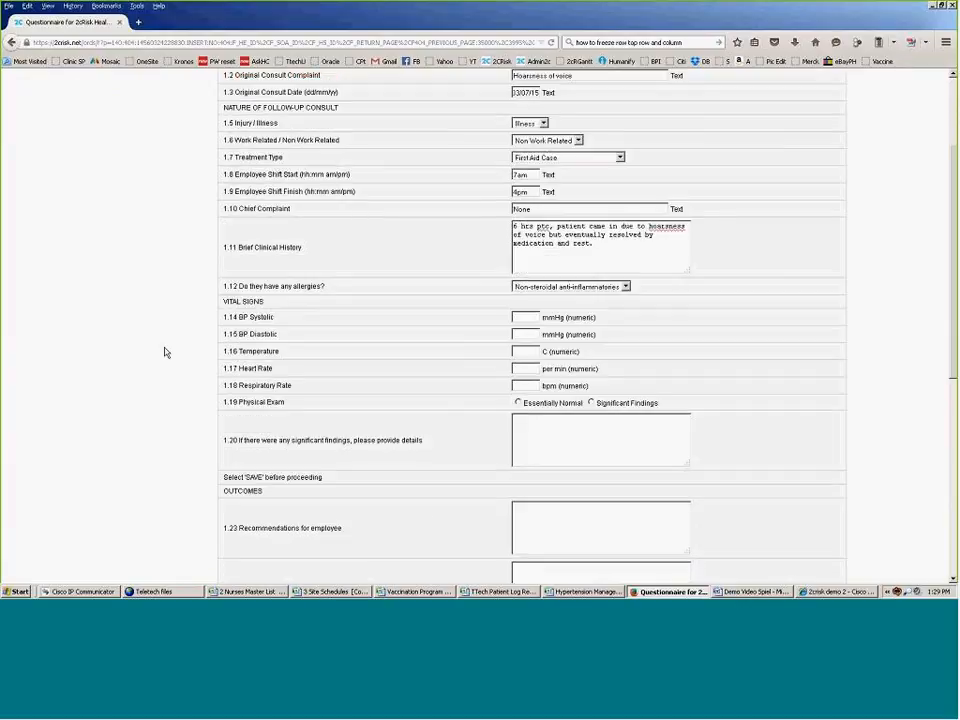
Step: Enter blood pressure 100/70 and temperature 37
left_click(525, 317)
left_click(530, 336)
left_click(530, 338)
left_click(531, 350)
left_click(531, 351)
left_click(530, 366)
Step: Enter heart rate 80 and respiratory rate 19, mark the exam Essentially Normal, and save
left_click(526, 368)
type("8")
left_click(533, 381)
left_click(527, 382)
type("1")
left_click(520, 397)
left_click(519, 403)
scroll(255, 271, "down", 4)
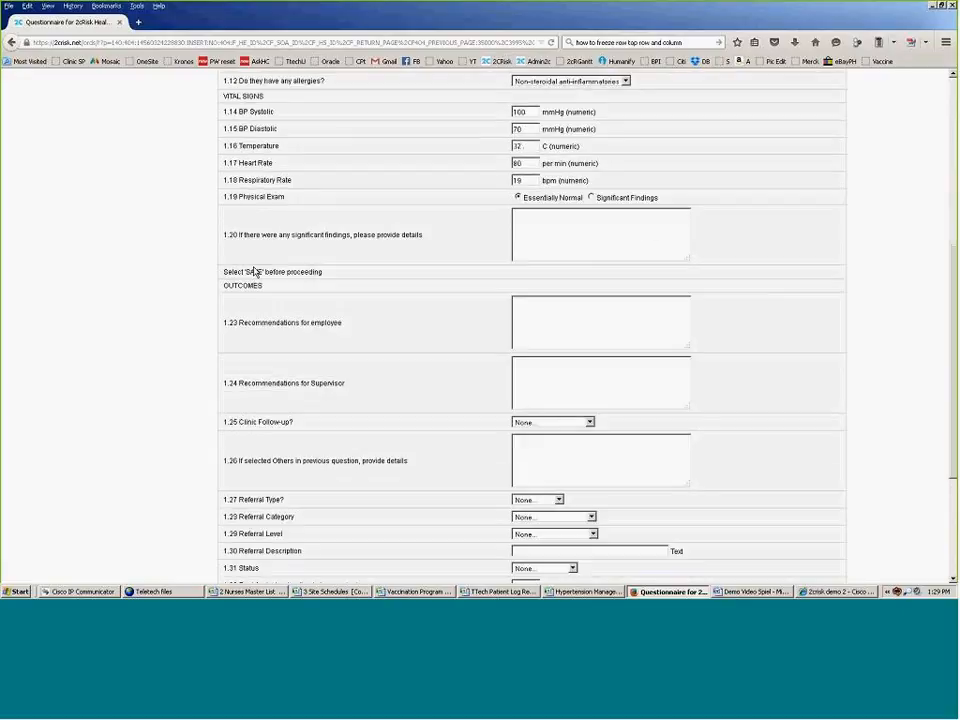
scroll(255, 271, "up", 6)
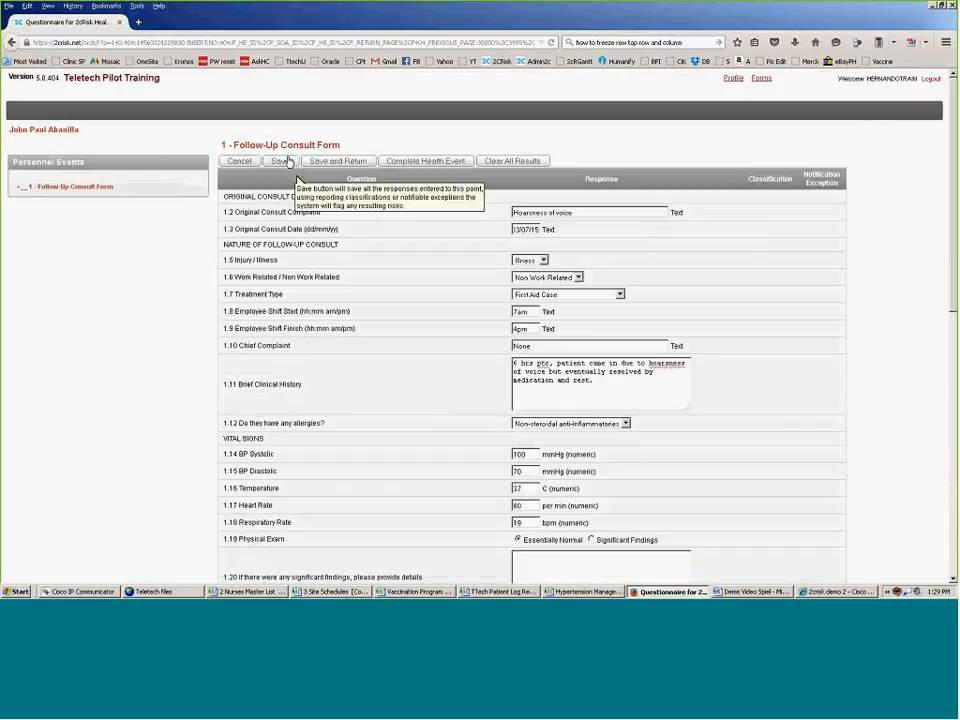
left_click(280, 161)
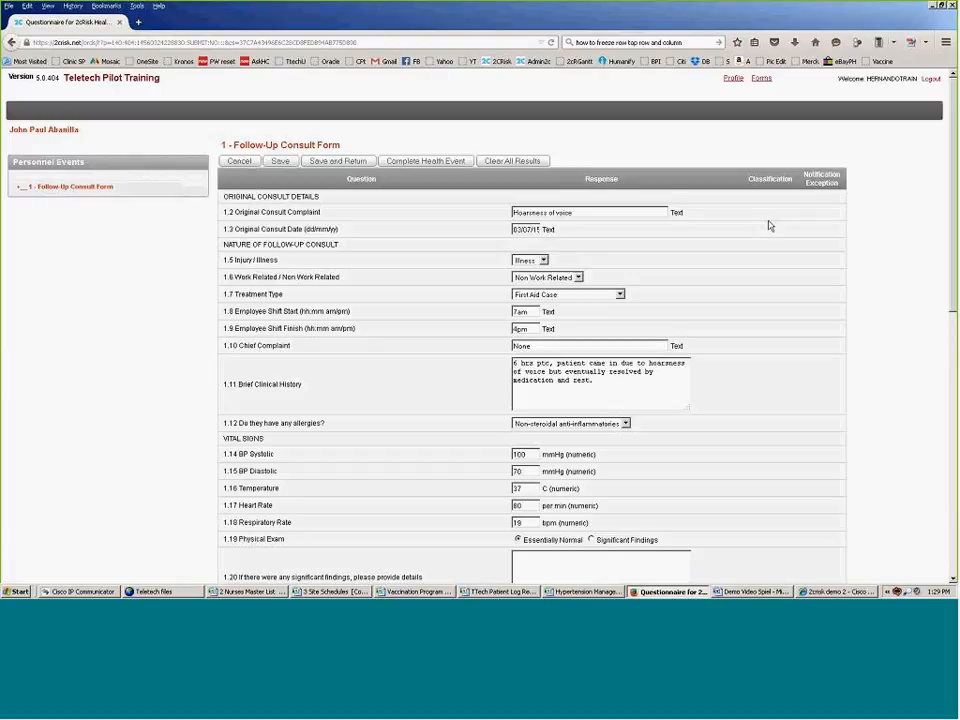
Step: Write employee recommendations 'Inc oral fluid intake' and 'Multivitiamins' on separate lines
scroll(390, 406, "down", 3)
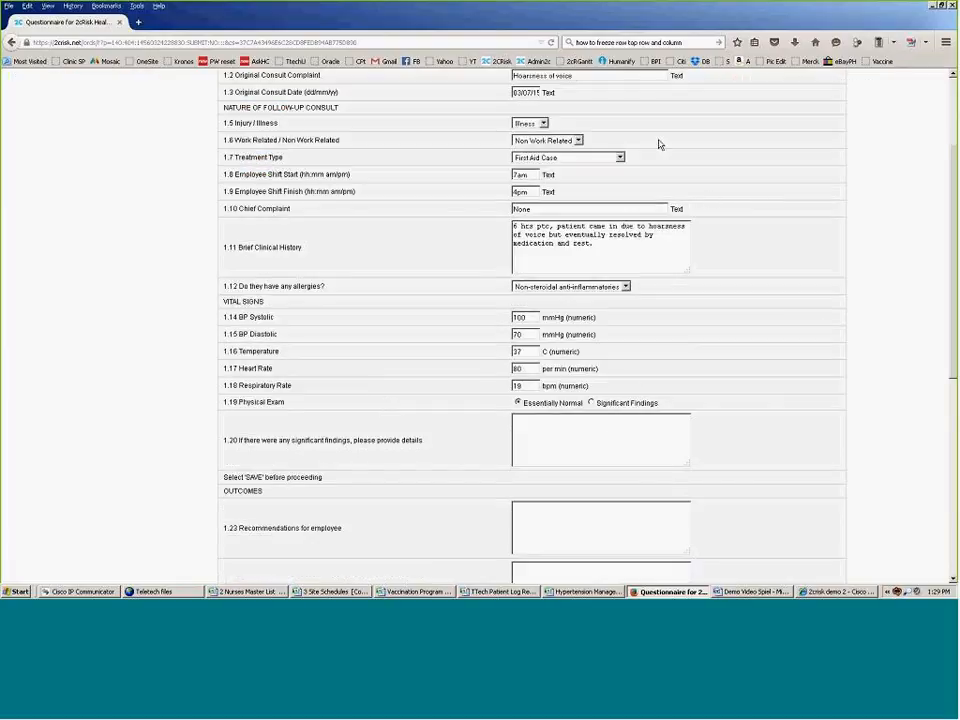
scroll(704, 335, "down", 4)
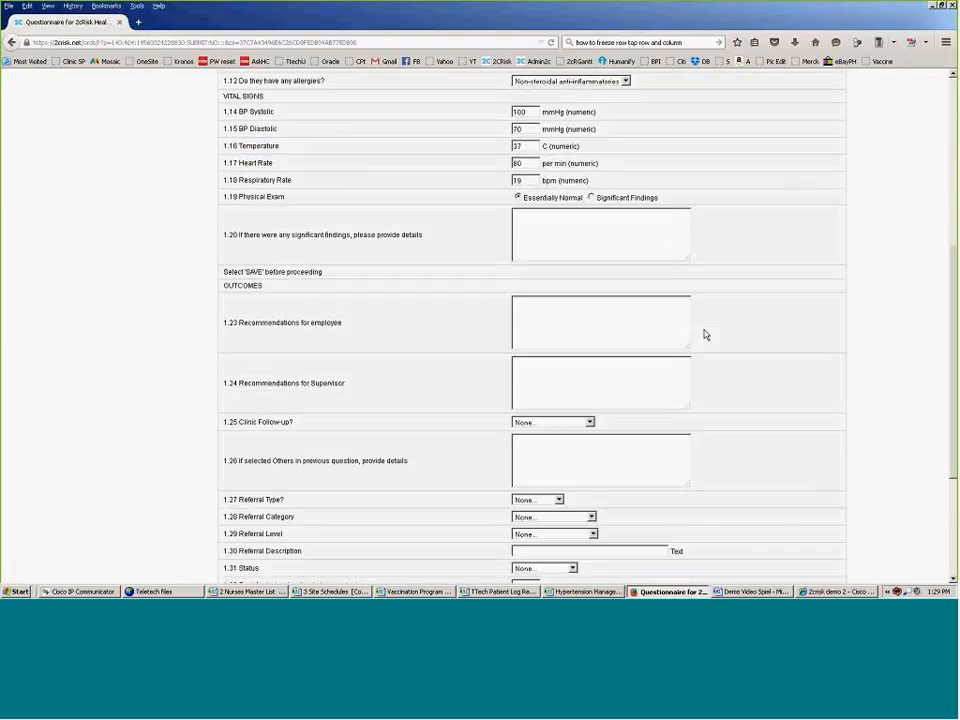
scroll(636, 259, "down", 1)
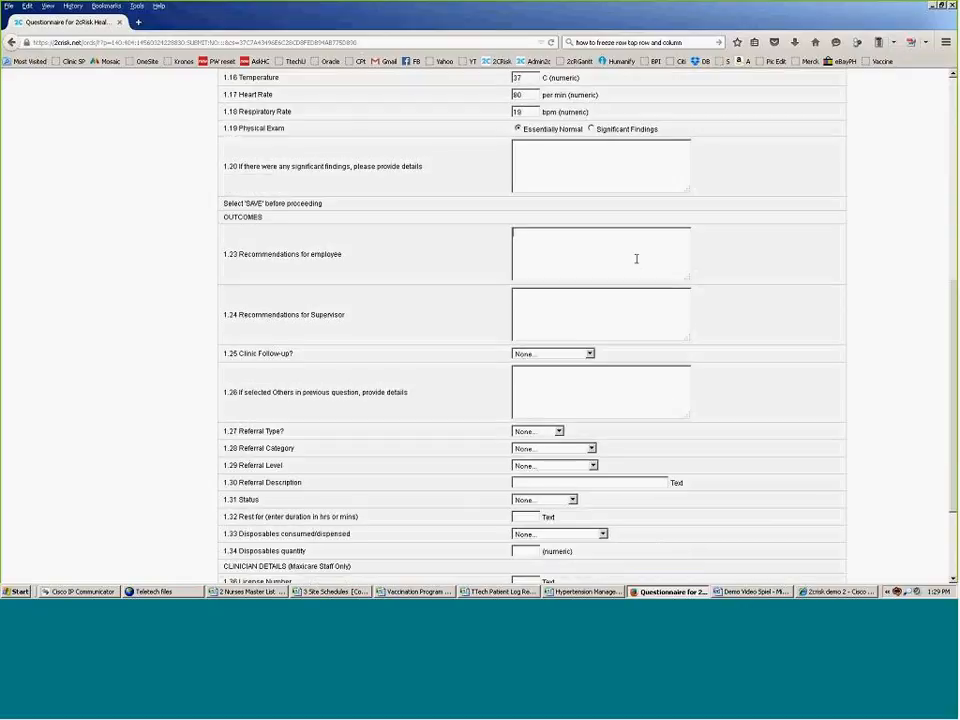
left_click(636, 259)
type("Ic")
key("BackSpace")
key("BackSpace")
type("na")
key("BackSpace")
key("BackSpace")
type("Inc oral fluid intake")
key("Return")
type("Multiviti")
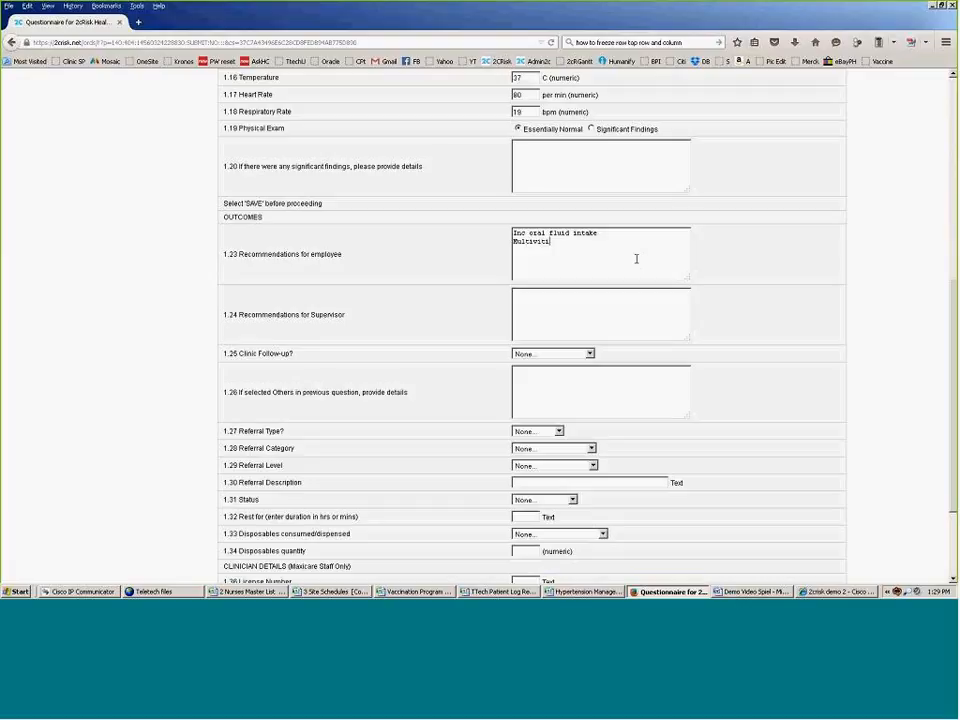
key("BackSpace")
type("amins")
Step: Write the supervisor note 'Hoarseness resolved. No further management needed.', fixing the misspelling
left_click(590, 304)
type("Mon")
type("rseness")
type(" reso")
type("lve")
type("d")
right_click(533, 294)
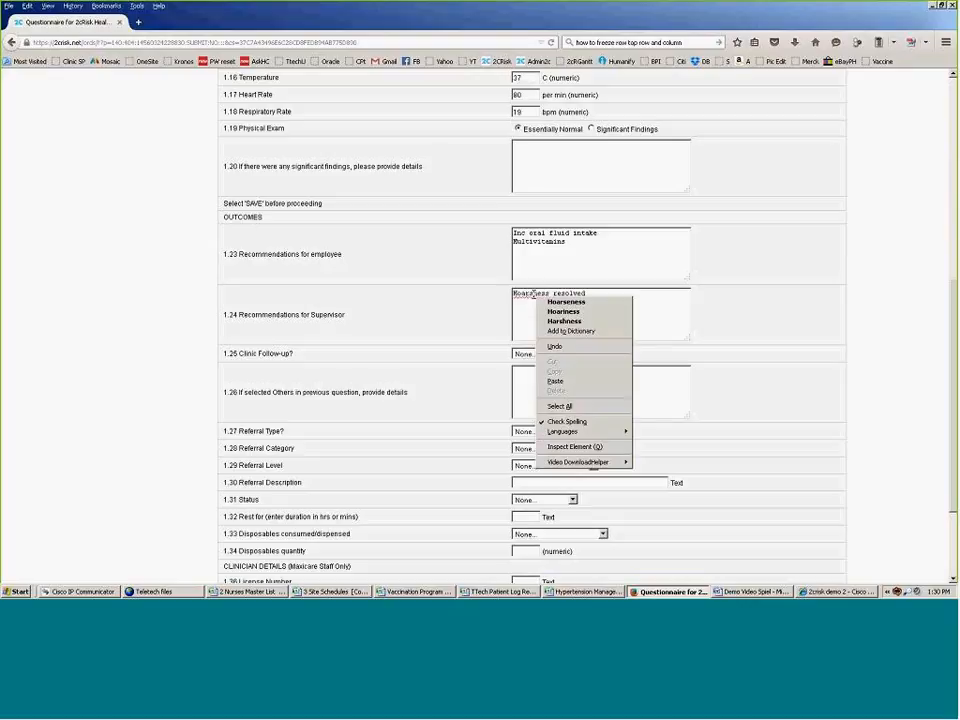
left_click(561, 302)
scroll(564, 321, "down", 1)
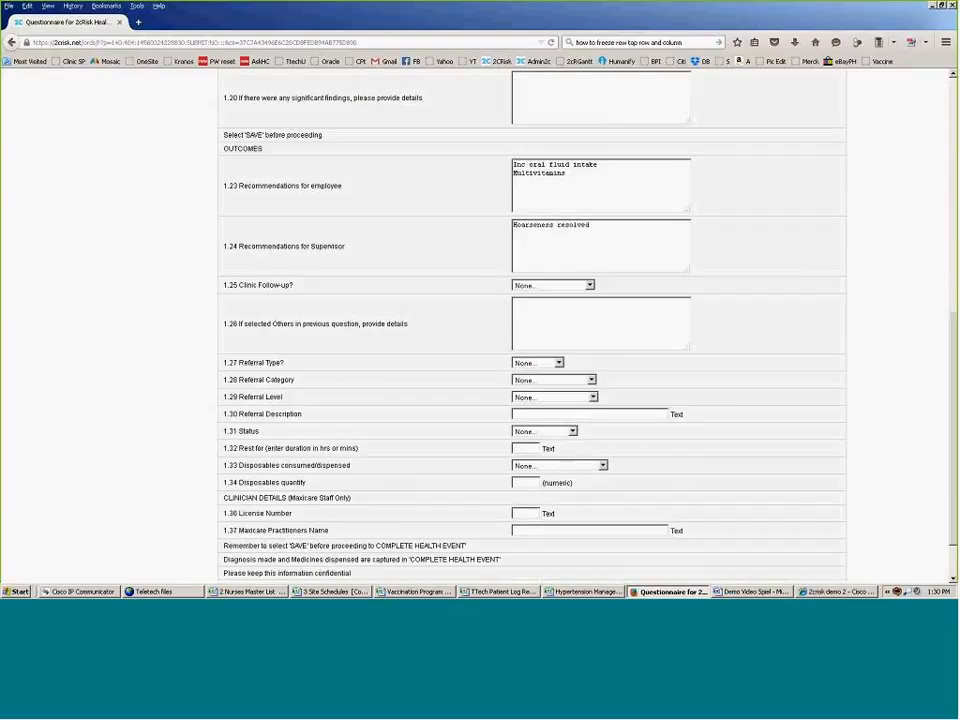
left_click(619, 226)
type(". No further management needed.")
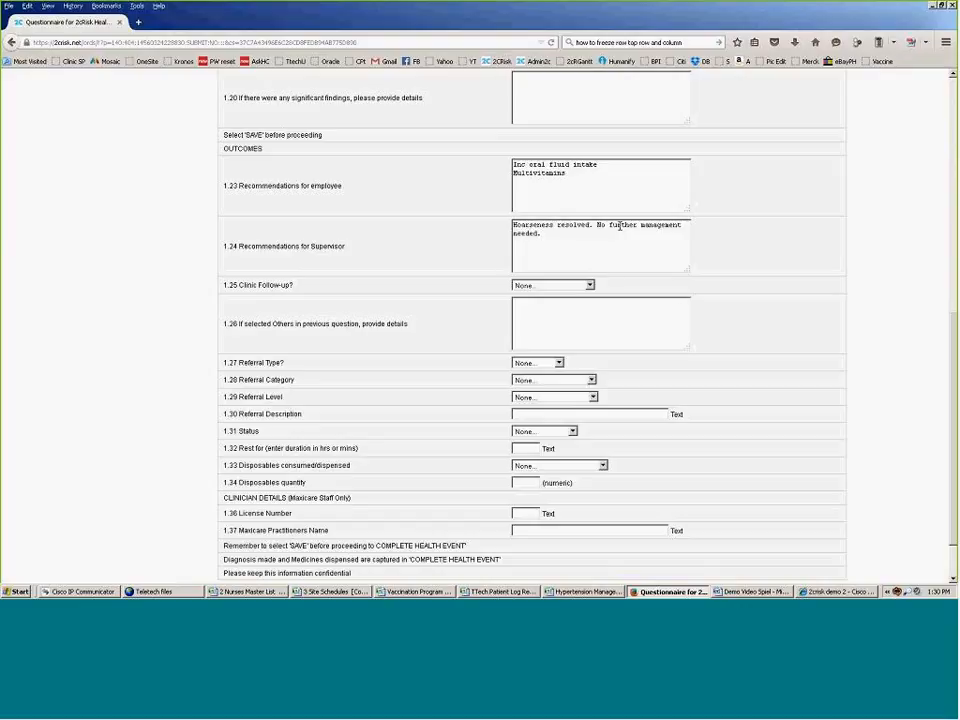
Step: Leave clinic follow-up at None and set the referral type to Not Needed
left_click(590, 285)
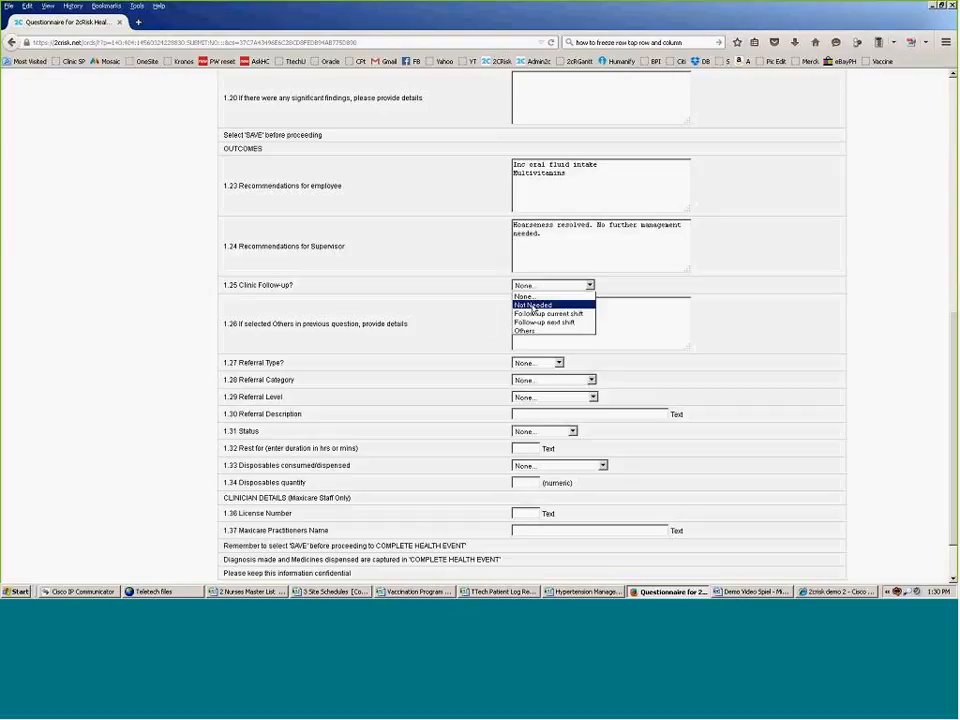
left_click(565, 325)
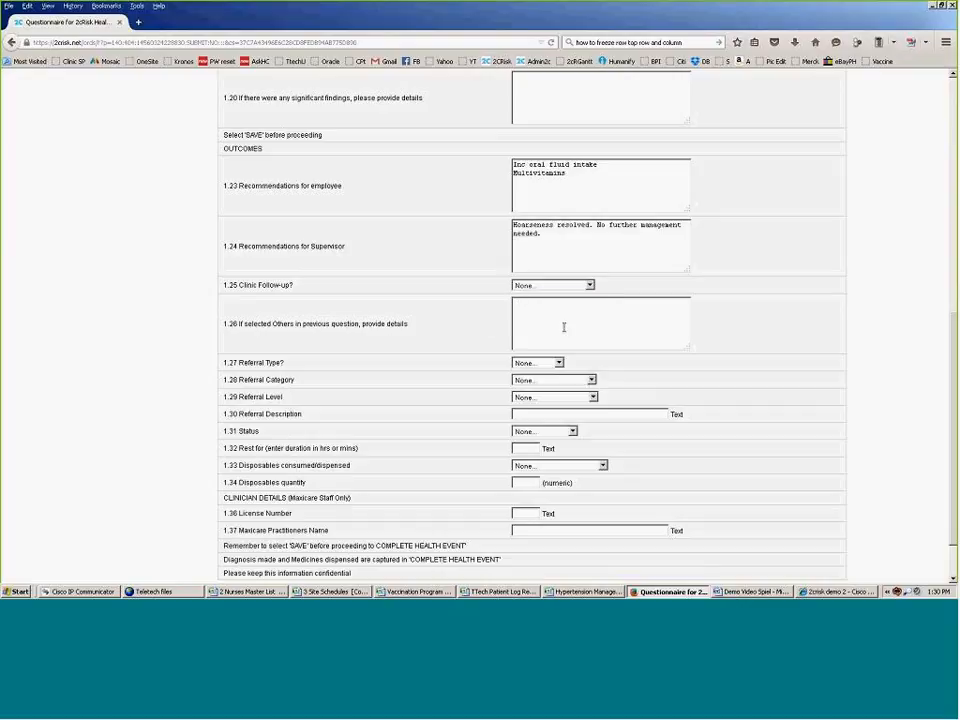
scroll(566, 326, "down", 1)
left_click(559, 305)
left_click(553, 324)
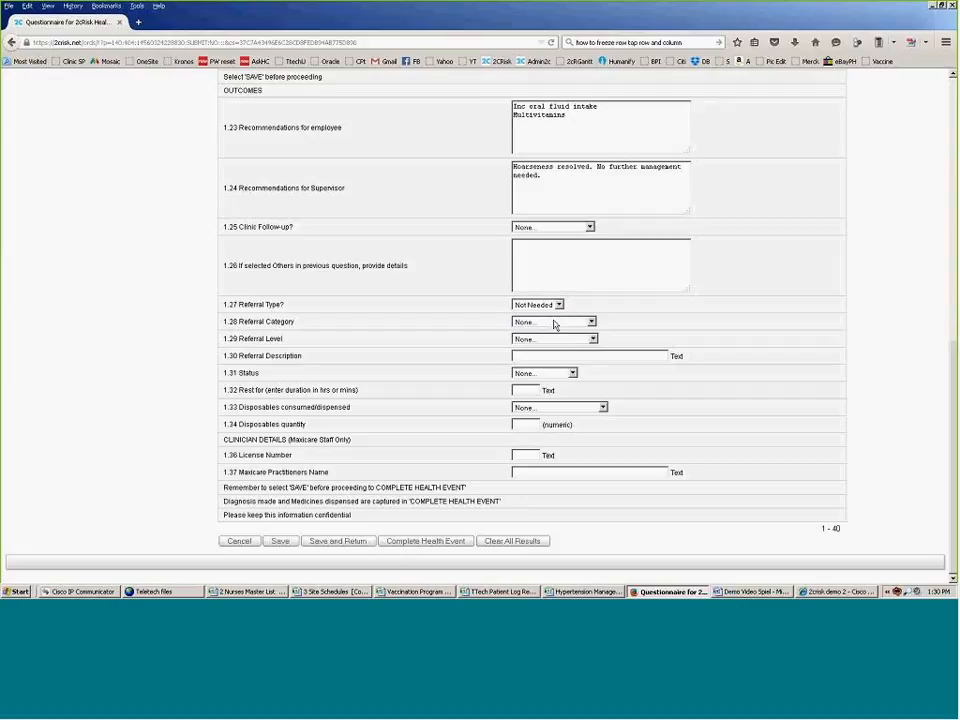
Step: Keep referral category and level at None, set status to Return to Work, and save
left_click(591, 321)
left_click(591, 321)
left_click(592, 339)
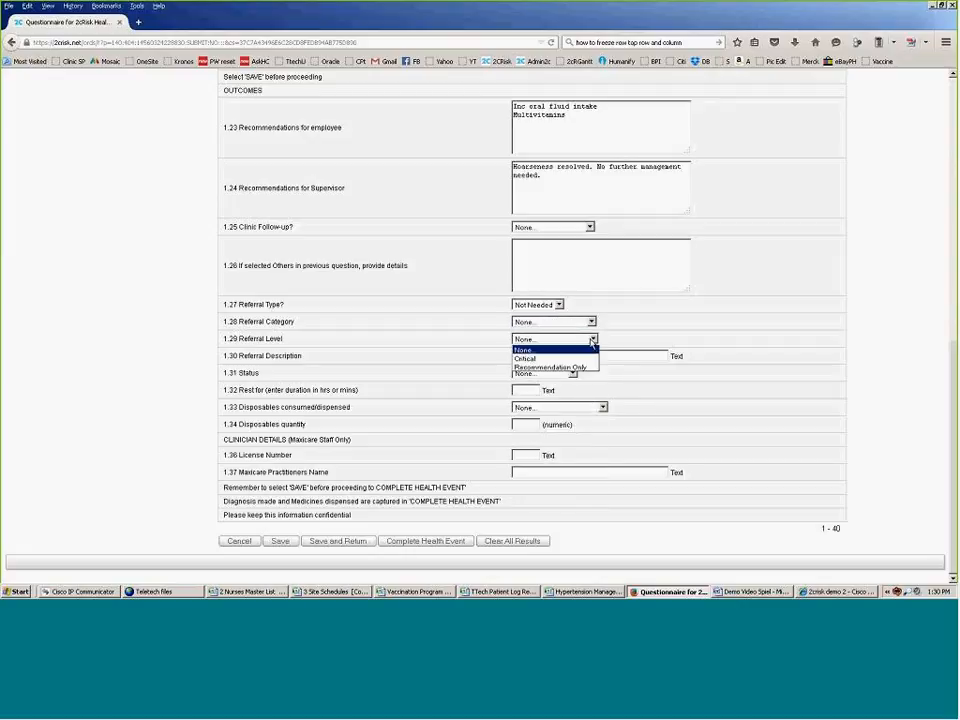
left_click(542, 350)
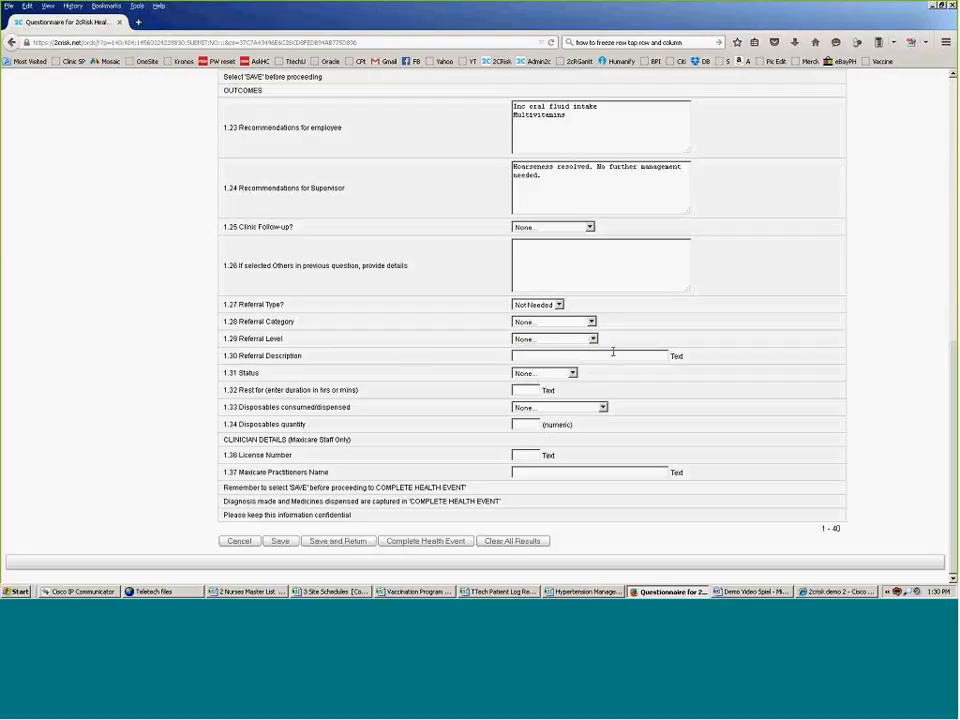
left_click(573, 373)
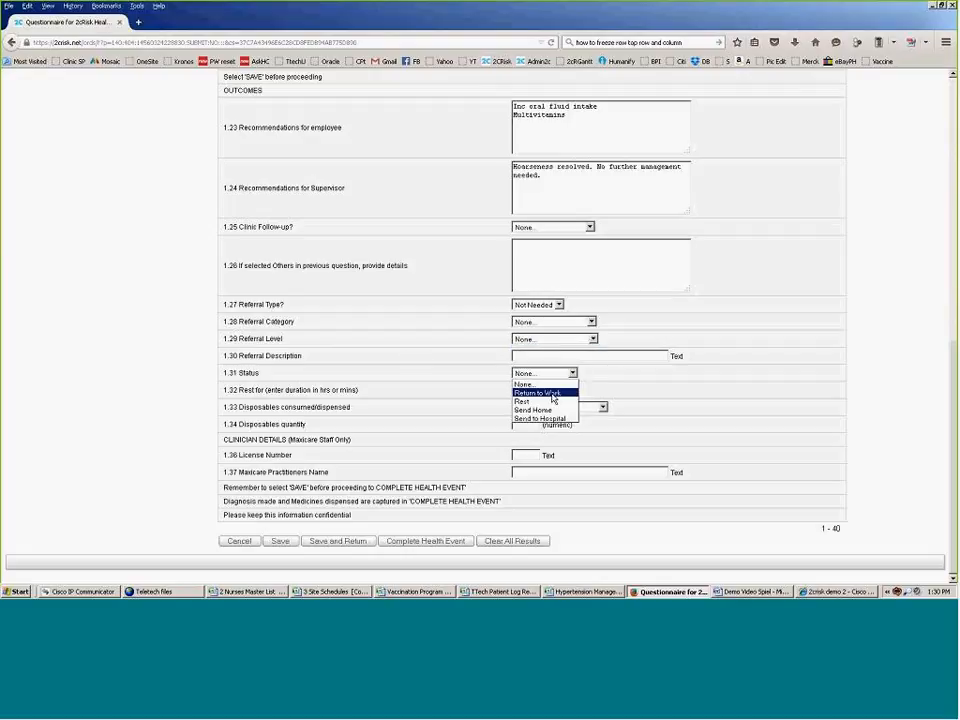
left_click(543, 391)
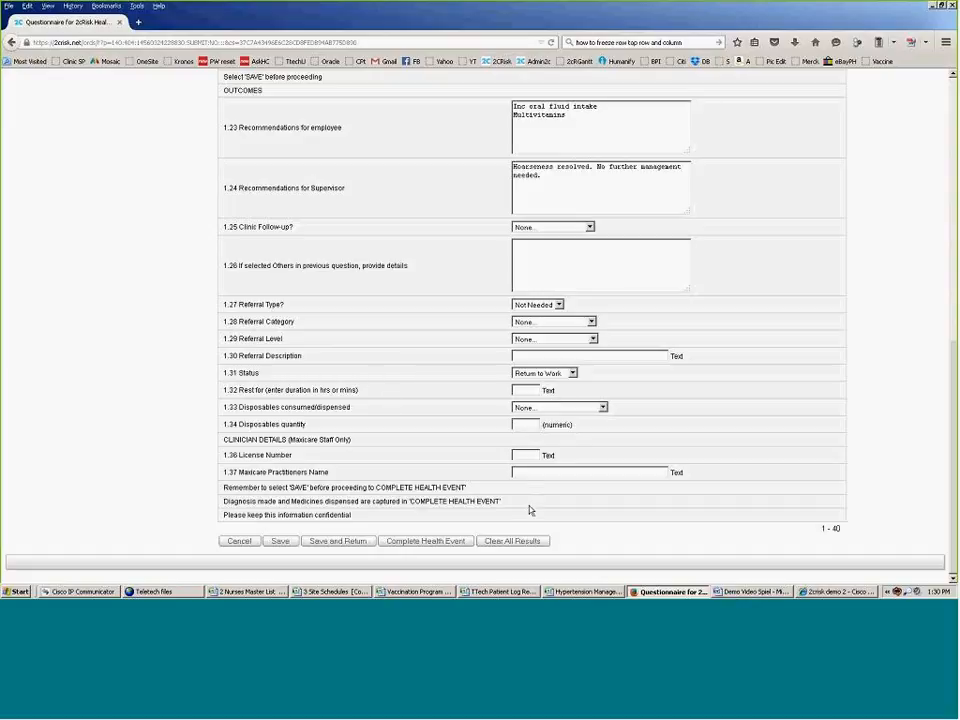
left_click(439, 546)
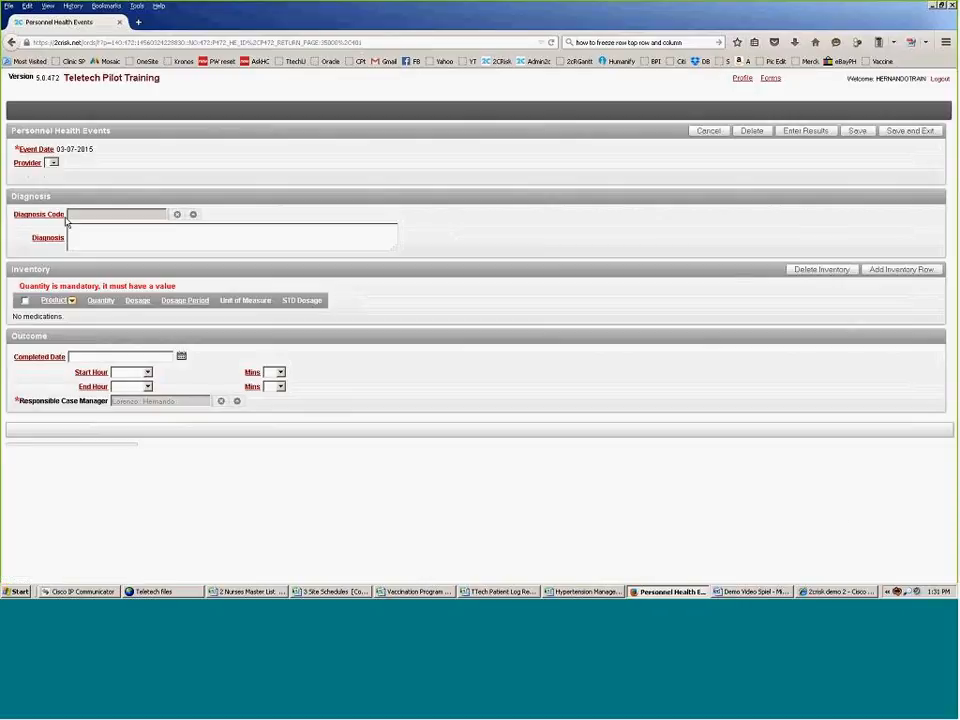
Step: Type 'Essentially normal' into the Diagnosis field
left_click(88, 227)
type("Essentially normal")
left_click_drag(146, 236, 64, 232)
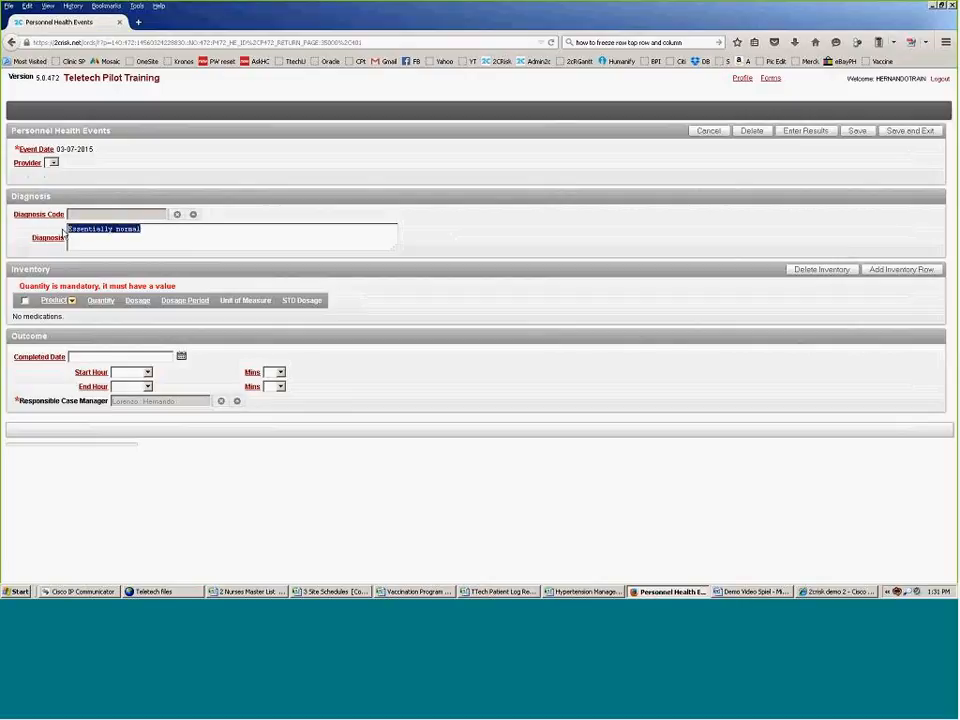
Step: Search the diagnosis code lookup for 'essentially', then close it when nothing matches
left_click(193, 214)
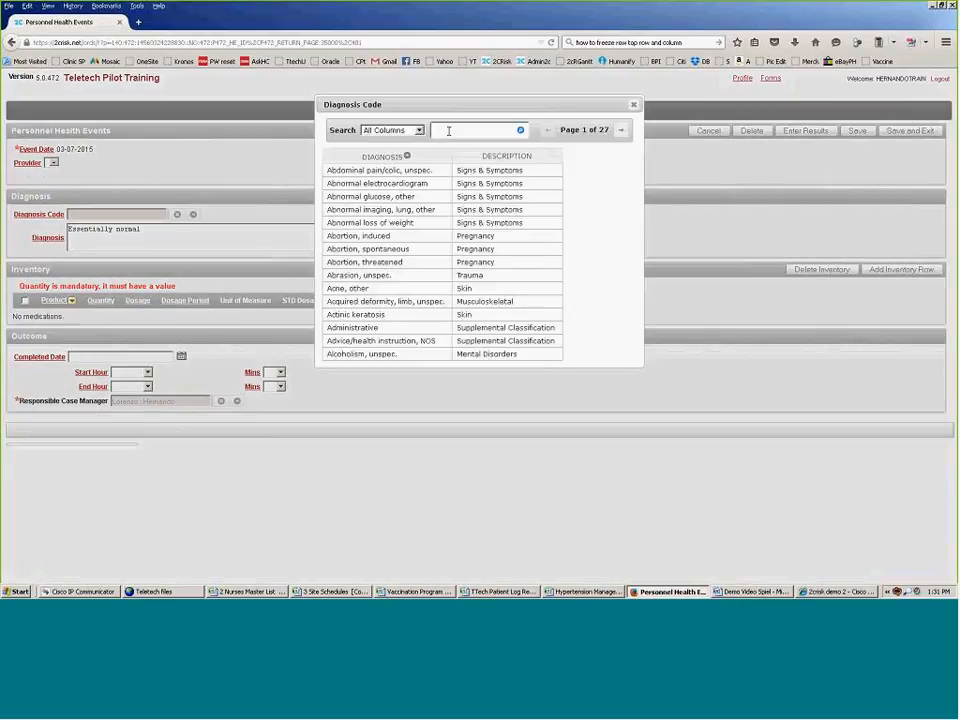
left_click(448, 130)
type("essentially")
key("Return")
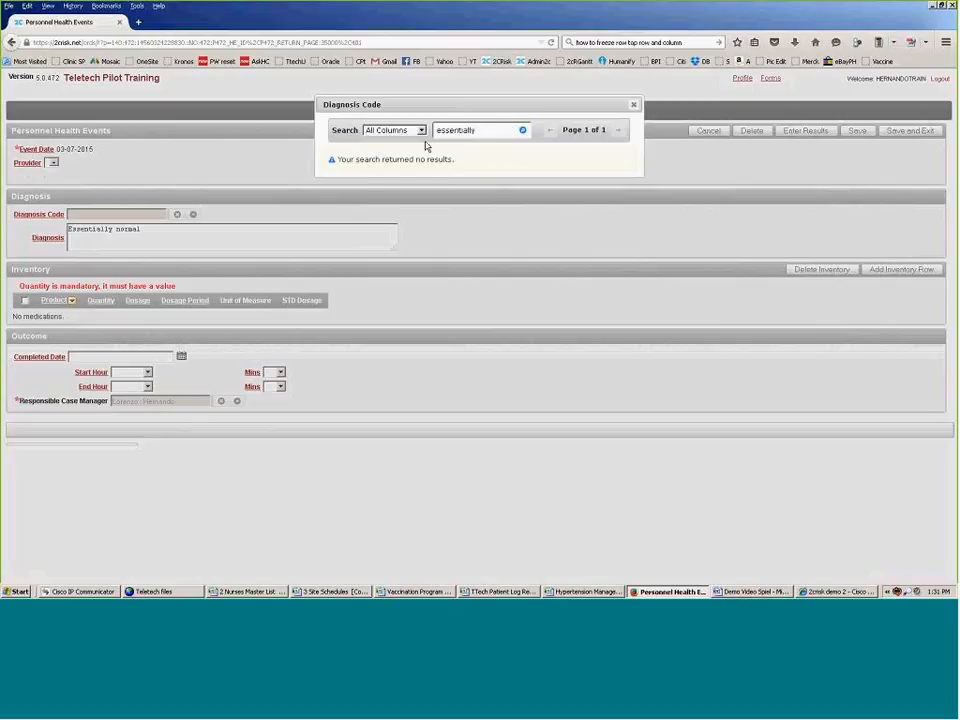
left_click(635, 104)
left_click(148, 228)
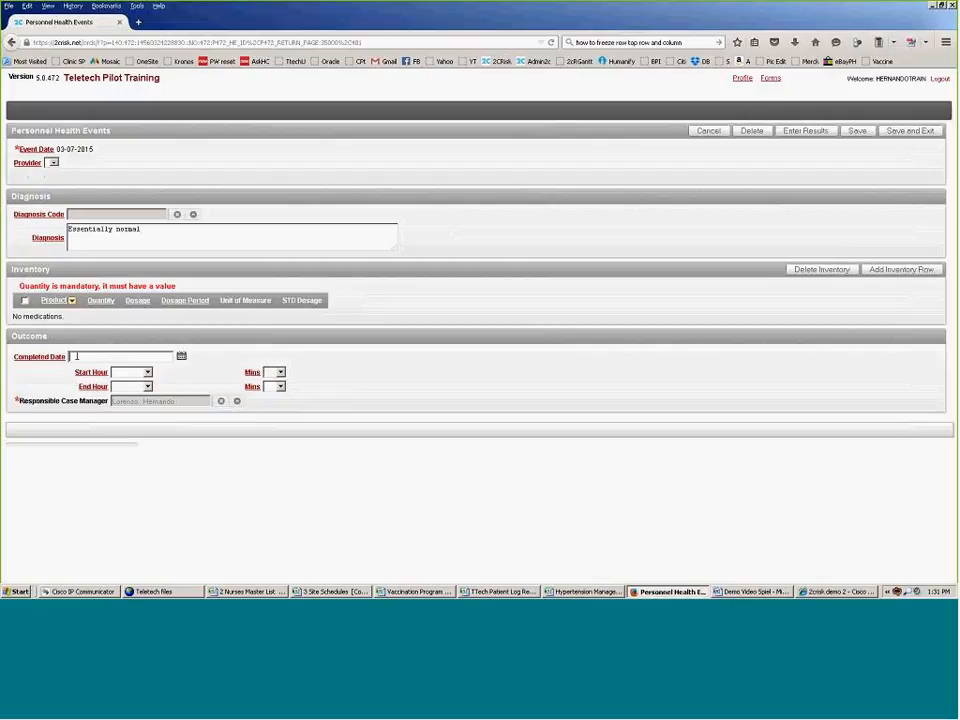
Step: Save and exit the health event, then go back to the Case Managers Dashboard
left_click(920, 135)
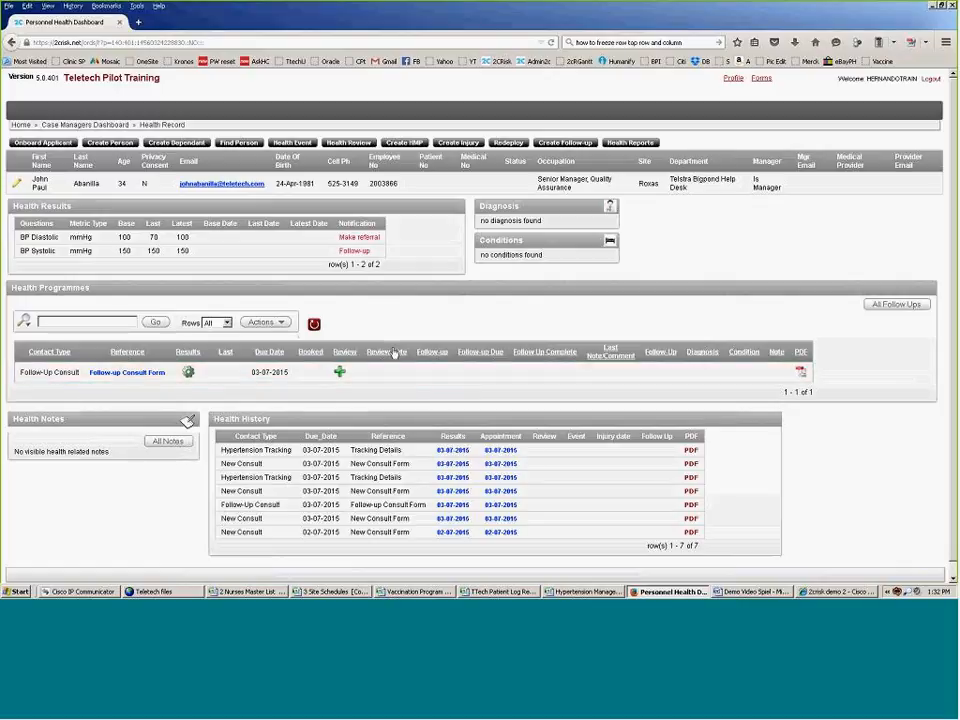
left_click(88, 128)
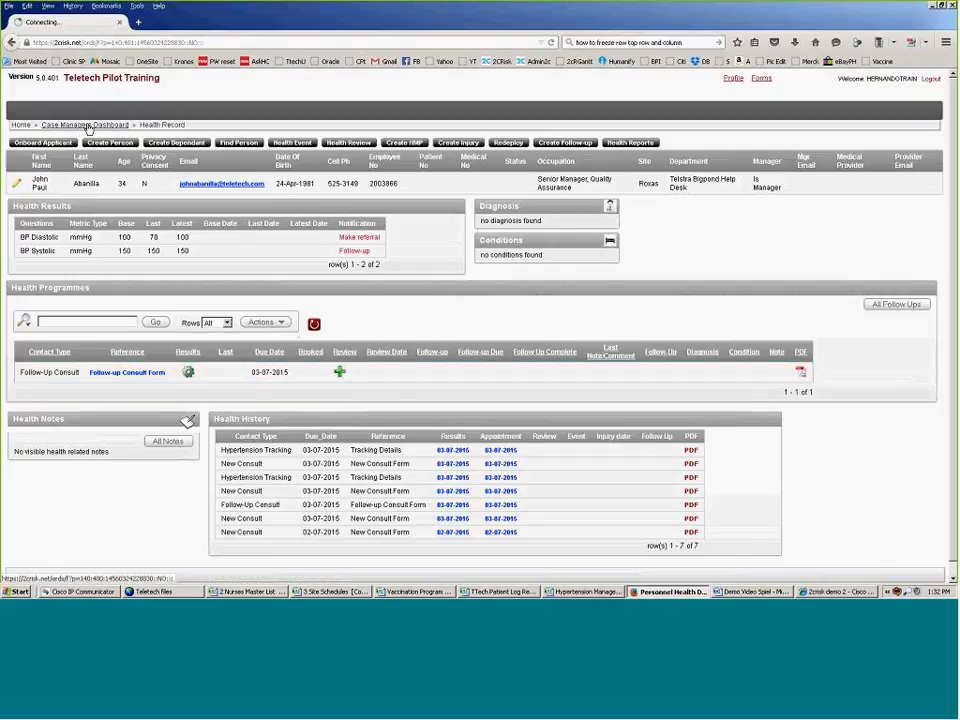
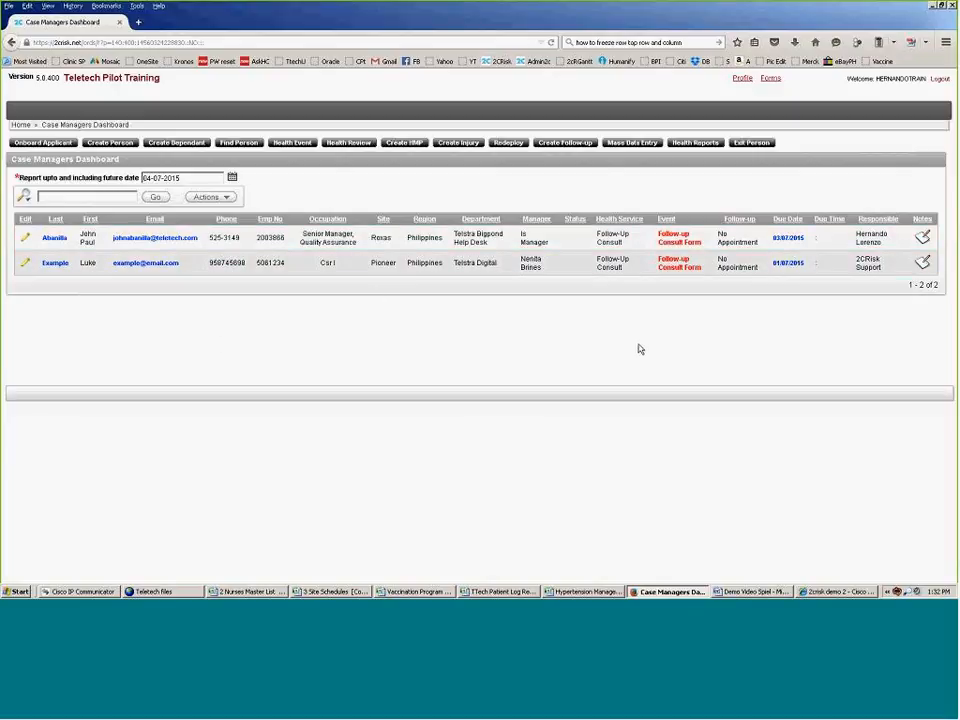
Step: Open the employee's health record and their pending Follow-up Consult form
left_click(56, 240)
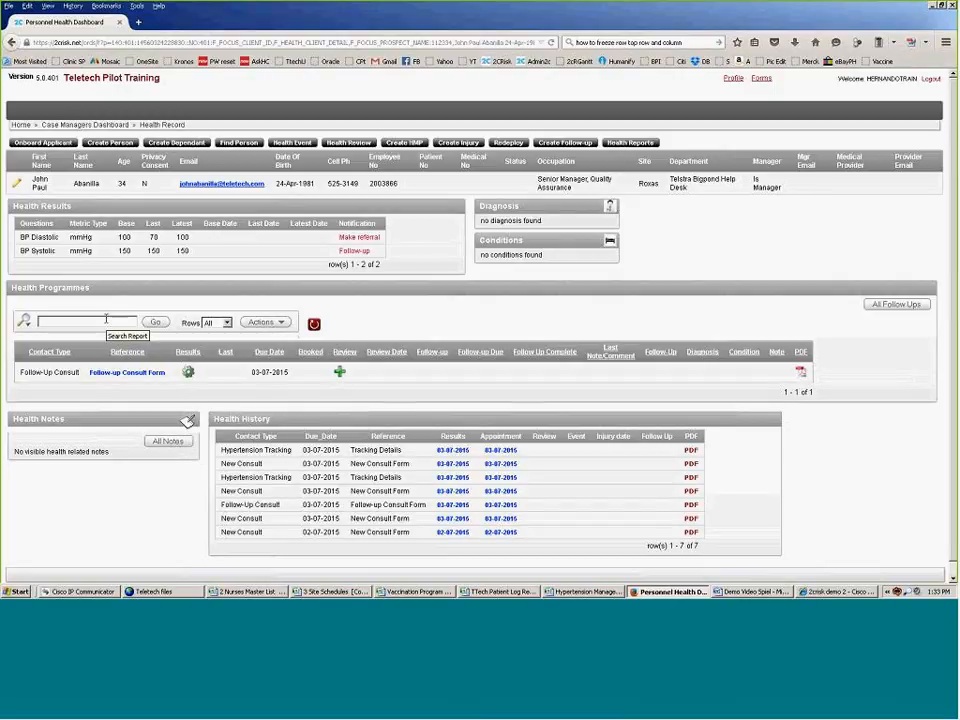
left_click(112, 373)
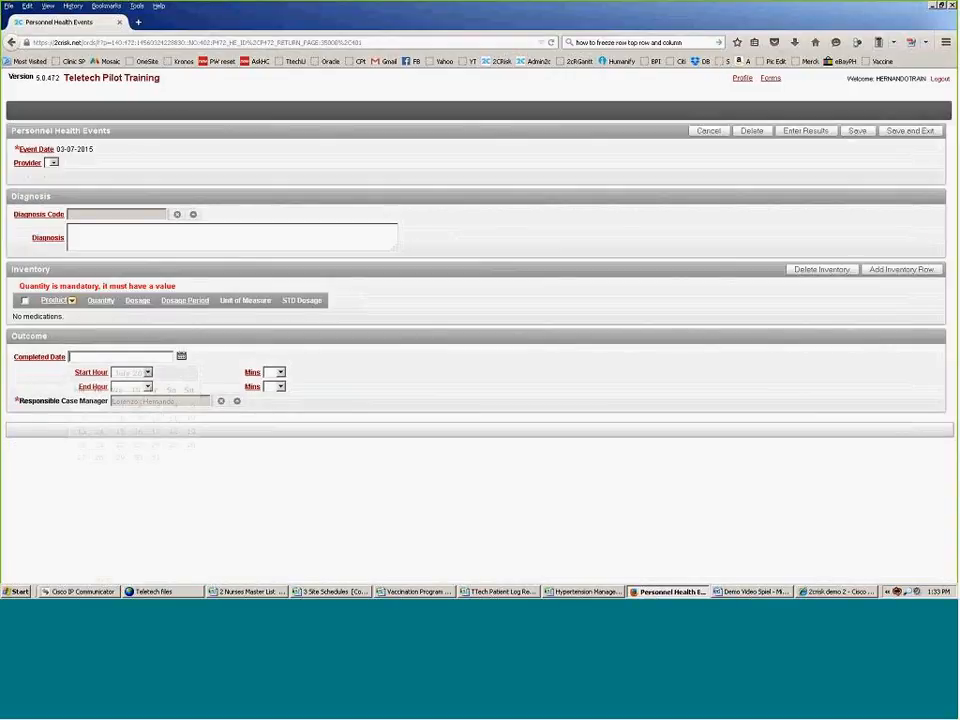
Step: Complete the follow-up consult on 03-07-2015 from 01 am to 02 am and save it
left_click(181, 357)
left_click(156, 406)
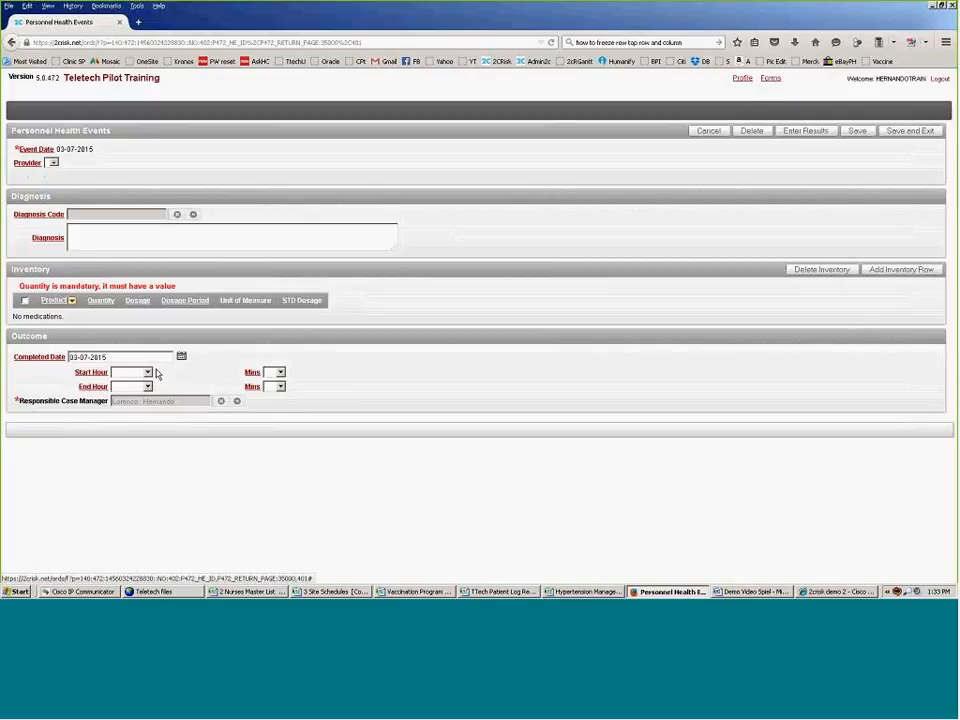
left_click(145, 373)
left_click(128, 392)
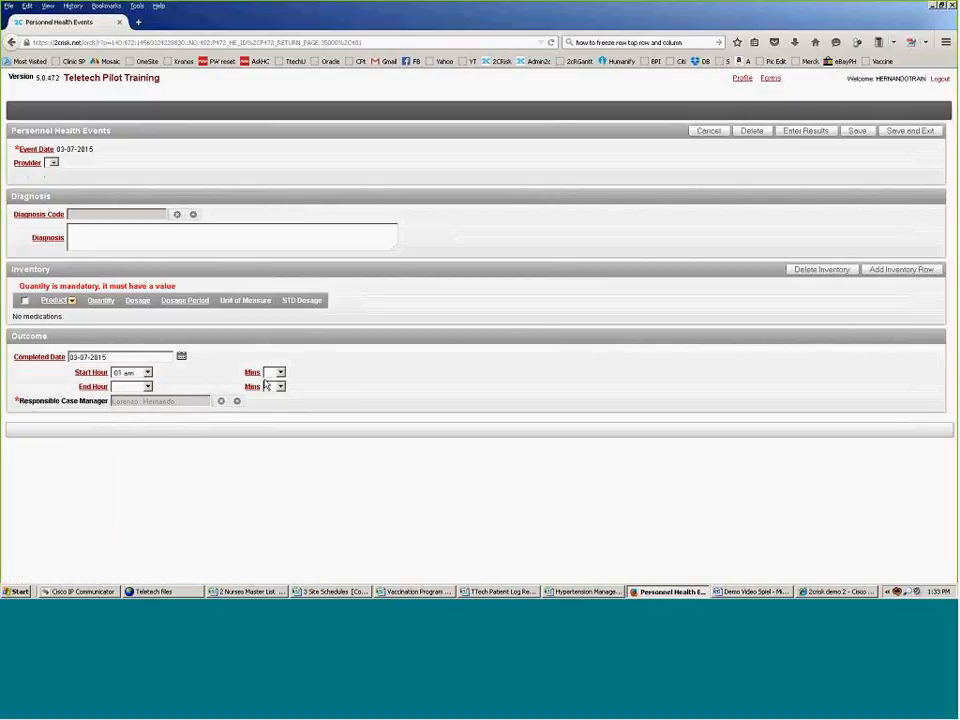
left_click(124, 387)
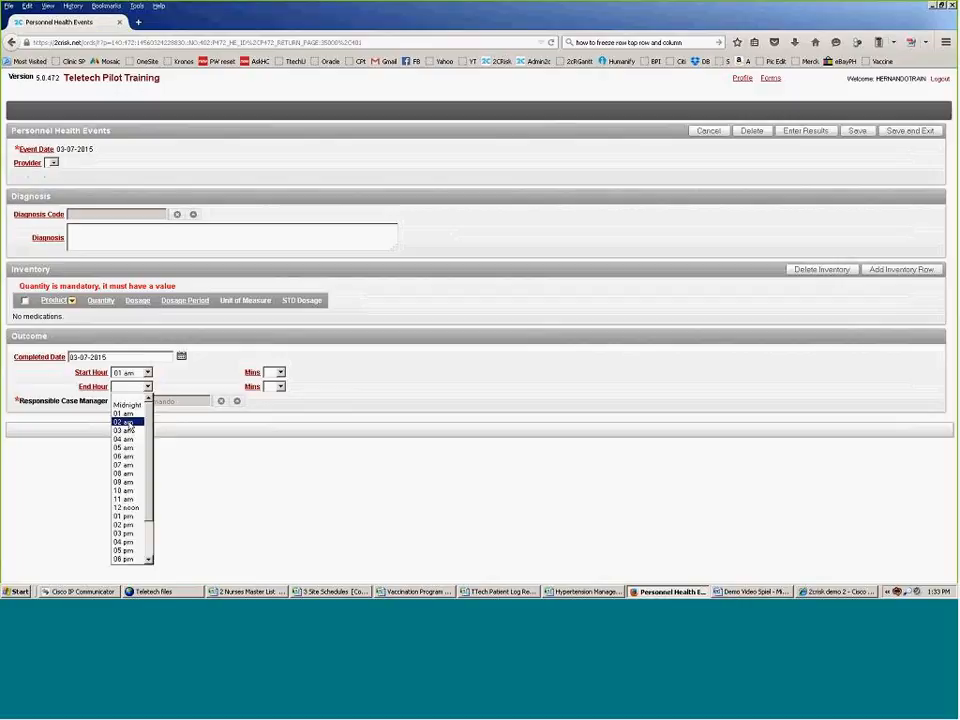
left_click(128, 423)
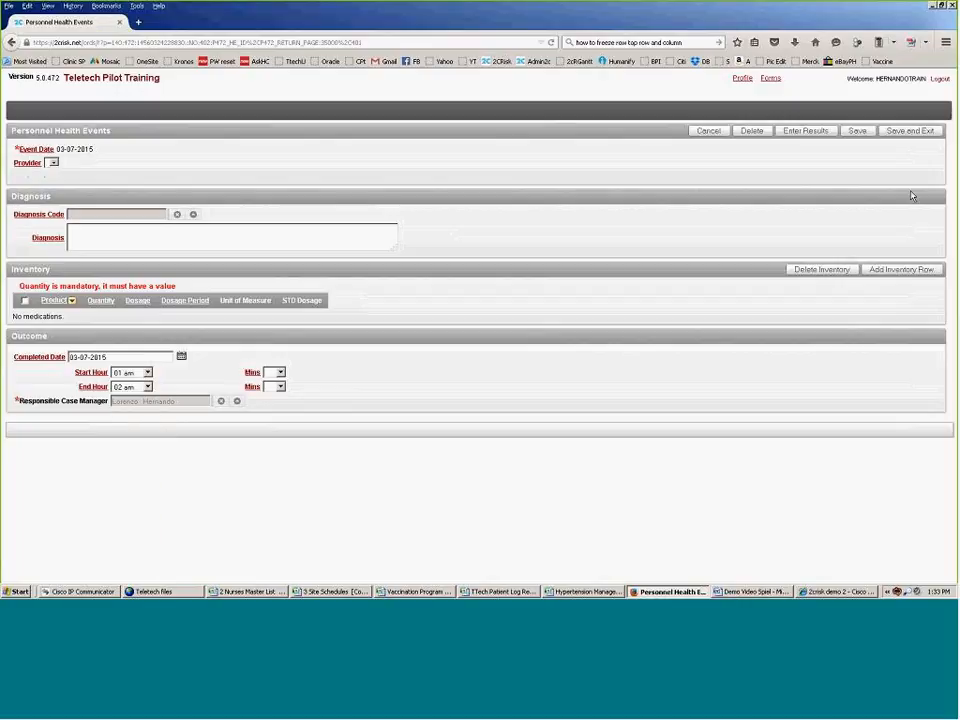
left_click(902, 134)
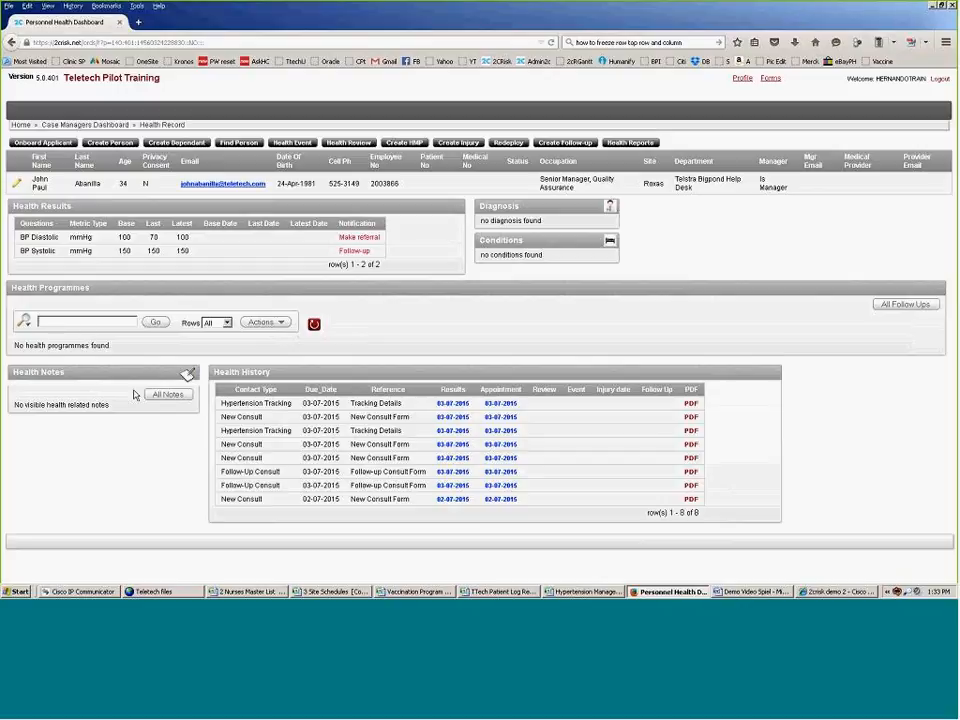
Step: Create a 03-07-2015 health event for Hypertension Tracking On Demand.837 and open its questionnaire
left_click(296, 144)
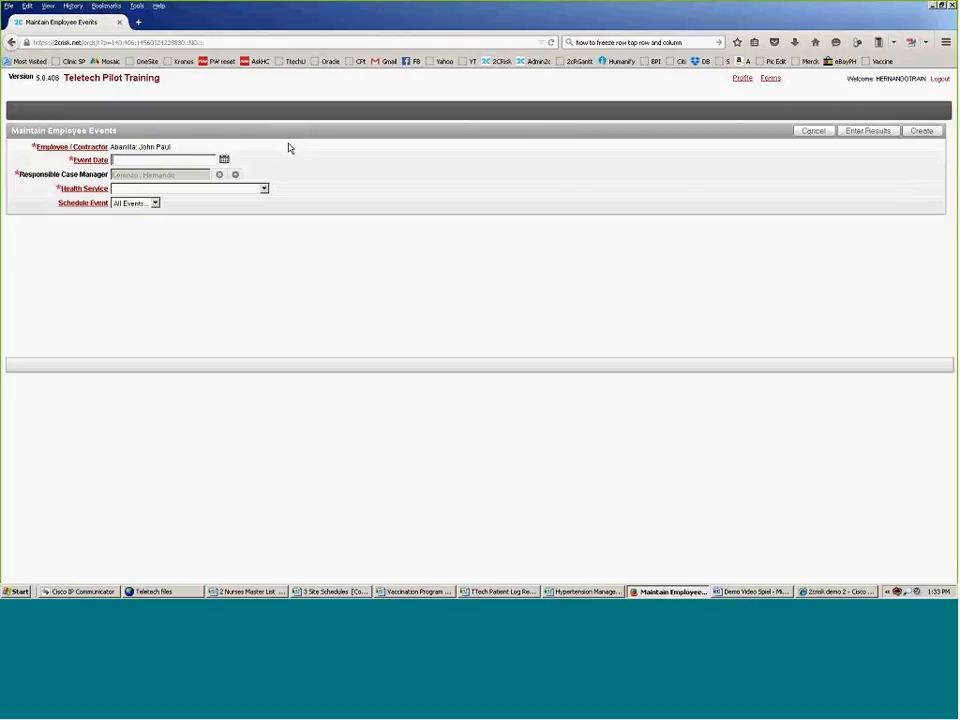
left_click(224, 160)
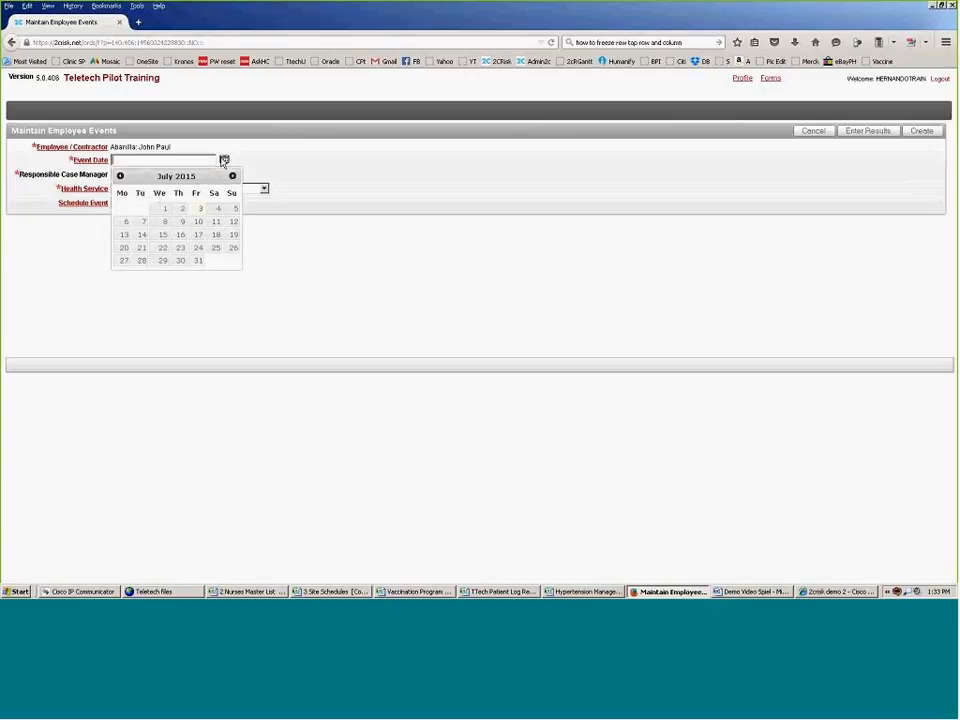
left_click(200, 208)
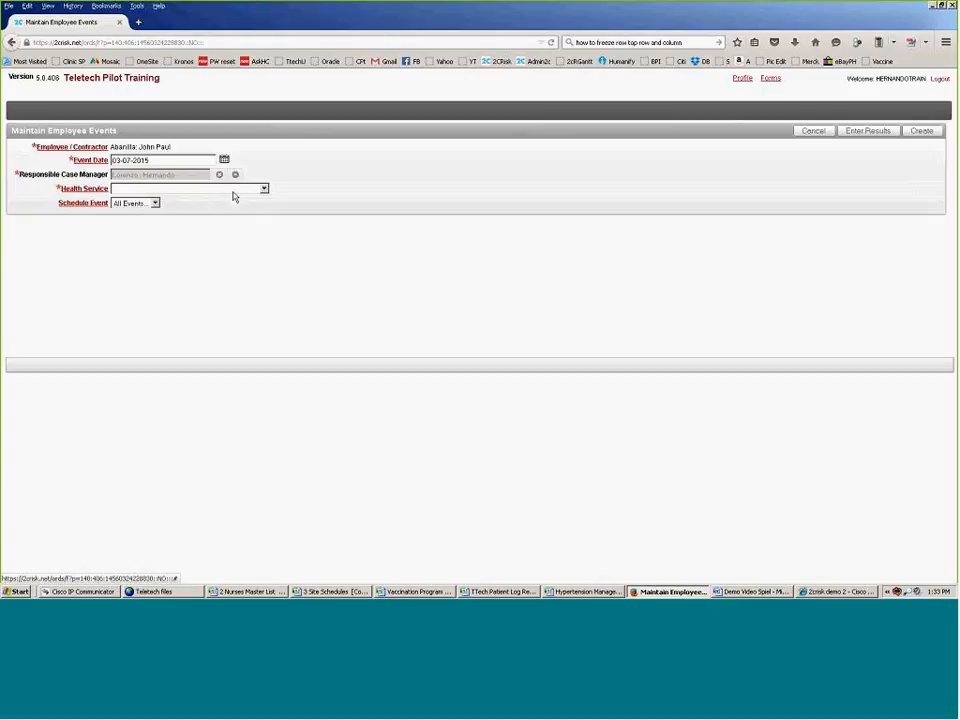
left_click(264, 189)
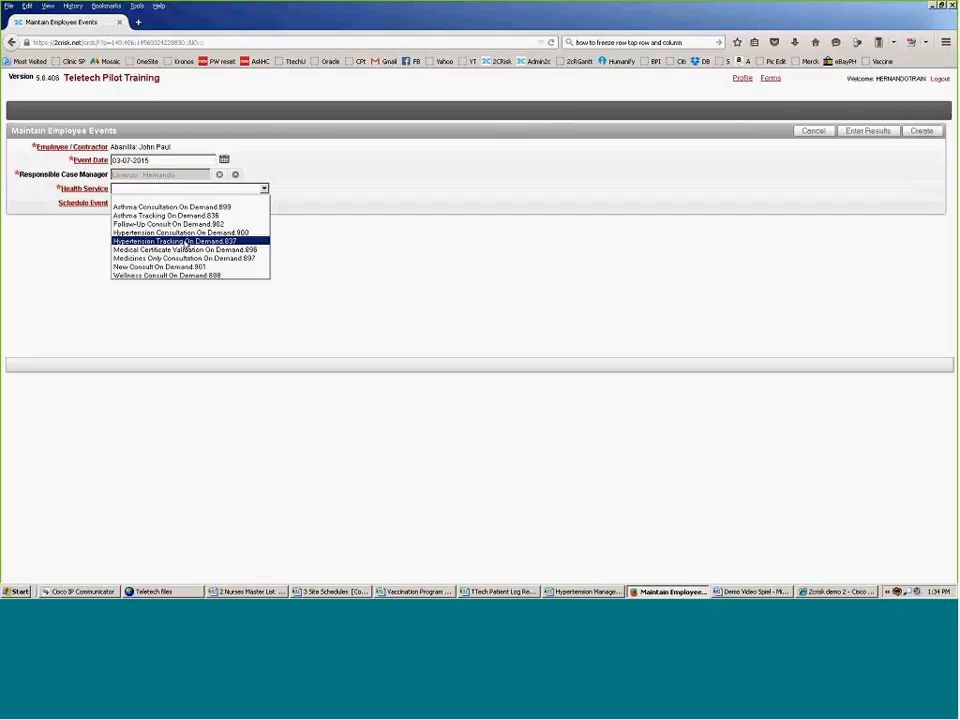
left_click(185, 243)
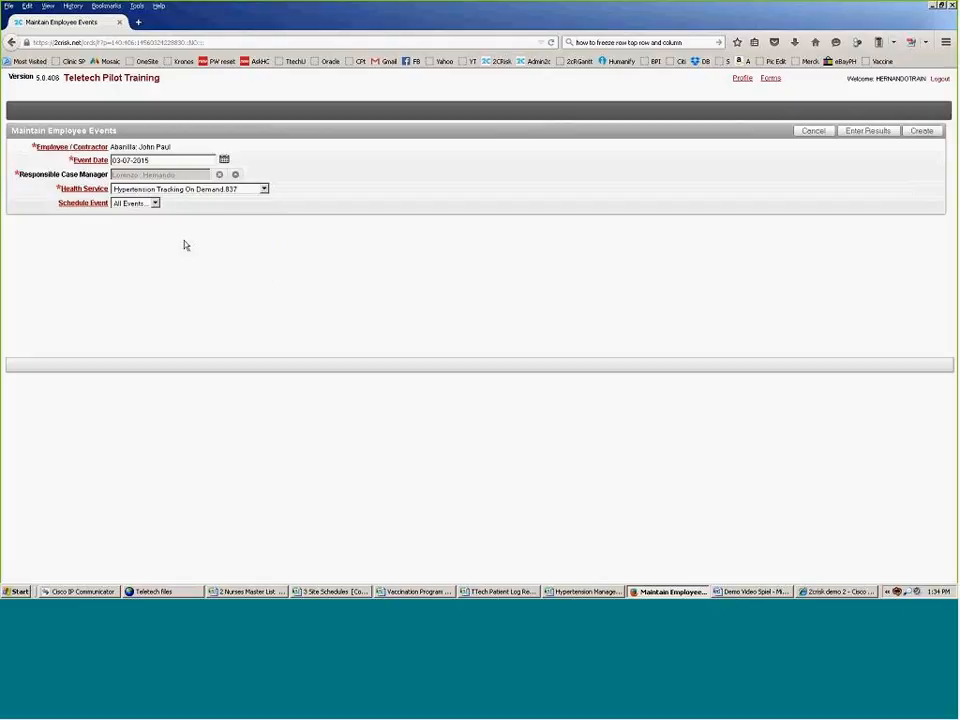
left_click(872, 131)
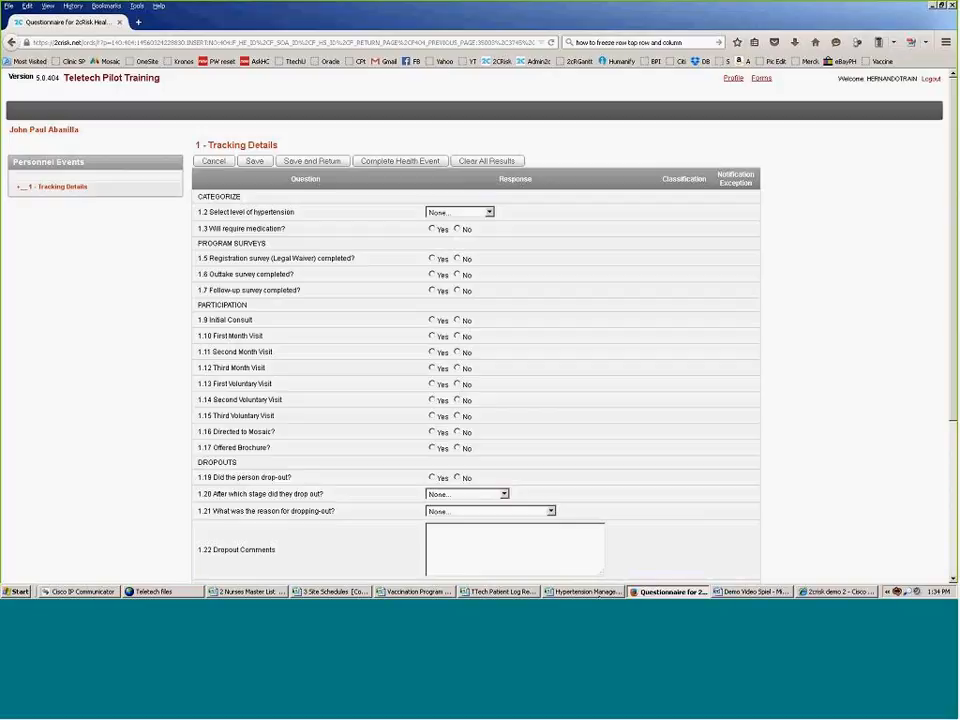
Step: Bring the Hypertension Management Tracker Template workbook to the front in Excel
left_click(588, 591)
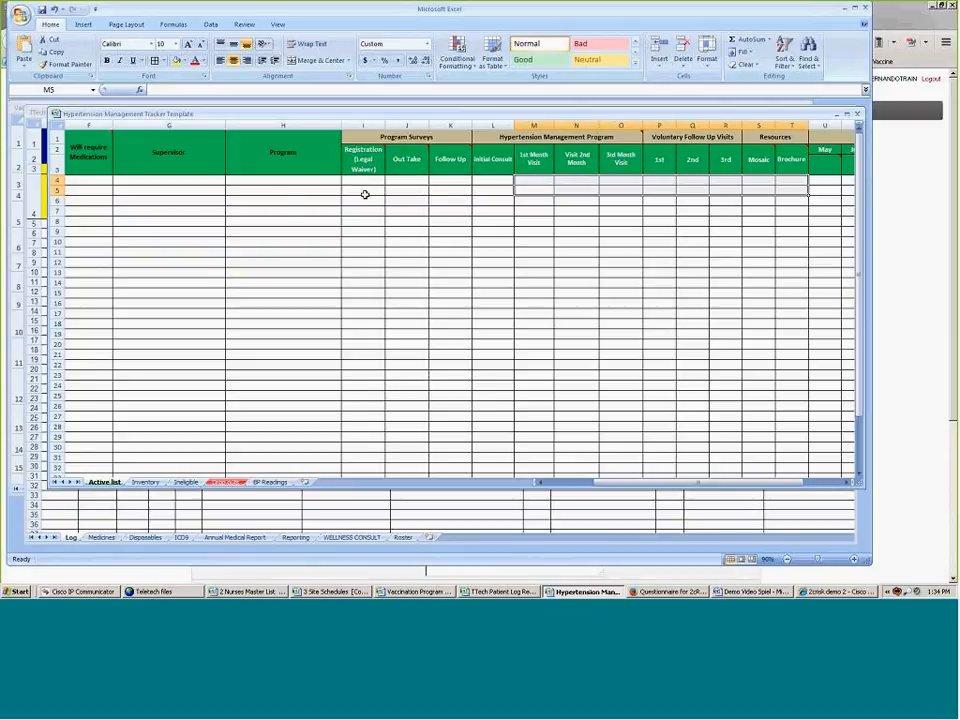
Step: Select the program survey cells J4:L4 in the tracker, then return to Firefox
left_click_drag(399, 180, 763, 184)
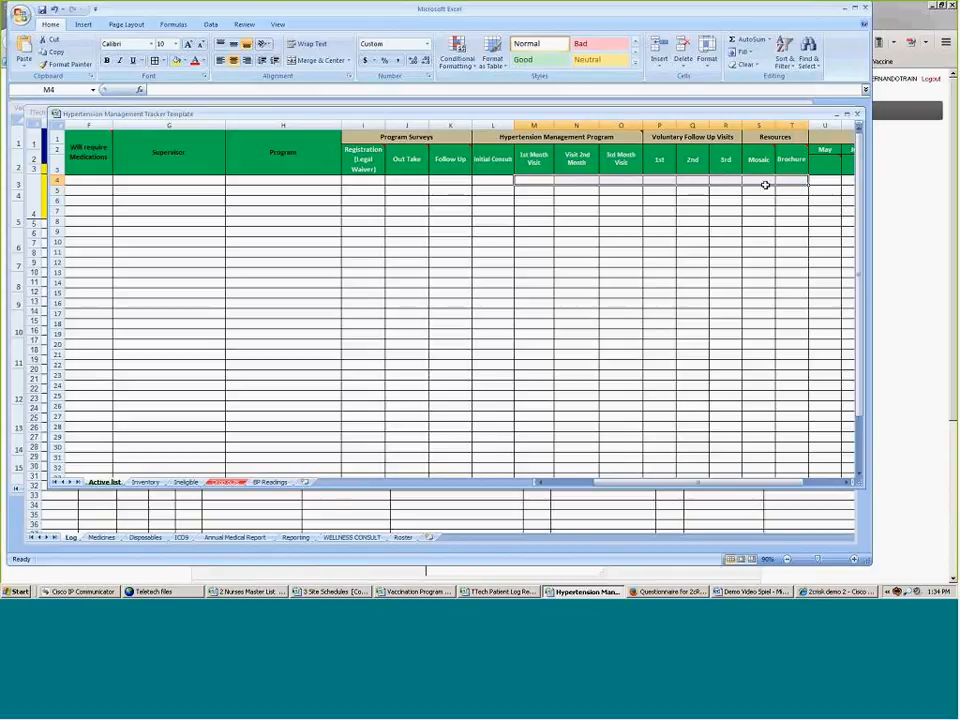
left_click(911, 182)
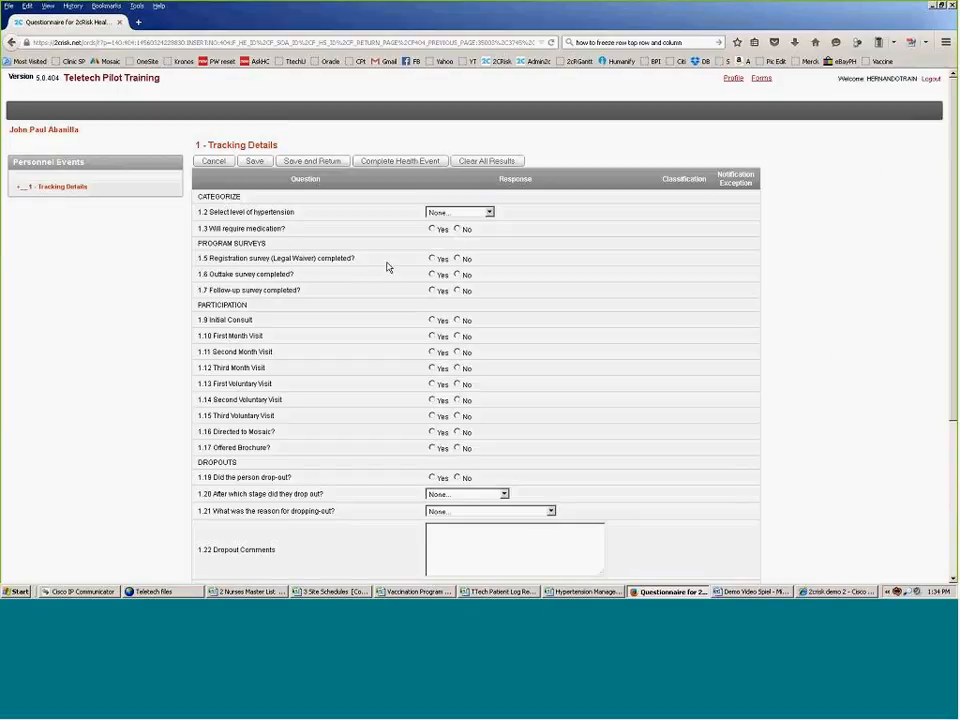
Step: Answer Yes to 1.5 Registration survey and 1.9 Initial Consult, then complete the health event
left_click_drag(224, 258, 299, 303)
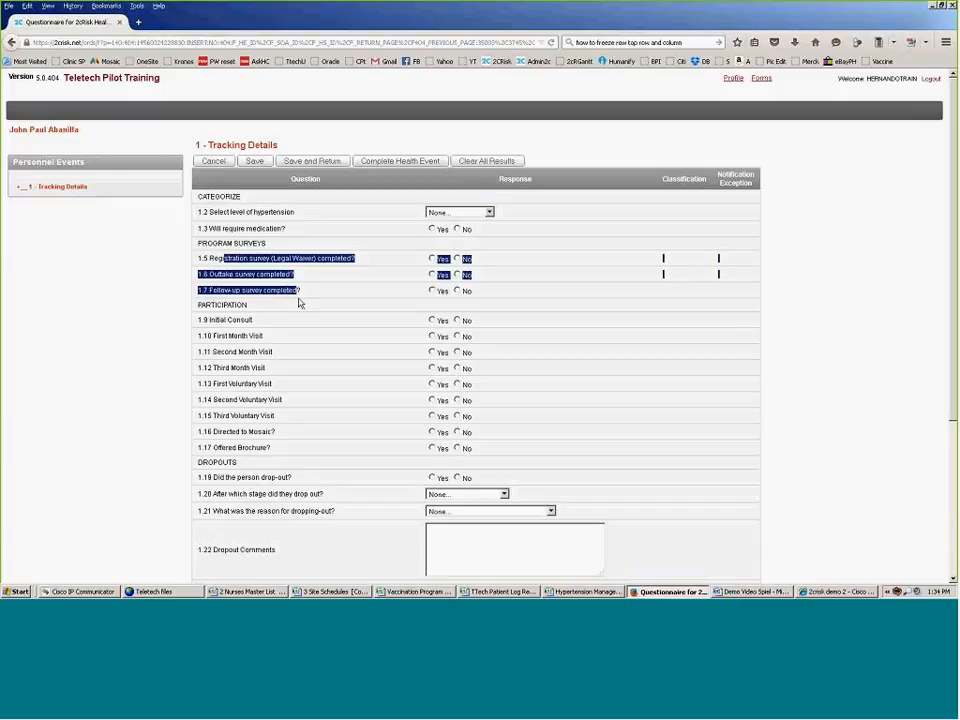
left_click(401, 272)
left_click(432, 259)
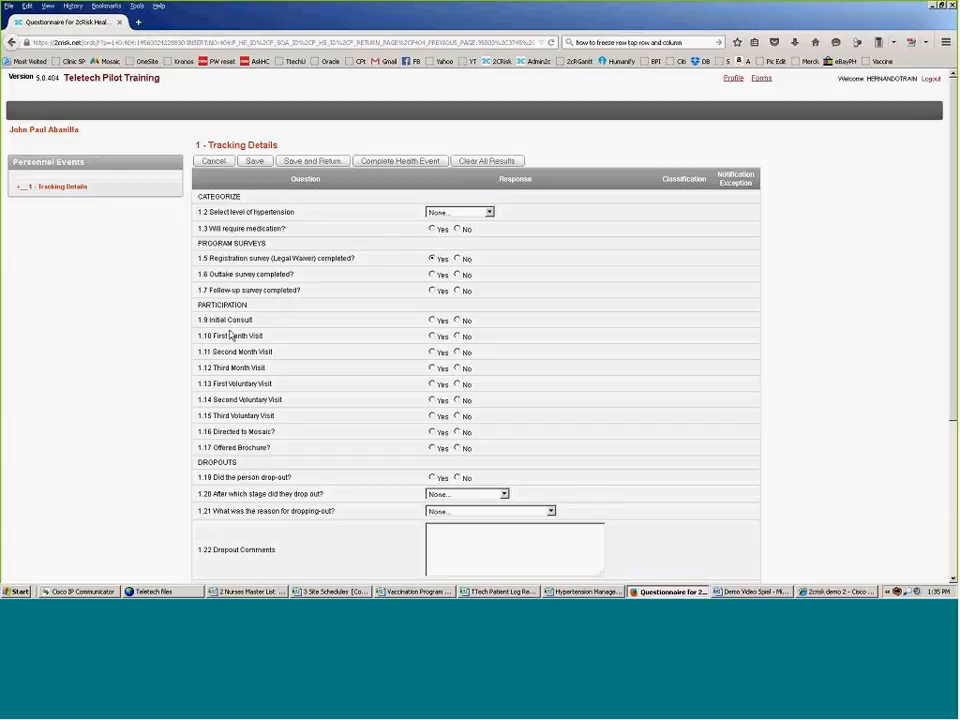
left_click(432, 321)
scroll(434, 326, "down", 1)
scroll(434, 327, "down", 4)
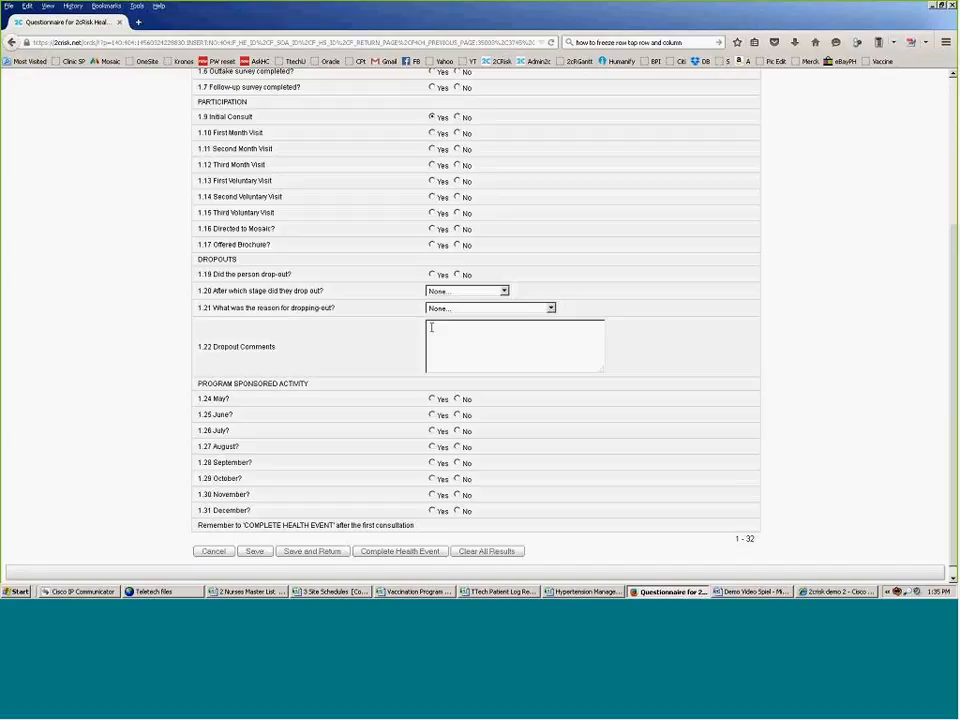
scroll(432, 327, "down", 1)
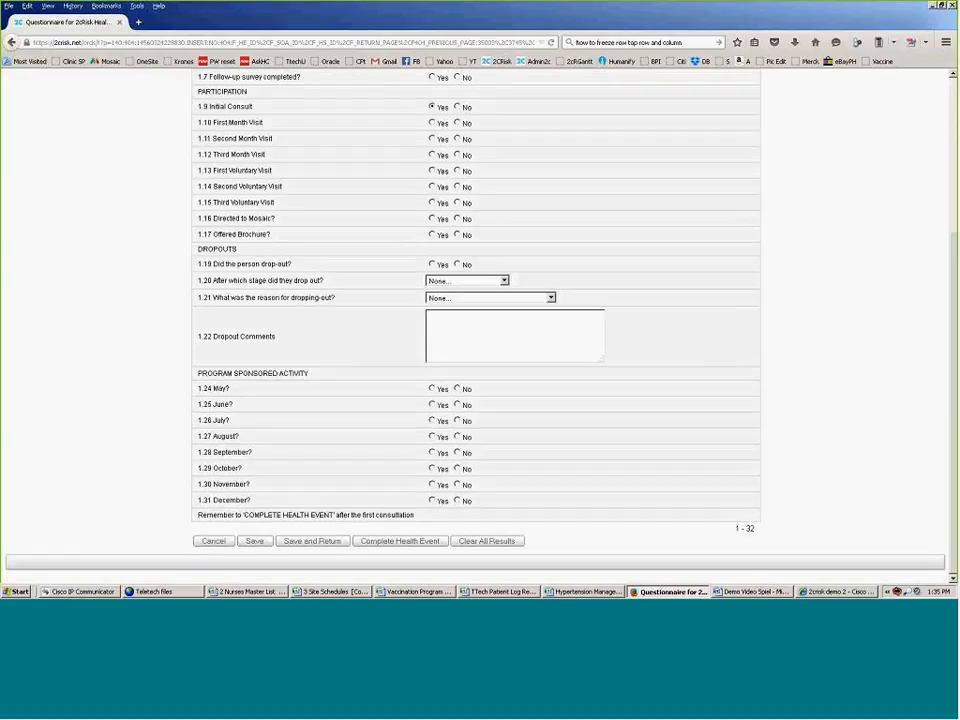
left_click(413, 541)
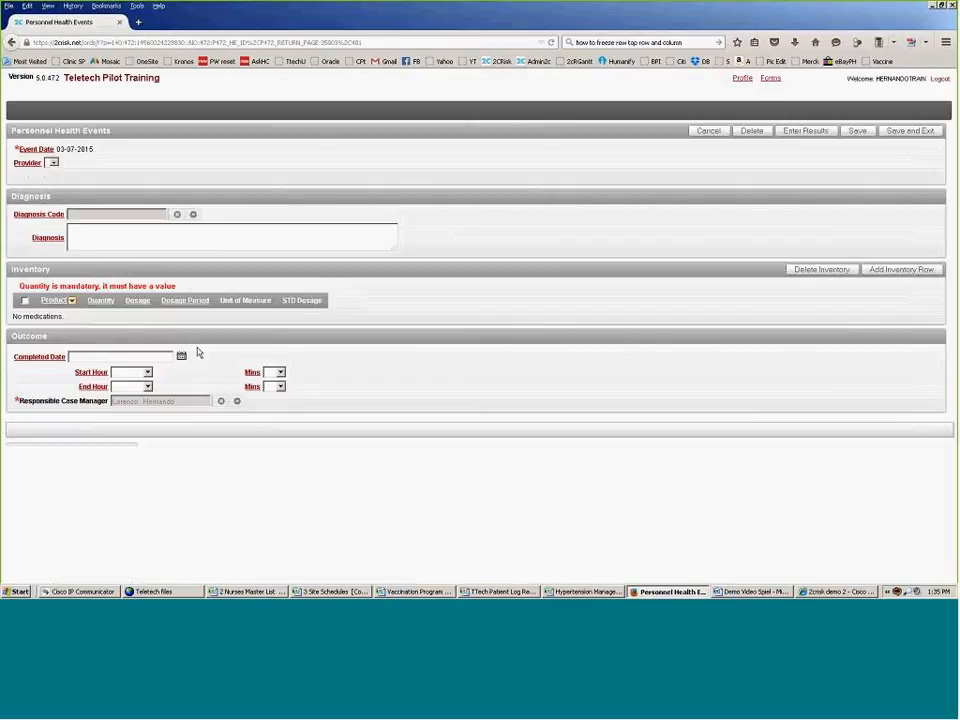
Step: Set the diagnosis code to Hypertension via the lookup search
left_click(193, 215)
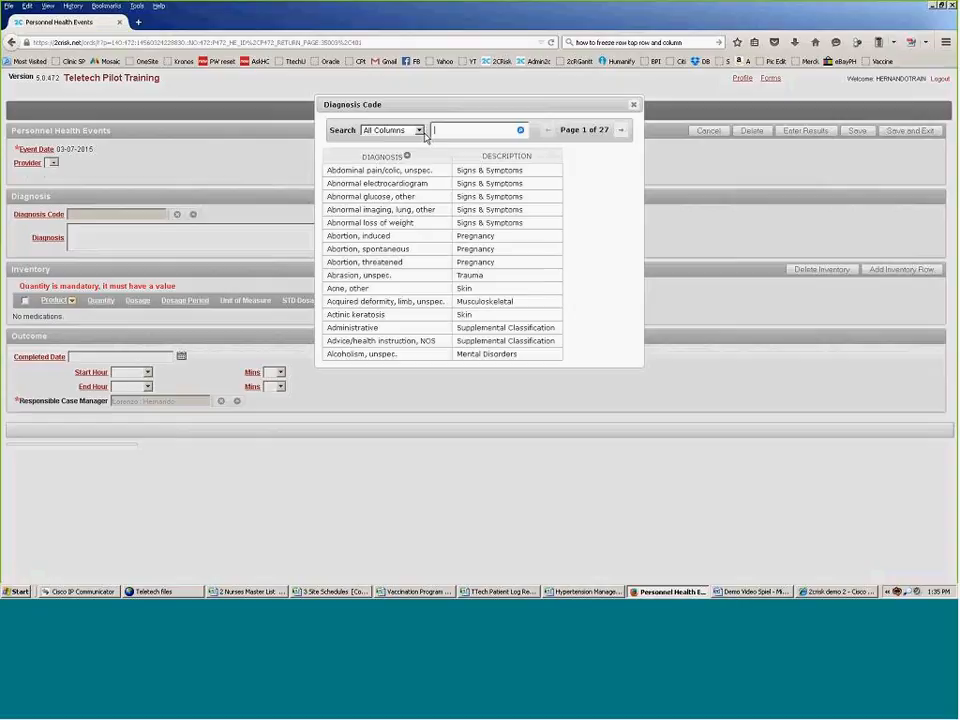
type("hypertension")
key("Return")
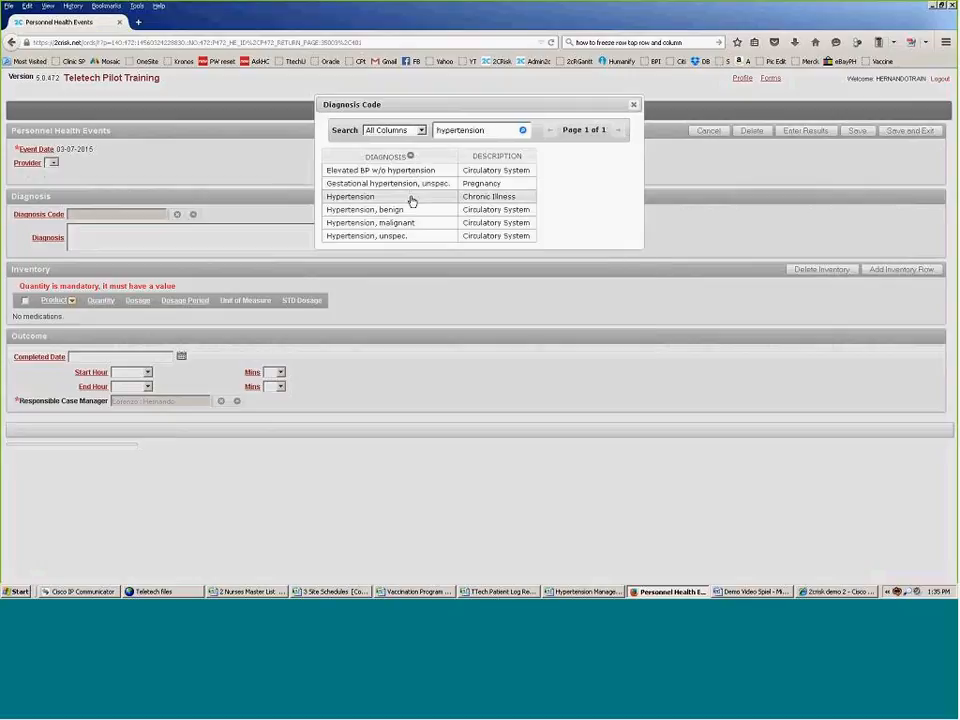
left_click(411, 202)
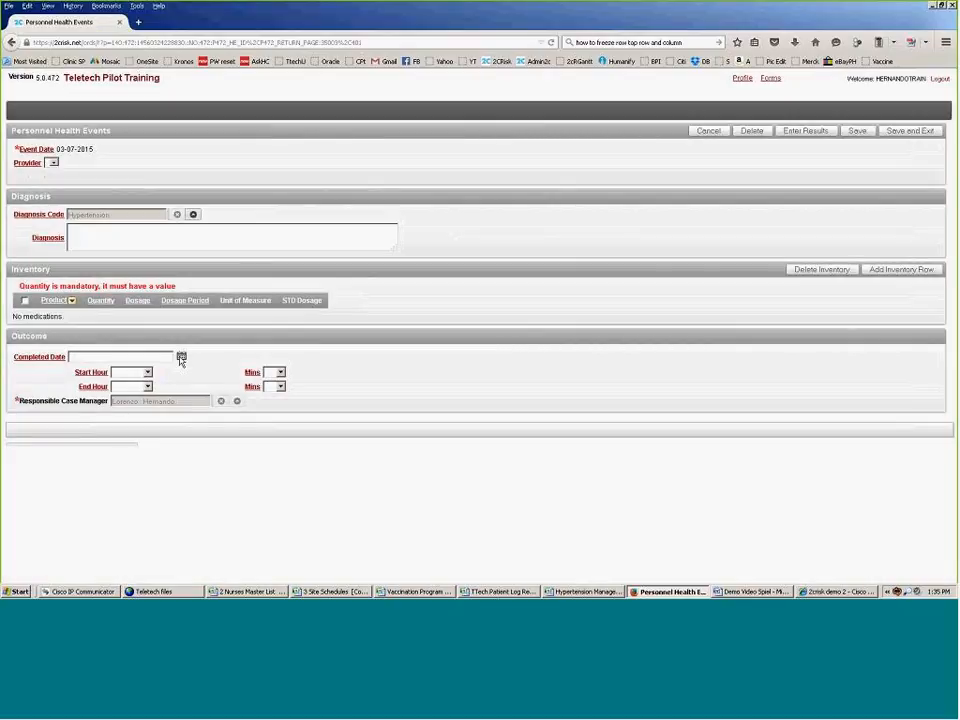
Step: Set completed date 03-07-2015, start 01 am, end 02 am, and save the event
left_click(181, 357)
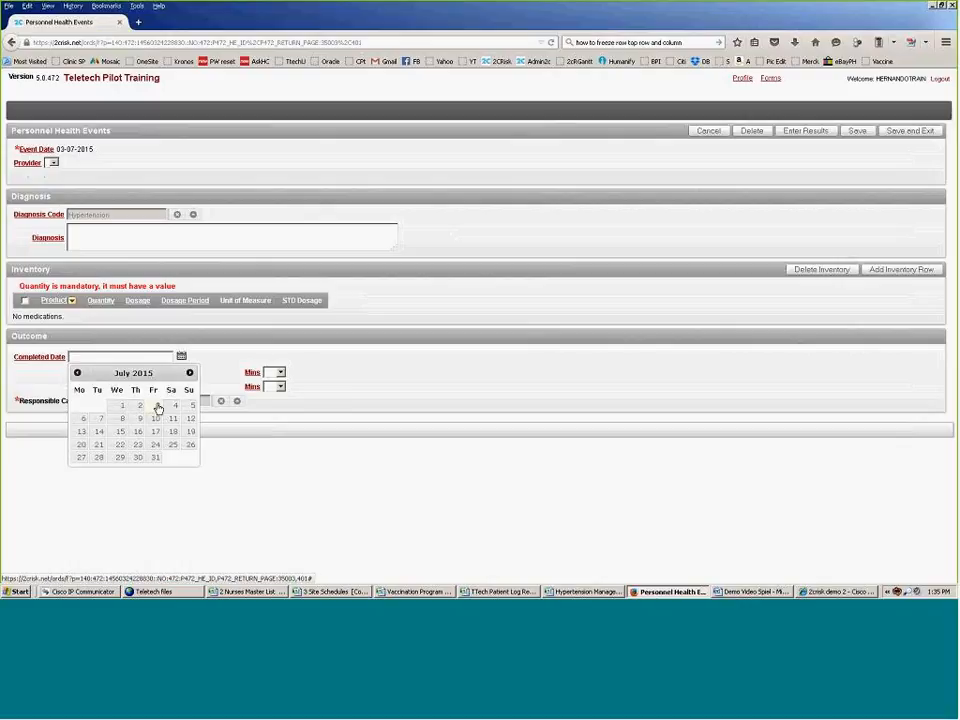
left_click(158, 409)
left_click(140, 372)
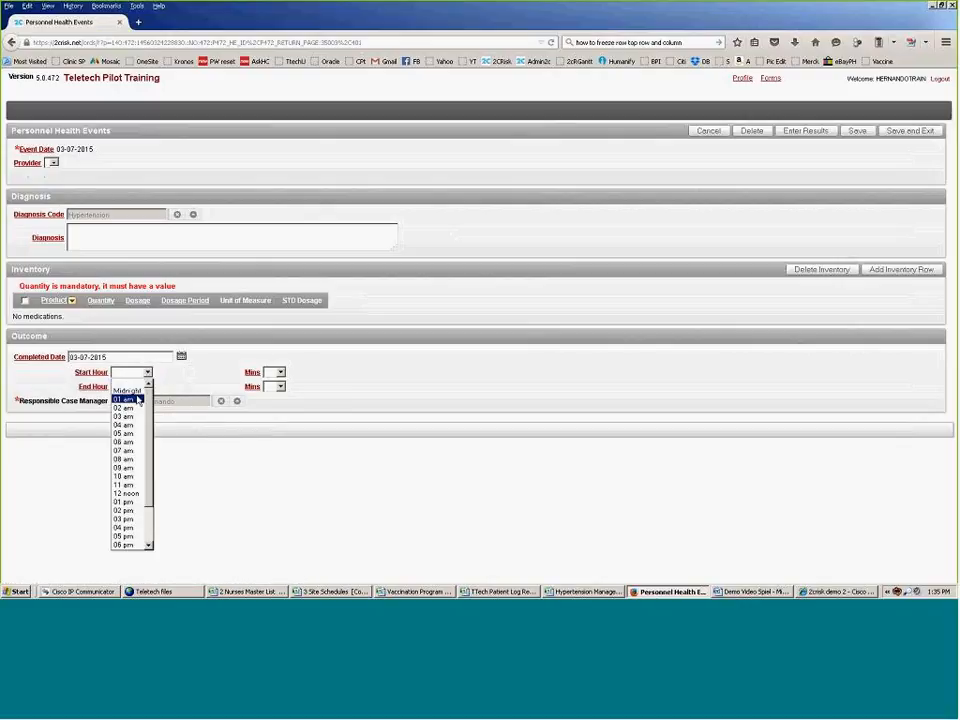
left_click(138, 399)
left_click(146, 386)
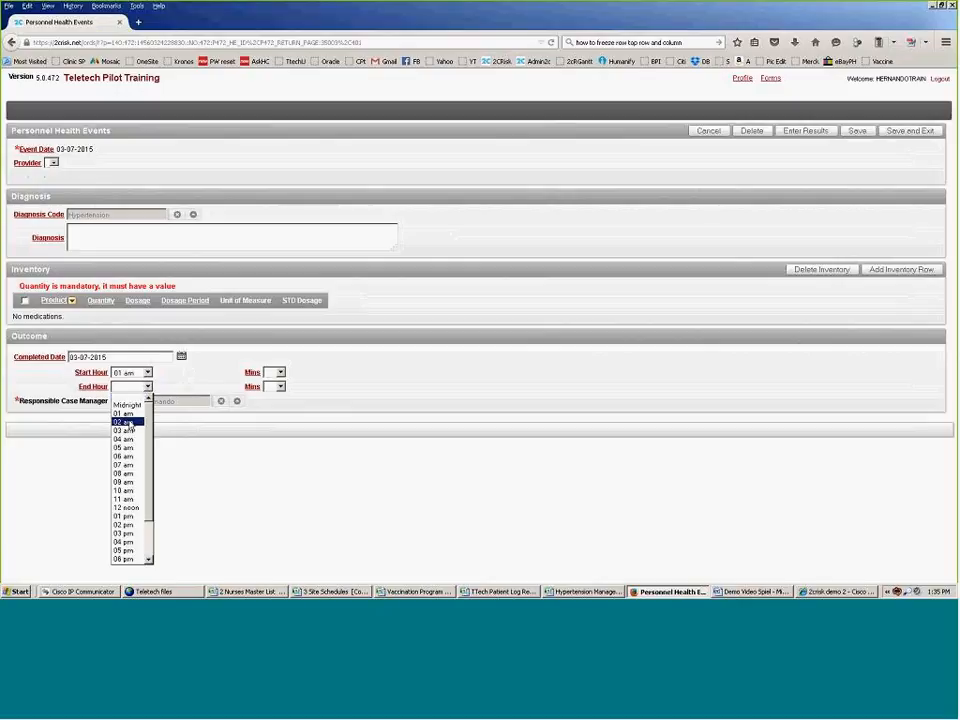
left_click(140, 421)
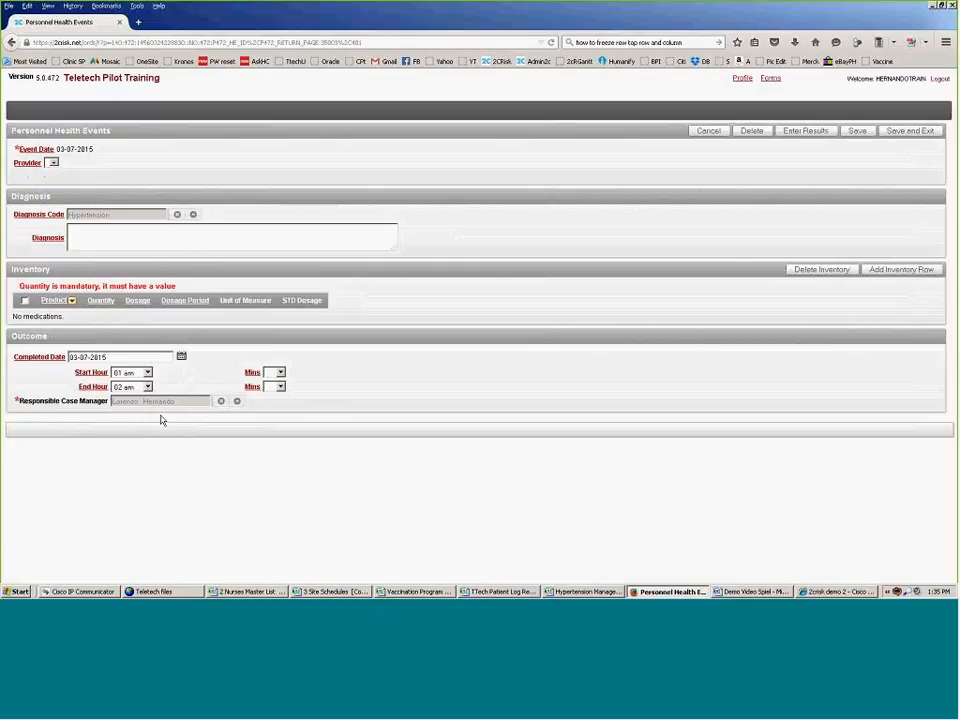
left_click(911, 133)
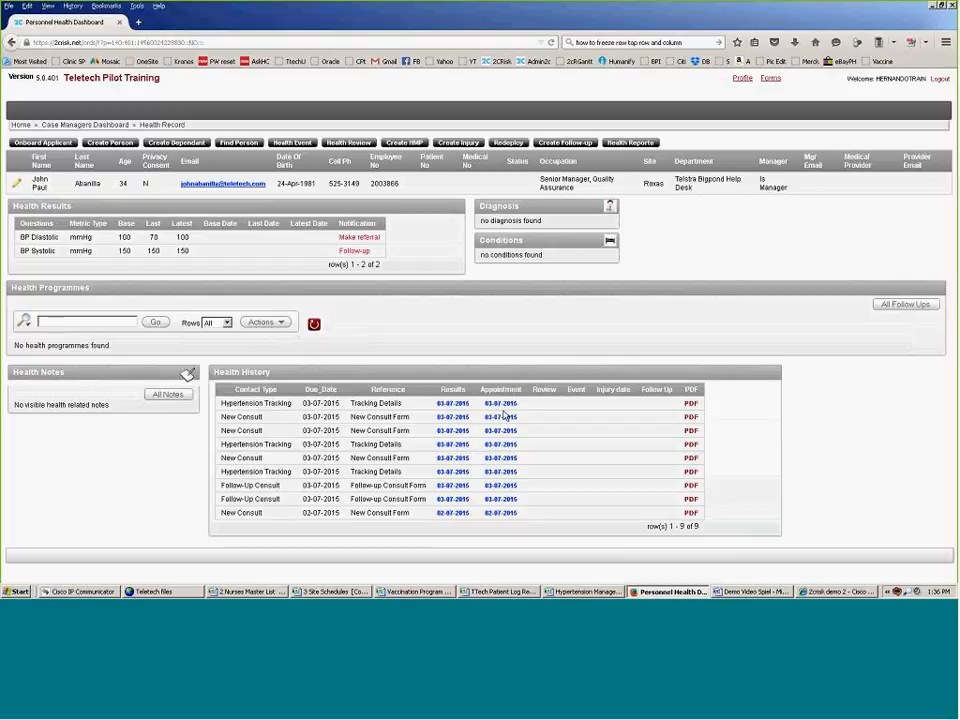
Step: In the Hypertension Tracking results, answer Yes to 1.7 and 1.12 Third Month Visit and save
left_click(455, 404)
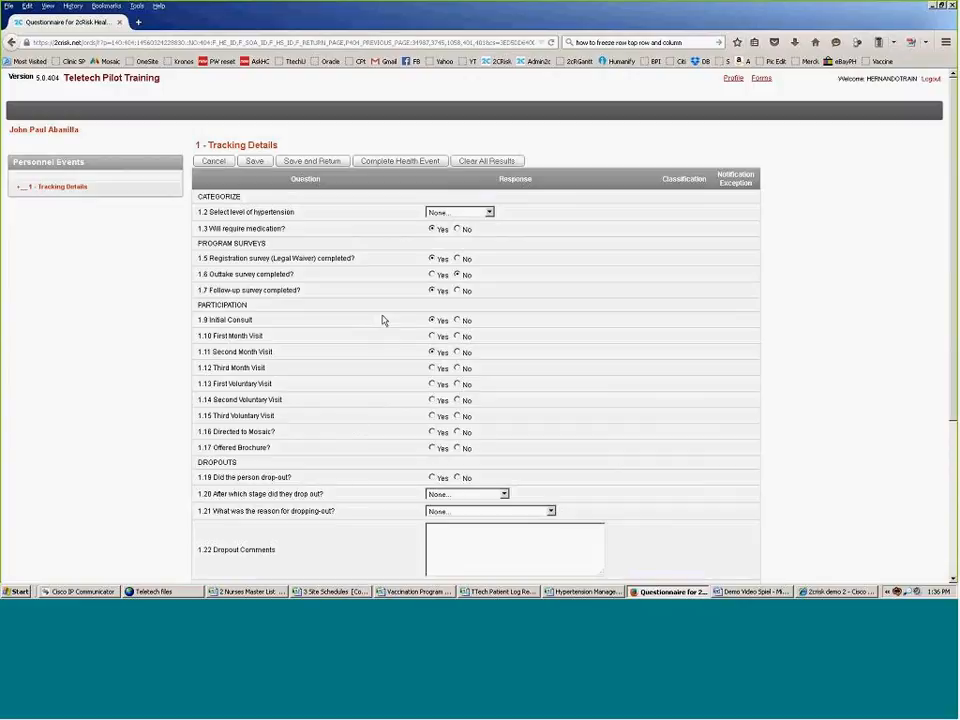
left_click(433, 291)
left_click(432, 368)
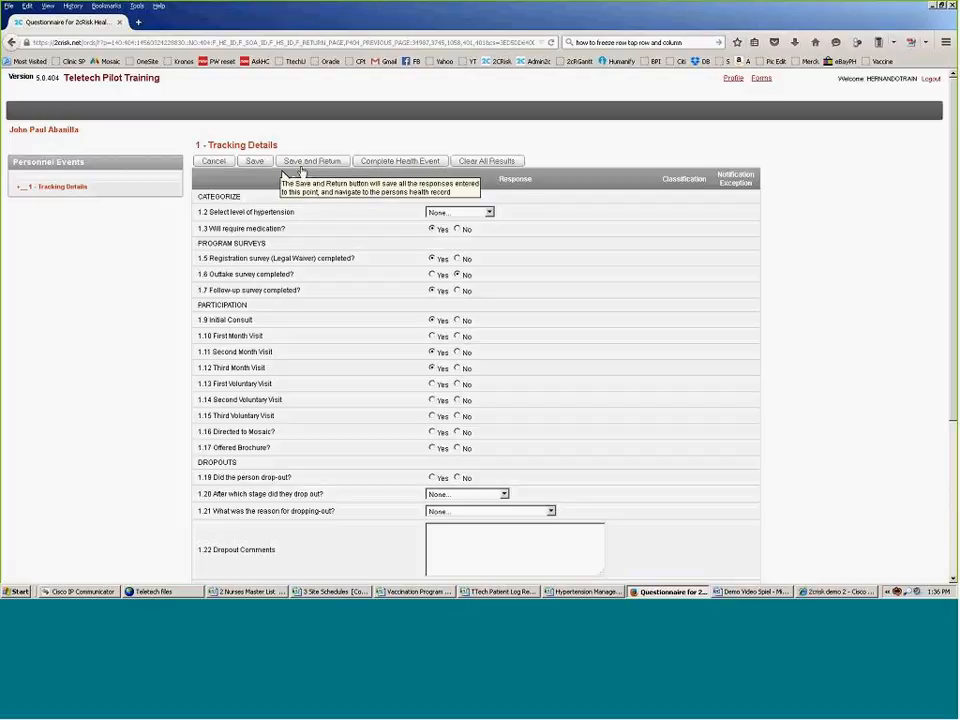
left_click(310, 161)
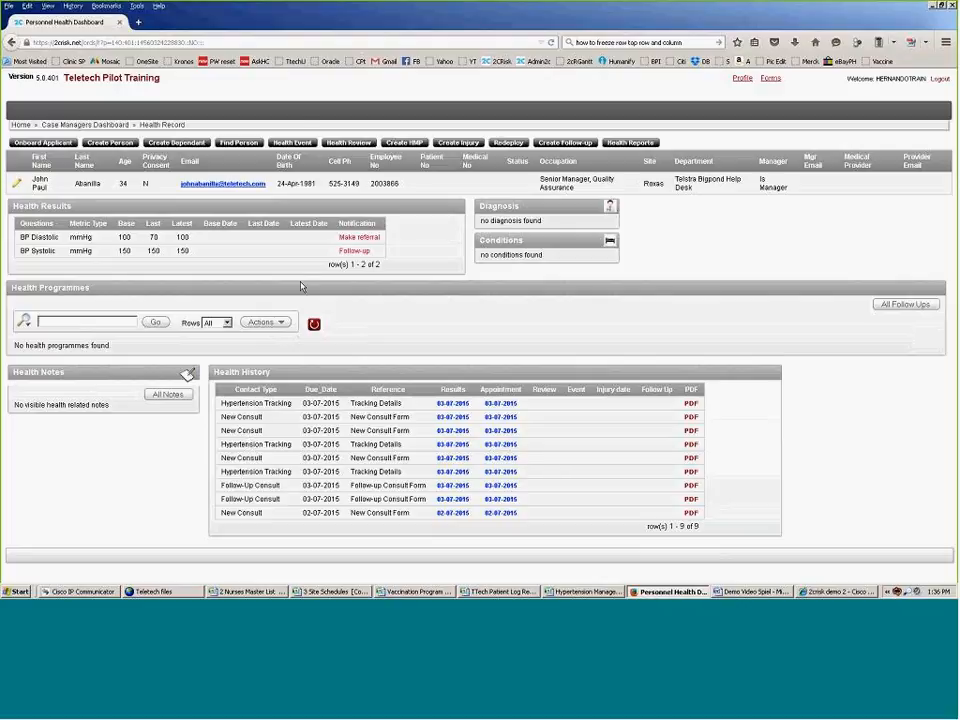
Step: Start a new health event, cancel it unsaved, then switch to the demo script window
left_click(292, 143)
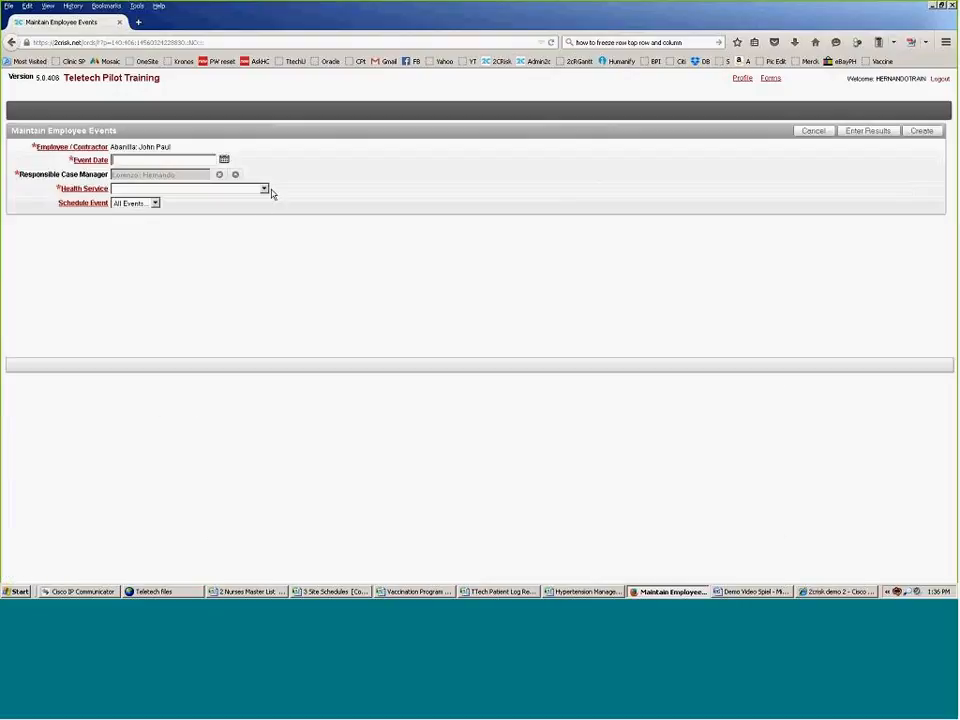
left_click(264, 188)
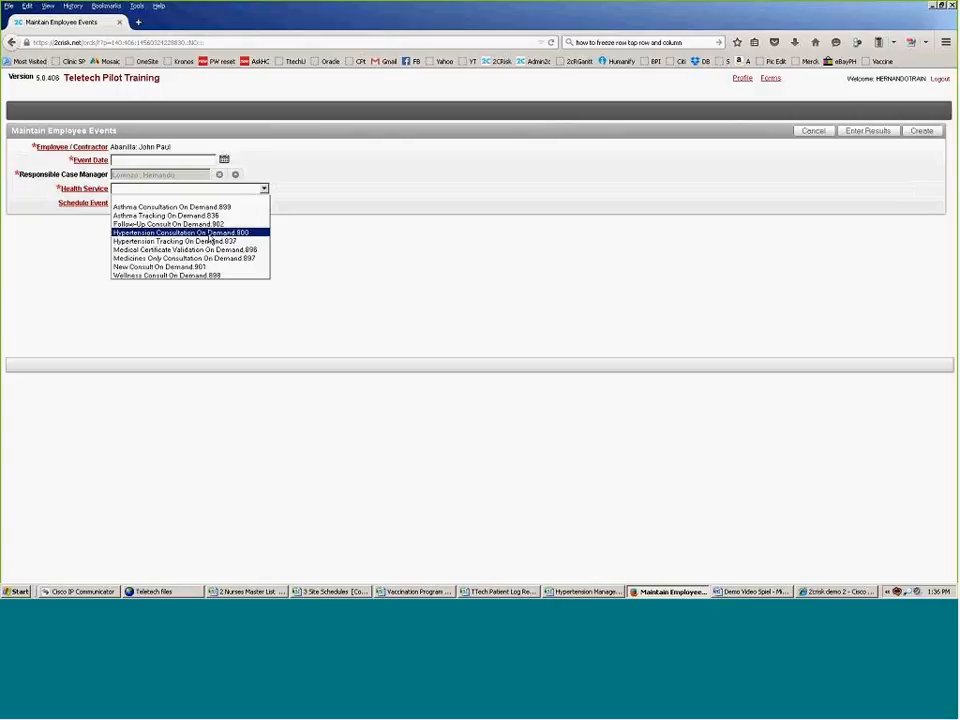
left_click(815, 131)
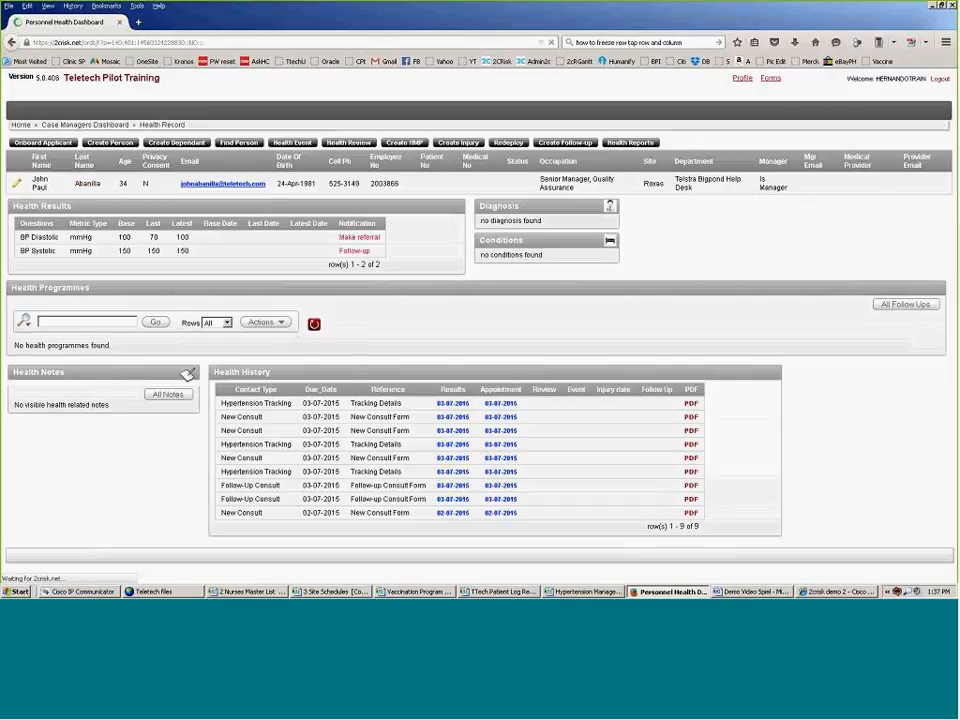
left_click(2, 517)
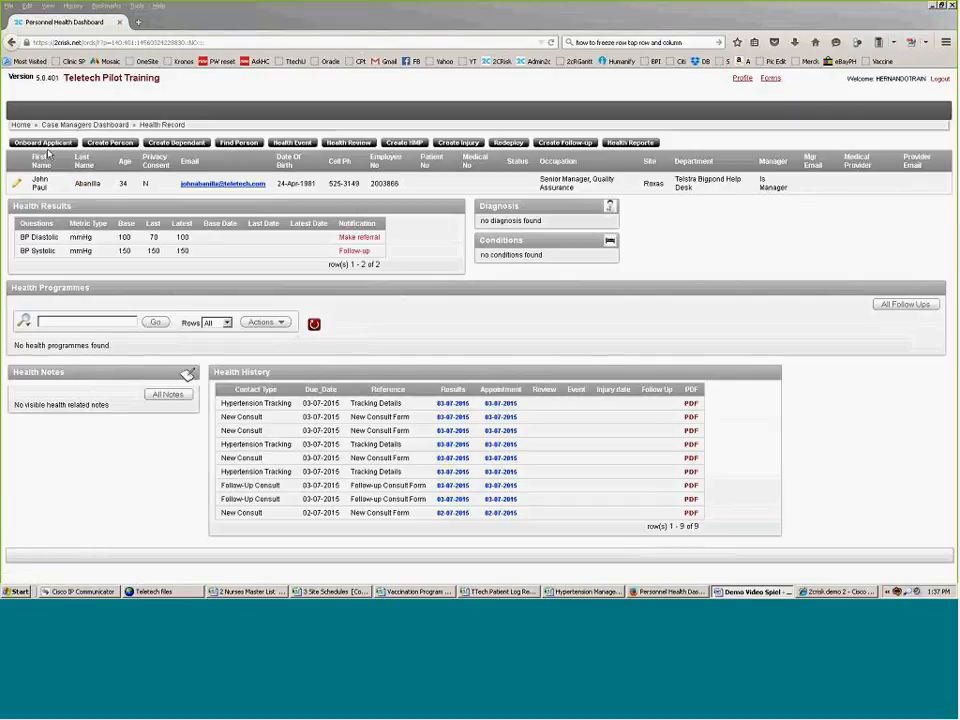
left_click(22, 125)
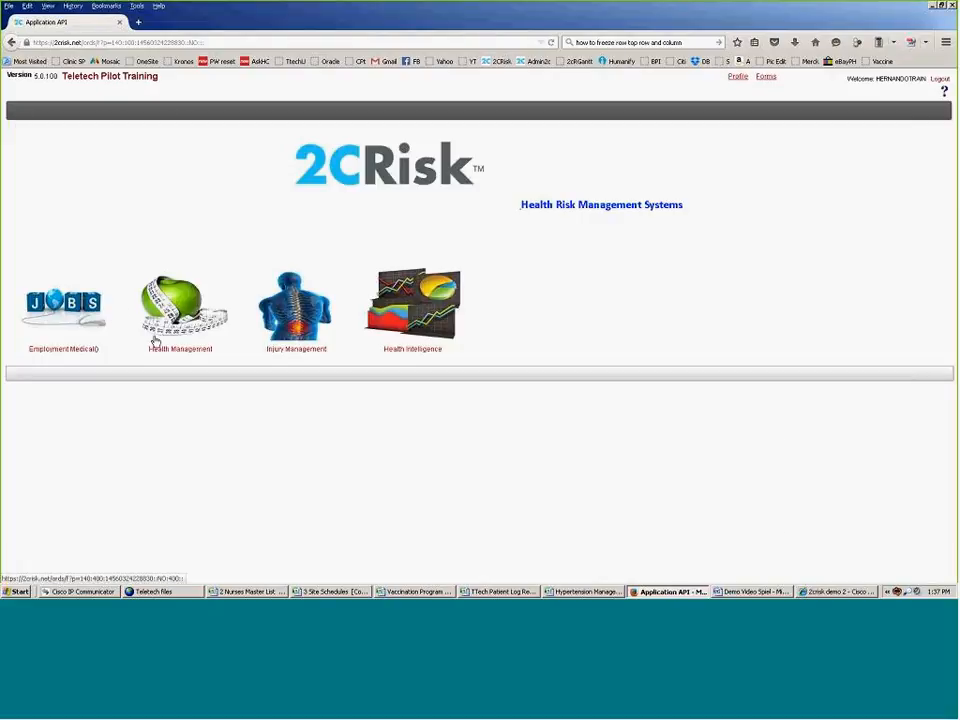
left_click(168, 320)
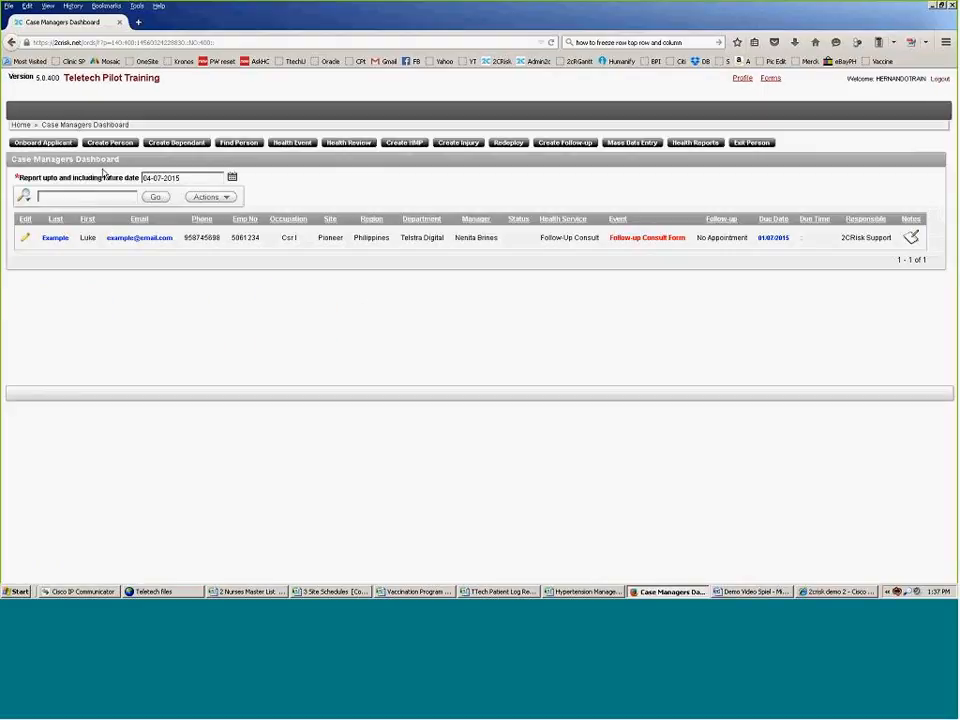
left_click(240, 145)
left_click(216, 161)
type("2")
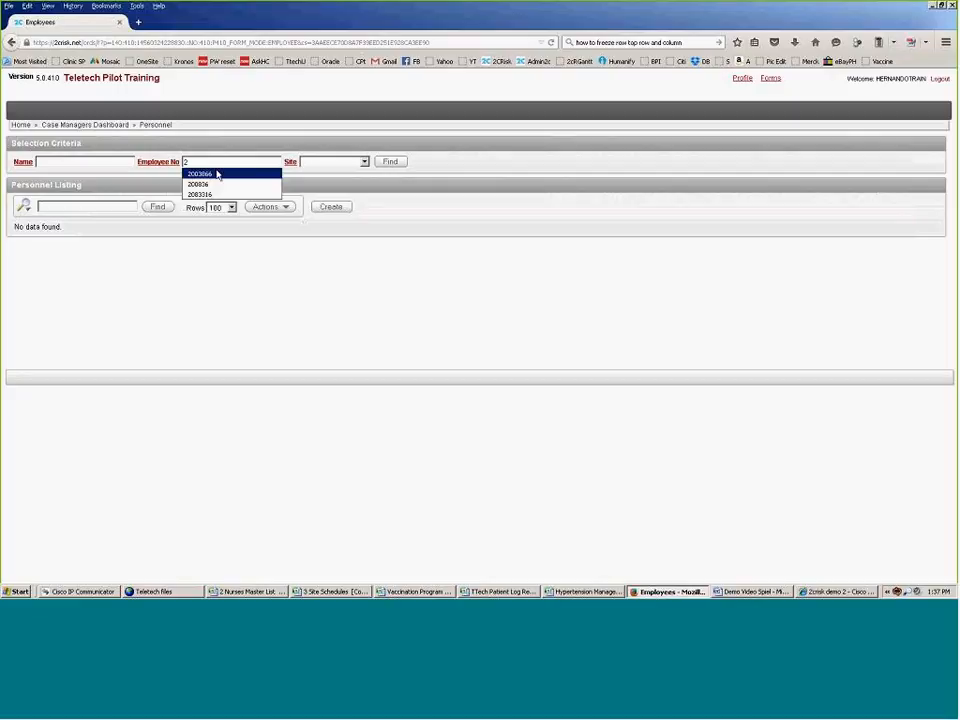
left_click(216, 174)
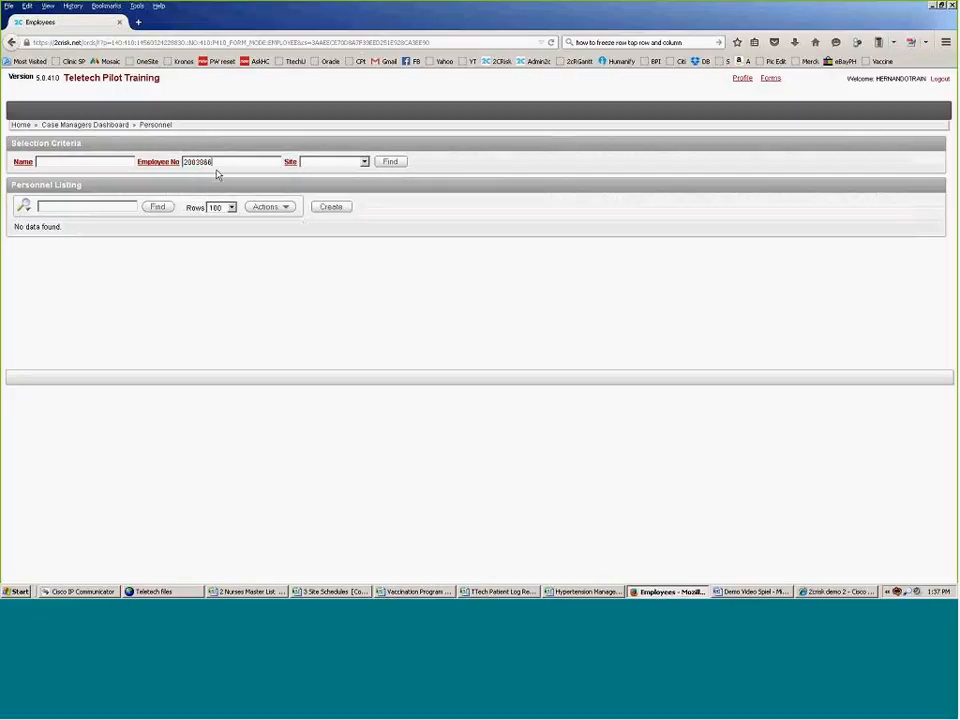
left_click(388, 163)
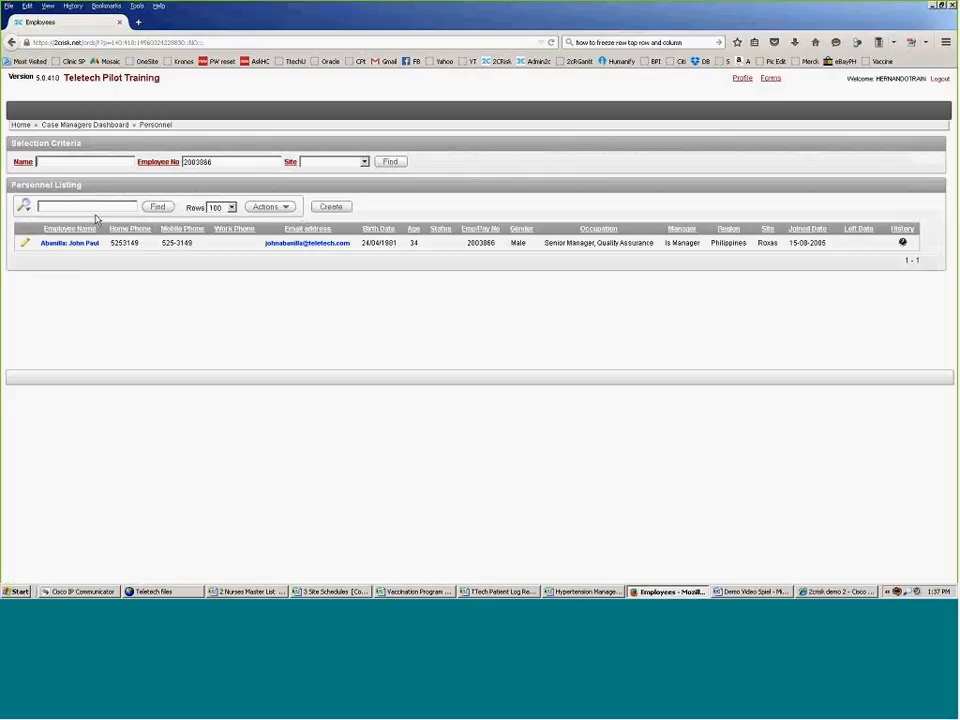
left_click(61, 244)
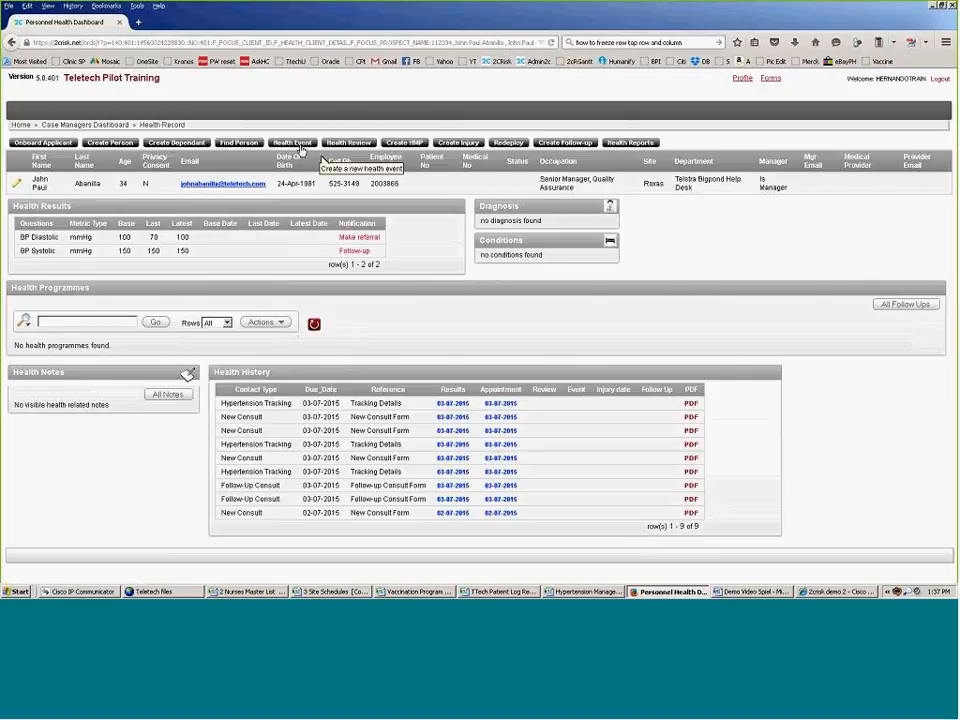
left_click(300, 146)
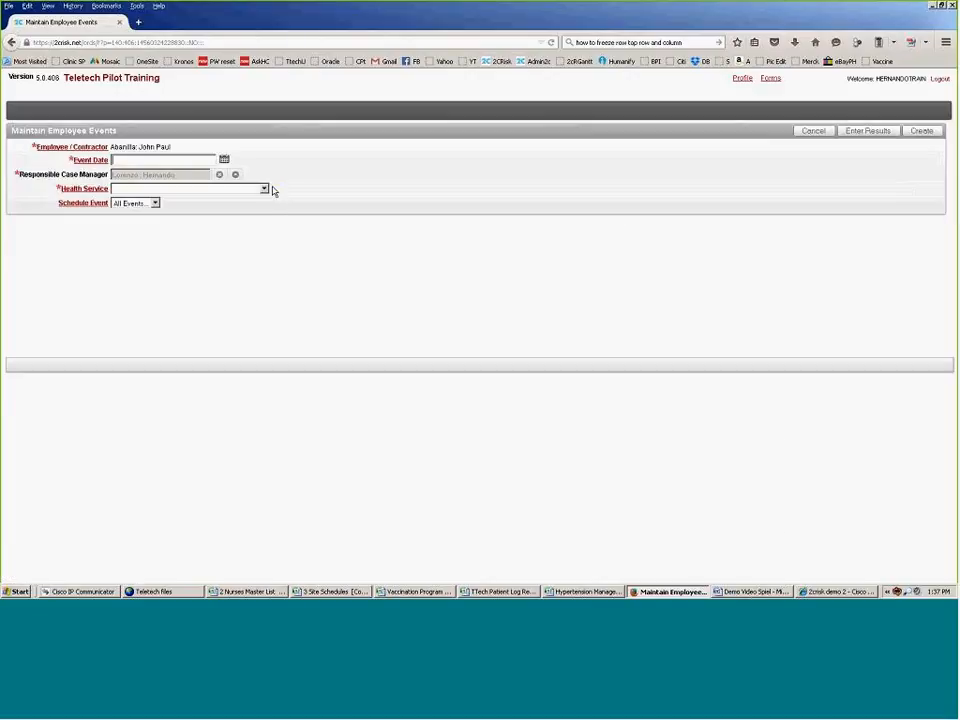
left_click(264, 189)
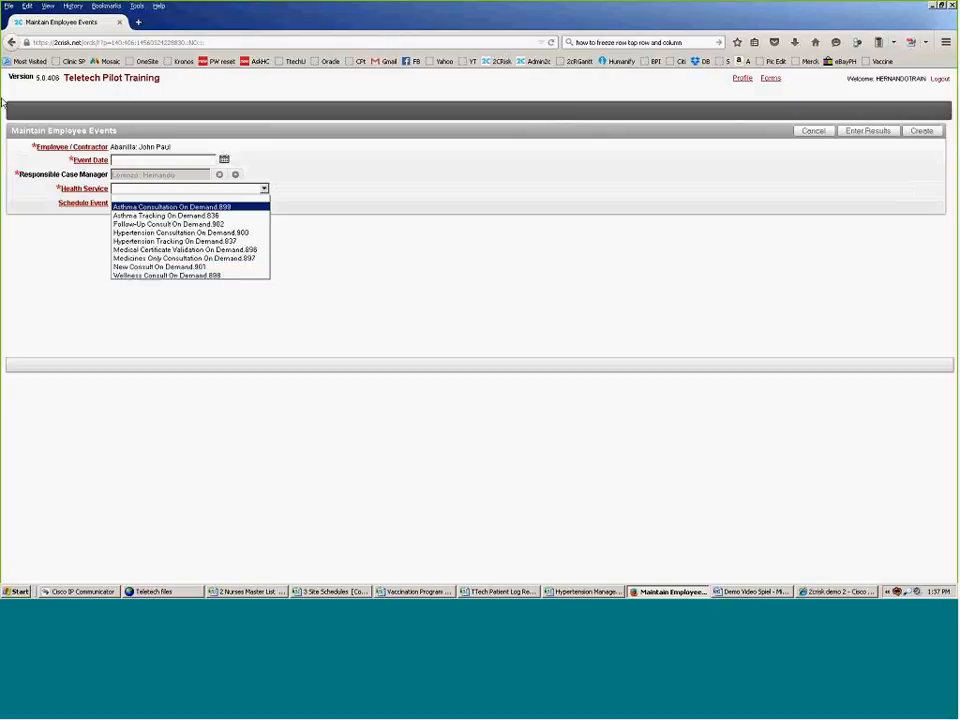
left_click(822, 131)
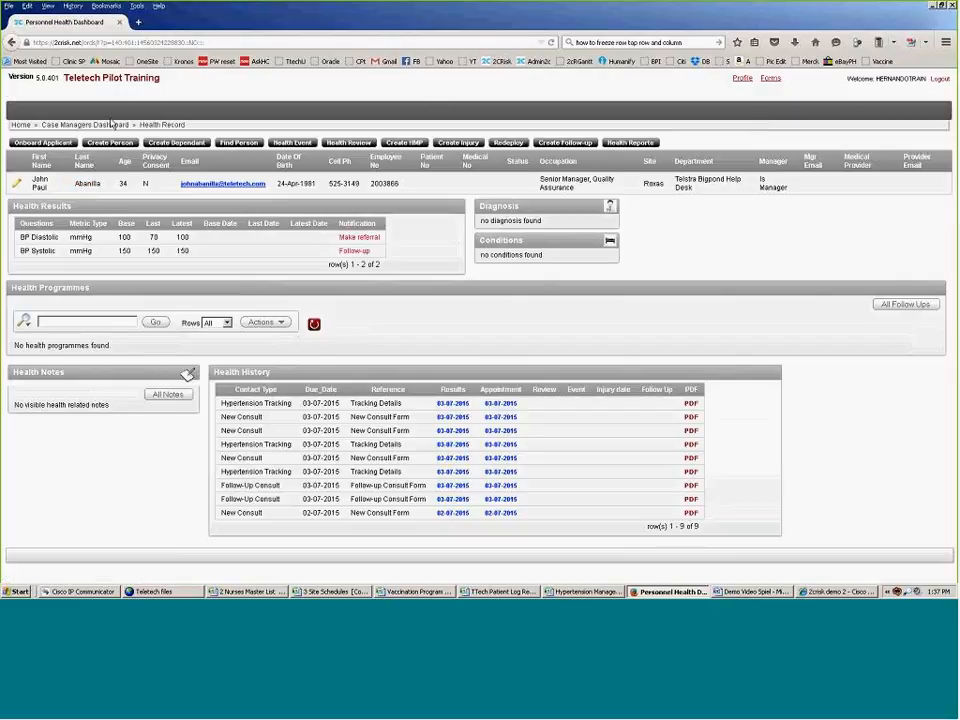
Step: Return to the 2CRisk home page, then switch to the Word document
left_click(20, 125)
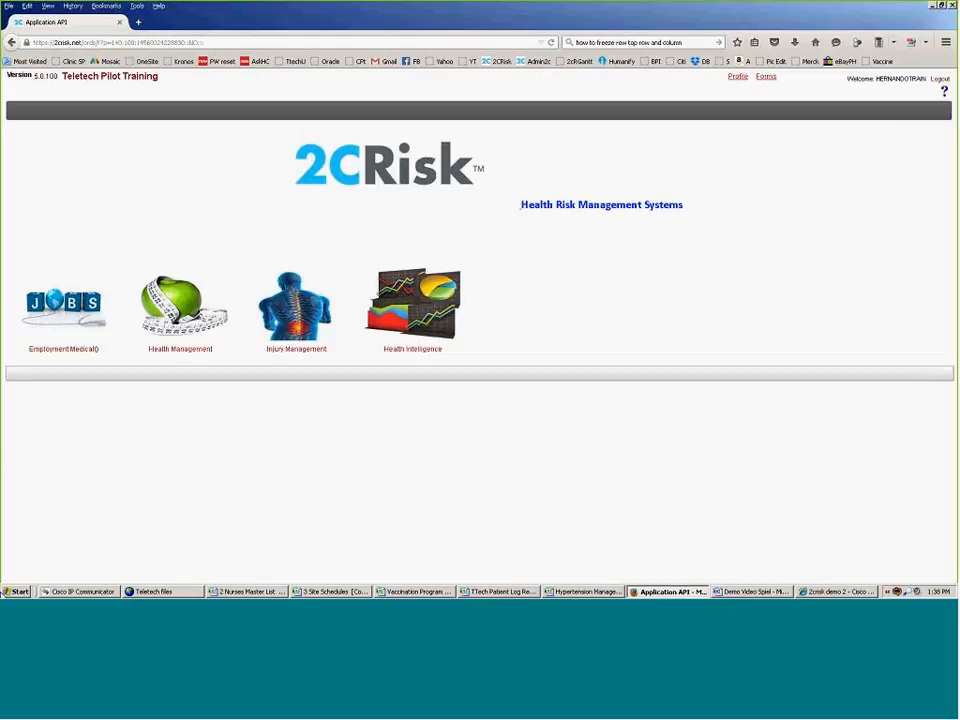
key("alt+Tab")
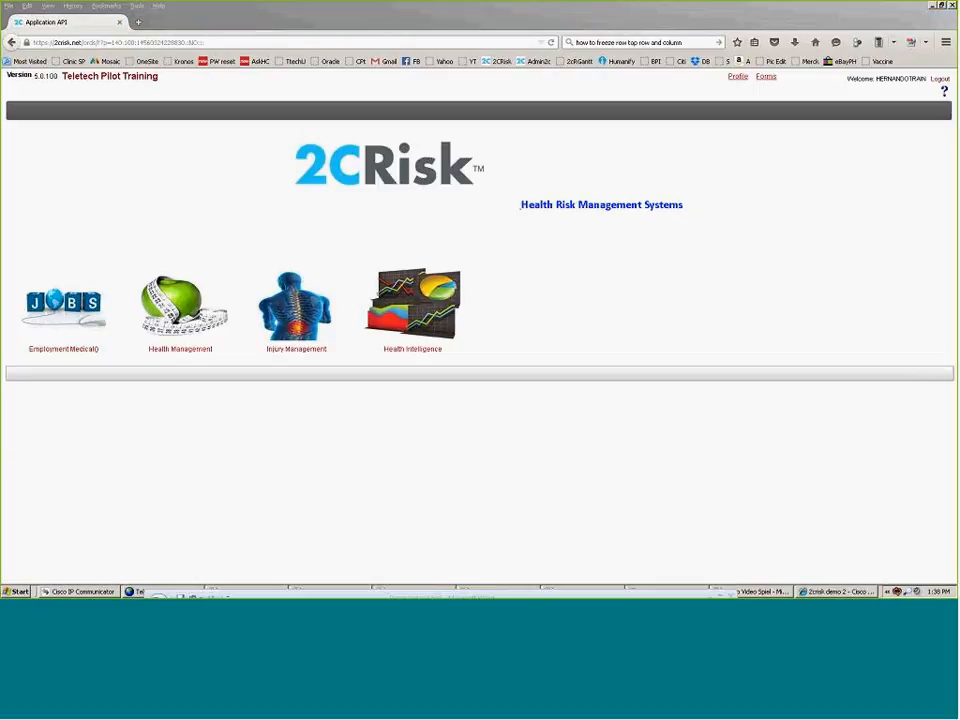